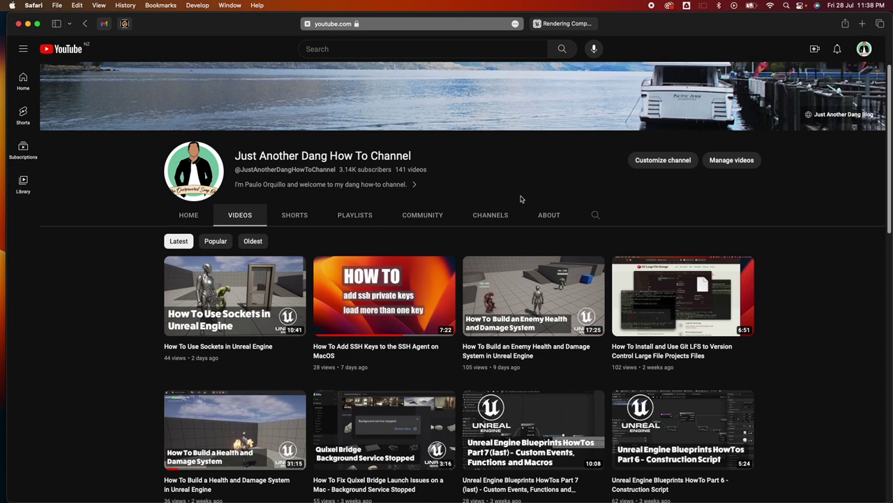
Switch to the Rendering Components documentation tab showing the Scene Capture 2D section.
{"action": "left_click", "coordinate": [570, 25]}
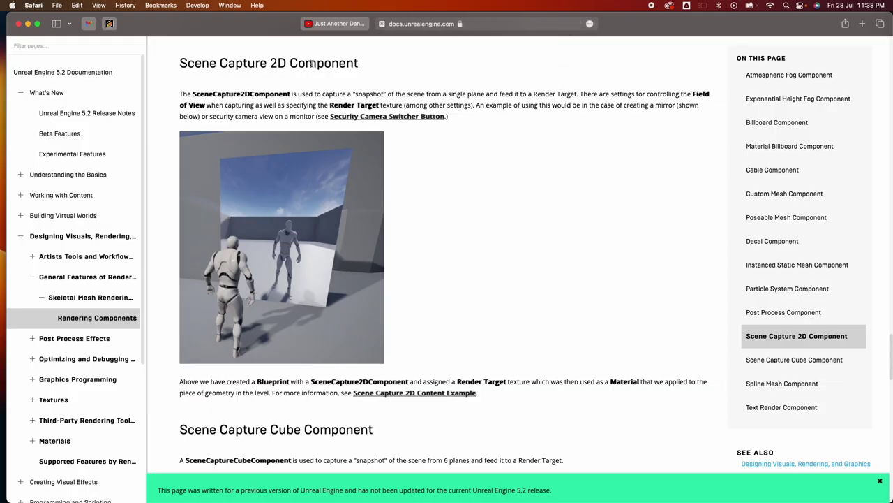
{"action": "double_click", "coordinate": [354, 93]}
{"action": "left_click", "coordinate": [405, 92]}
Bring the Unreal Editor window forward and start Play In Editor.
{"action": "key", "text": "ctrl+Up"}
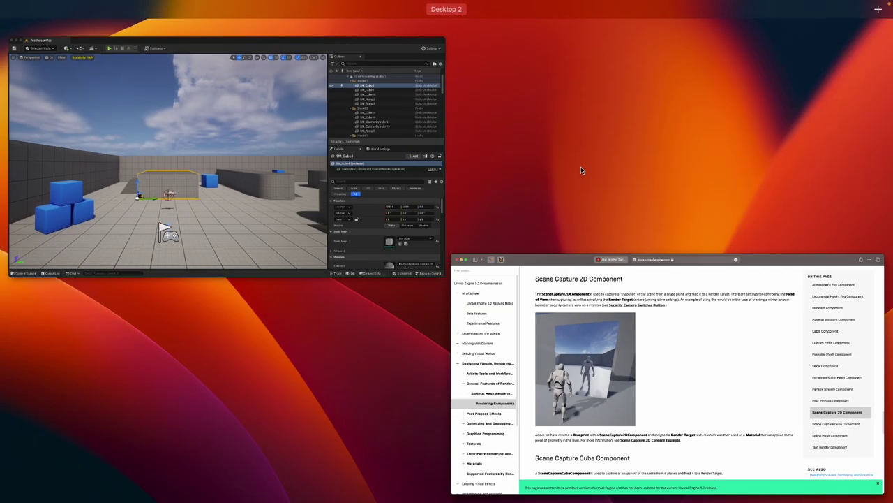
{"action": "left_click", "coordinate": [266, 230]}
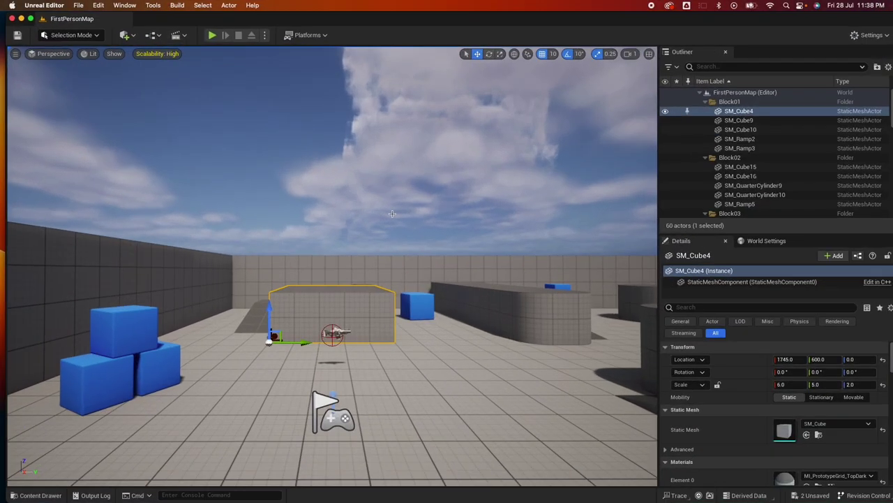
{"action": "left_click", "coordinate": [276, 183]}
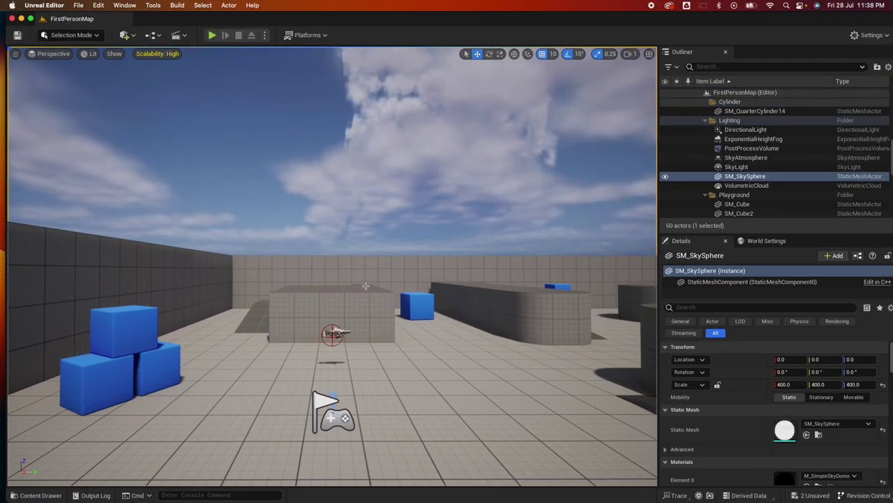
{"action": "left_click", "coordinate": [213, 35]}
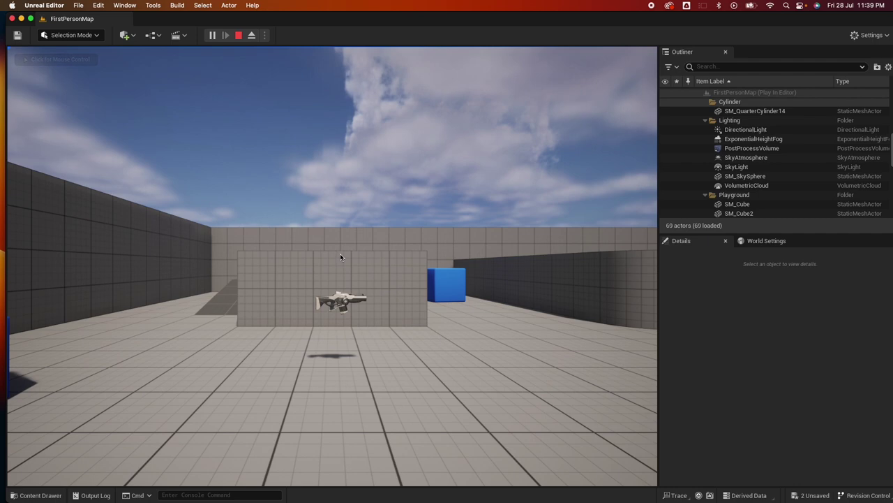
Walk to the rifle, dismiss the Rifle Acquired! popup, and stop the play session.
{"action": "left_click", "coordinate": [360, 335]}
{"action": "key", "text": "w"}
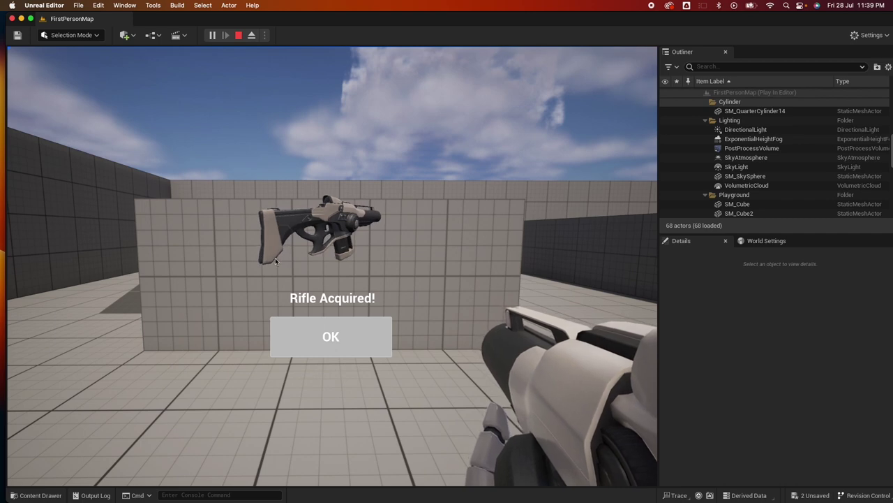
{"action": "left_click", "coordinate": [327, 339]}
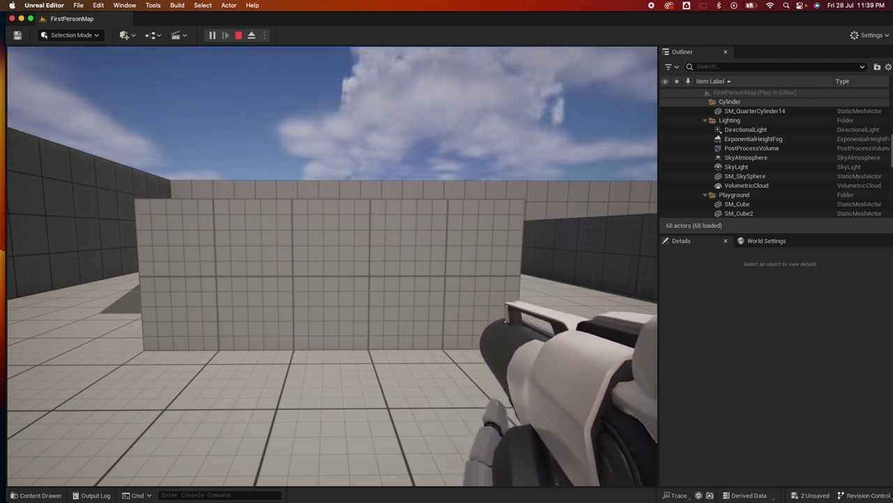
{"action": "key", "text": "shift+F1"}
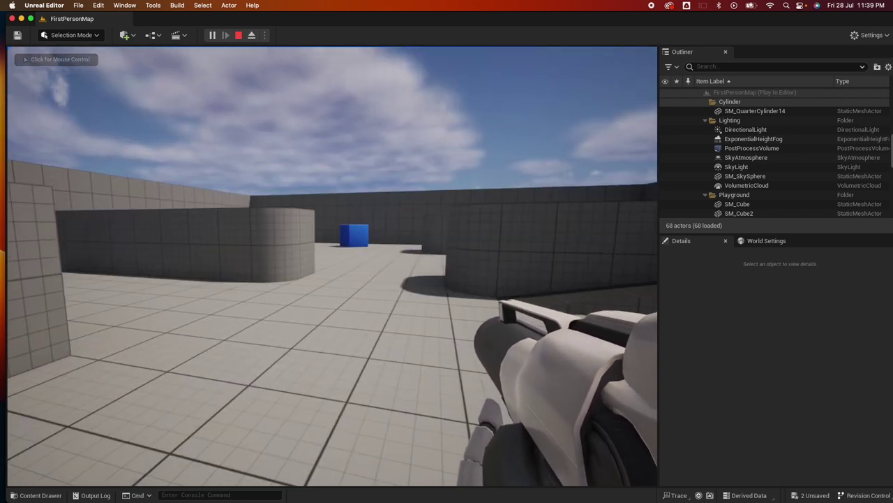
{"action": "key", "text": "Escape"}
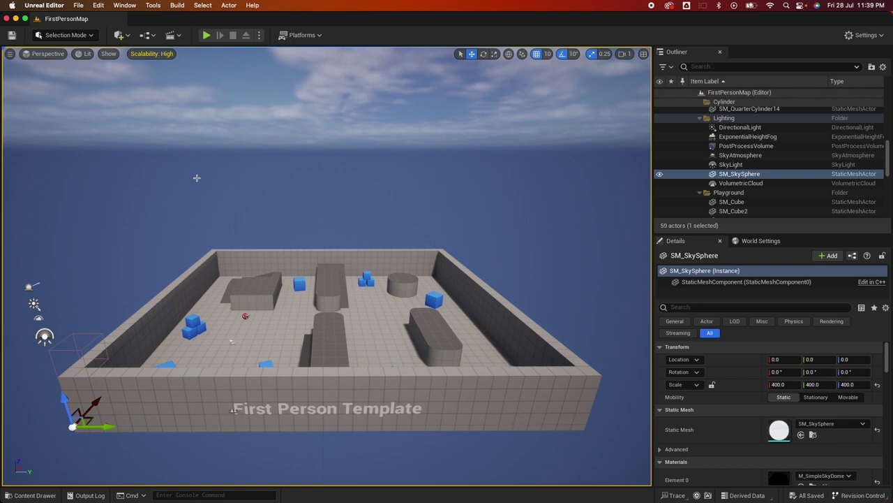
Create a folder named 'UI' under Content and open it.
{"action": "left_click", "coordinate": [30, 495]}
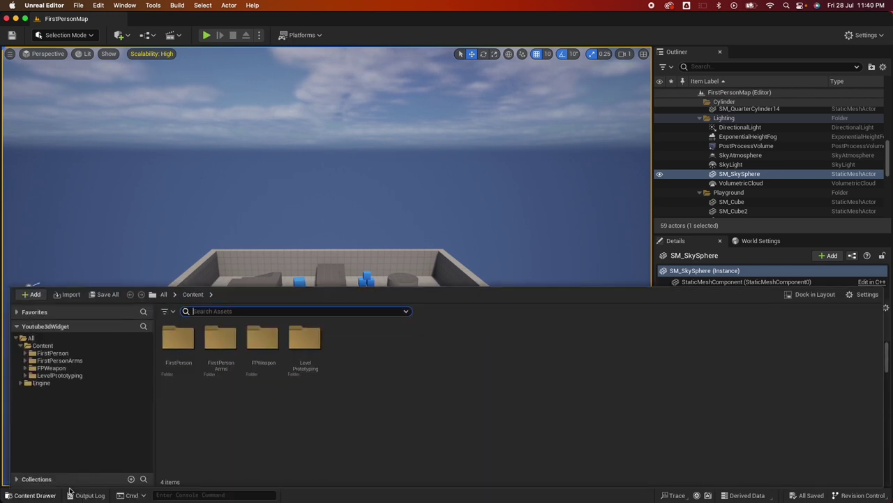
{"action": "right_click", "coordinate": [364, 362]}
{"action": "left_click", "coordinate": [412, 209]}
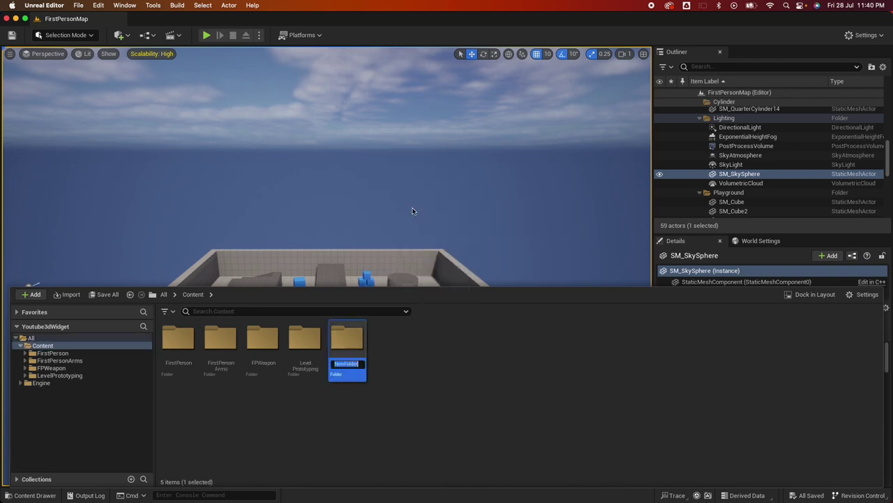
{"action": "type", "text": "UI"}
{"action": "key", "text": "Return"}
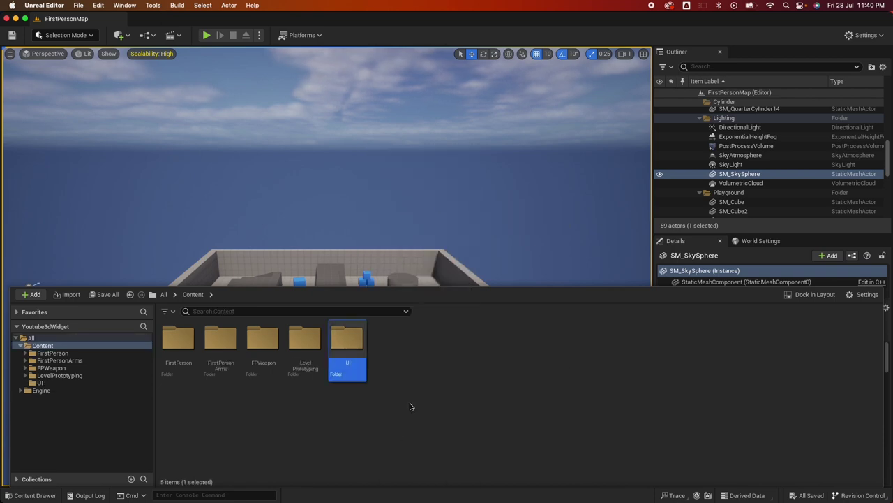
{"action": "double_click", "coordinate": [357, 349]}
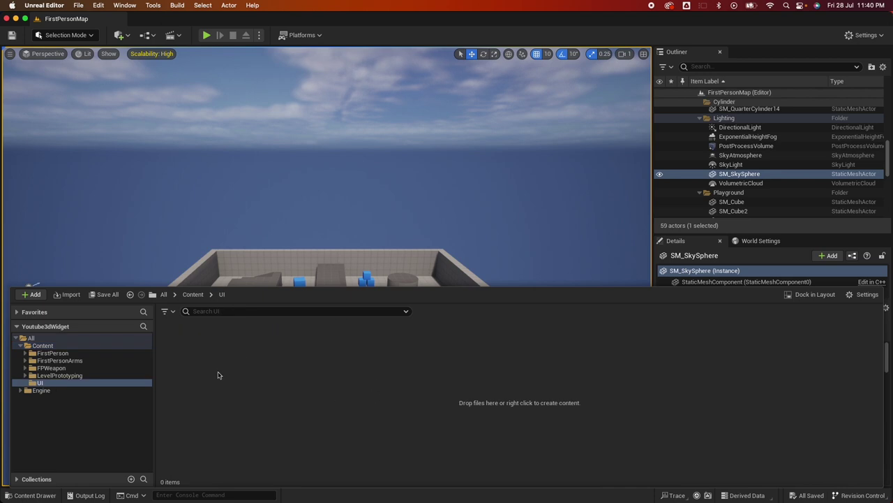
Create a User Widget Blueprint named WB_Pickup in UI and open it.
{"action": "right_click", "coordinate": [218, 375]}
{"action": "mouse_move", "coordinate": [242, 368]}
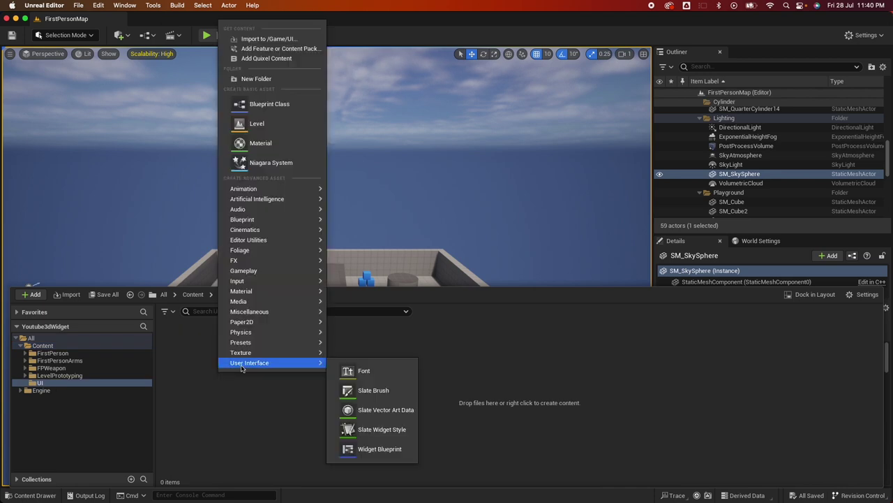
{"action": "left_click", "coordinate": [373, 449]}
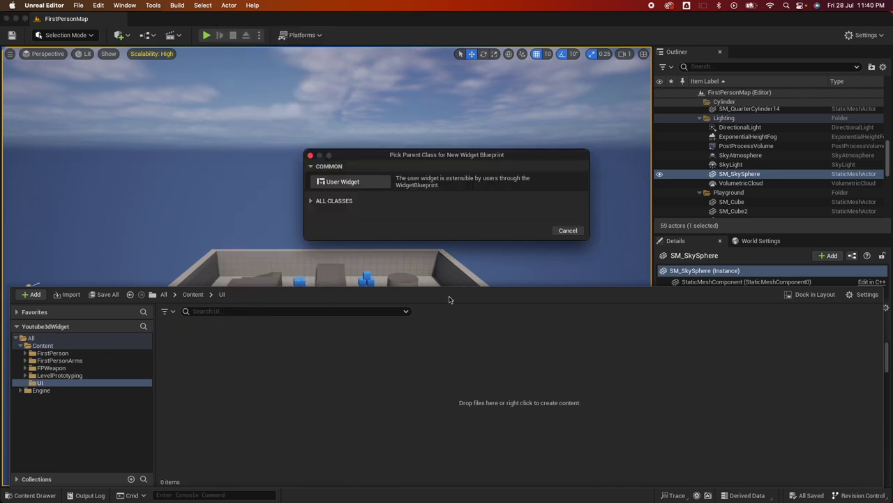
{"action": "left_click", "coordinate": [343, 182]}
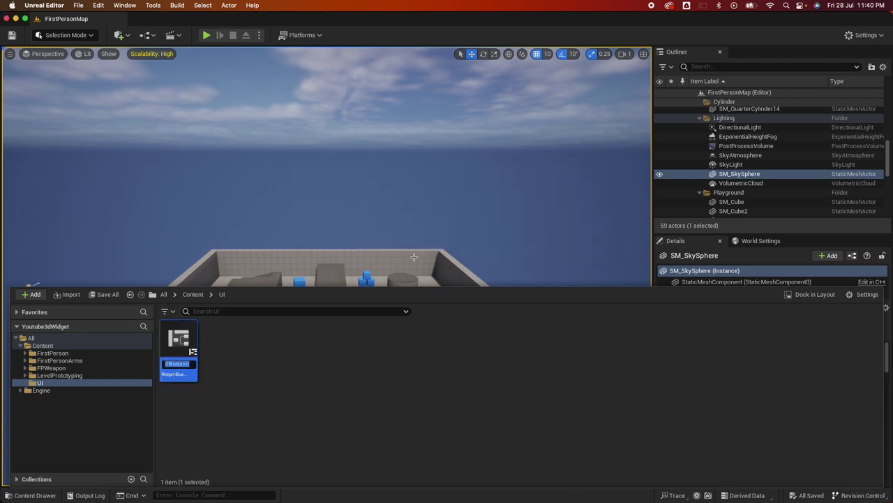
{"action": "type", "text": "WB"}
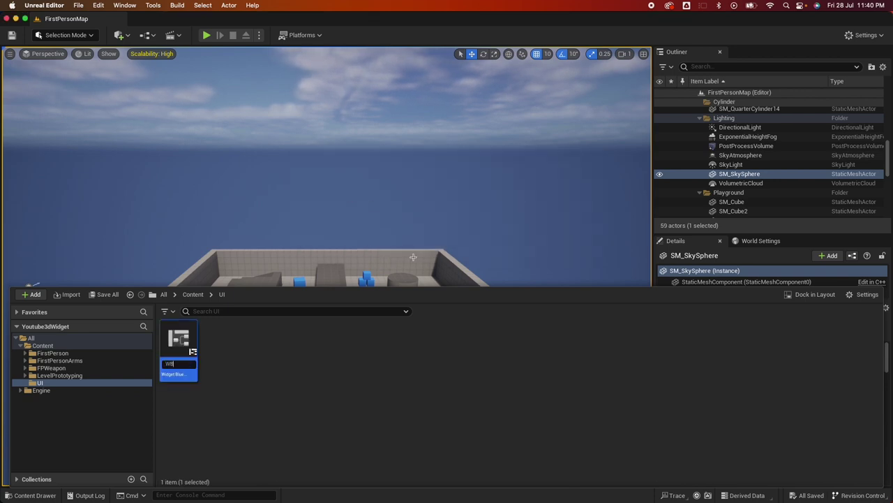
{"action": "type", "text": "_Pickup"}
{"action": "key", "text": "Return"}
{"action": "double_click", "coordinate": [167, 354]}
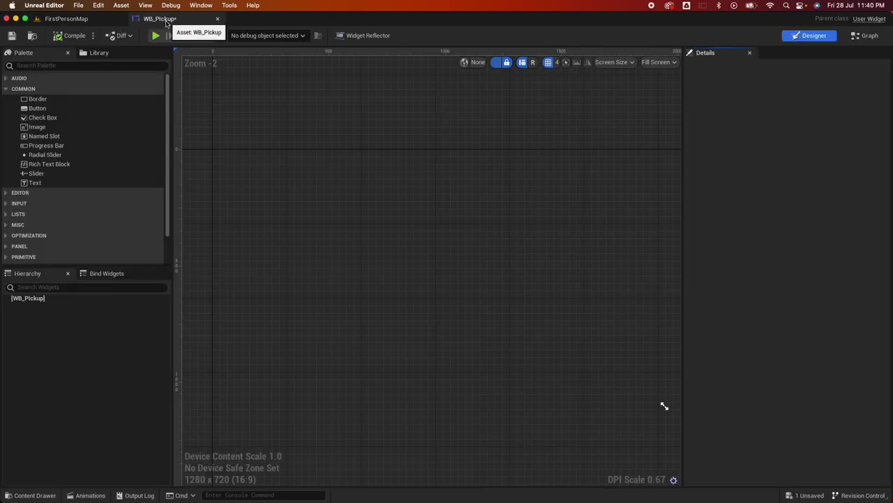
Add a Canvas Panel as the root and place an Image widget on it.
{"action": "left_click", "coordinate": [29, 66]}
{"action": "type", "text": "canva"}
{"action": "left_click_drag", "start_coordinate": [46, 88], "coordinate": [44, 299]}
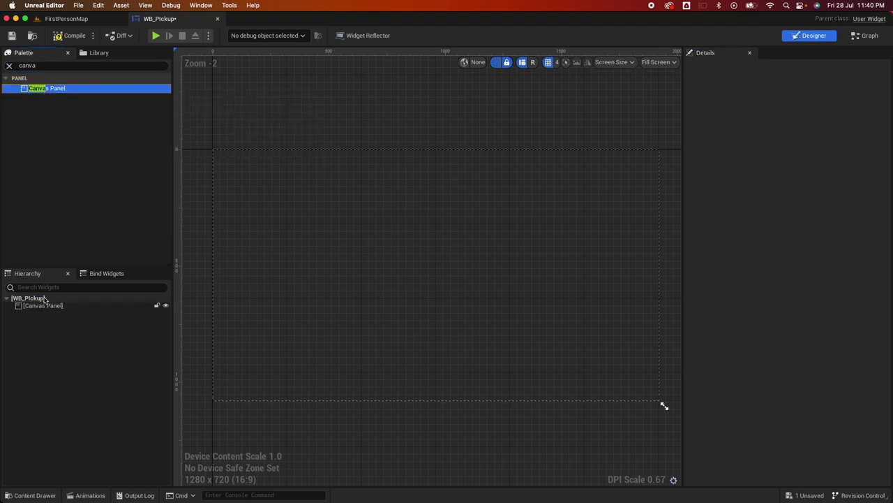
{"action": "left_click", "coordinate": [50, 65]}
{"action": "type", "text": "image"}
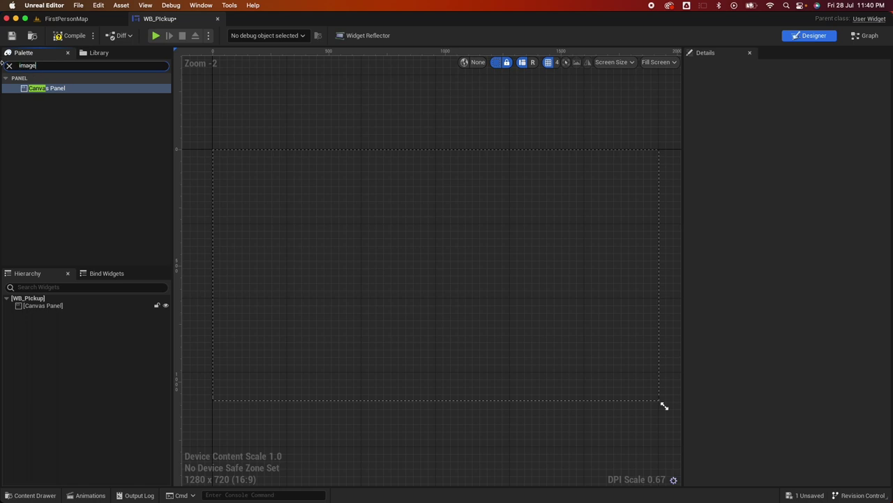
{"action": "left_click_drag", "start_coordinate": [37, 89], "coordinate": [409, 236]}
Add a text block reading 'Rifle Acquired!' below the image, then search the palette for 'butt'.
{"action": "left_click", "coordinate": [45, 65]}
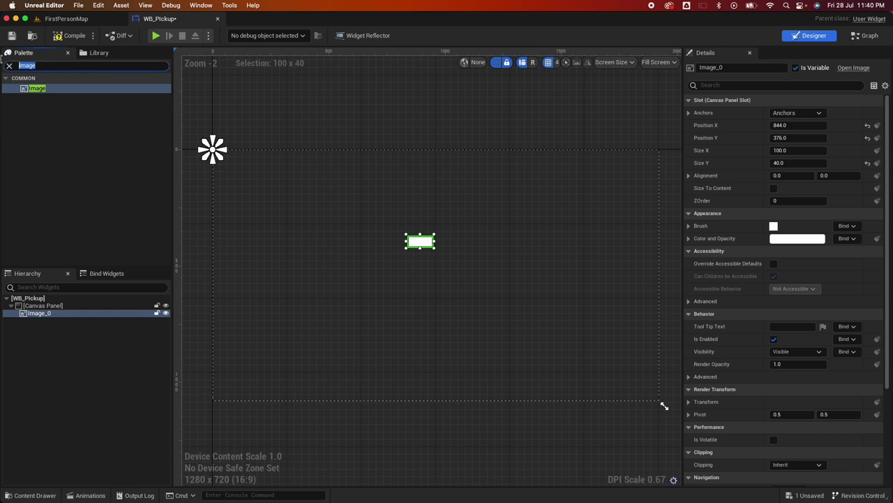
{"action": "type", "text": "text"}
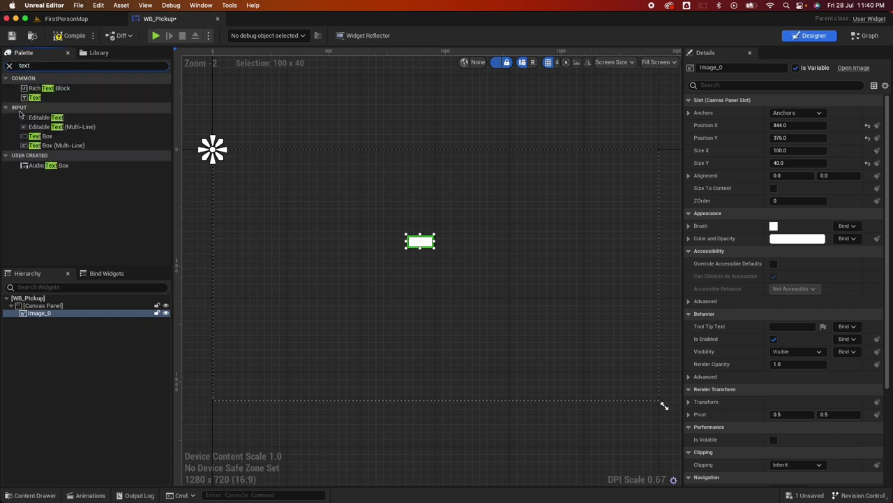
{"action": "left_click_drag", "start_coordinate": [33, 100], "coordinate": [431, 272]}
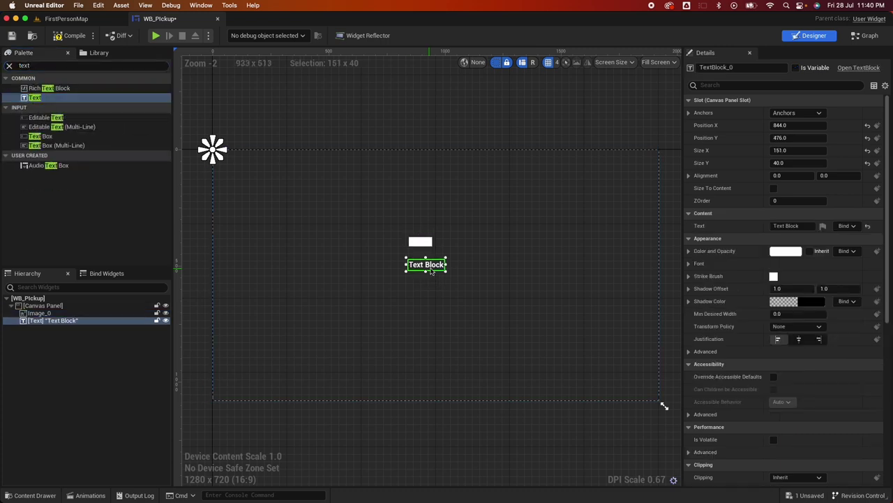
{"action": "left_click", "coordinate": [789, 225]}
{"action": "type", "text": "Rifle"}
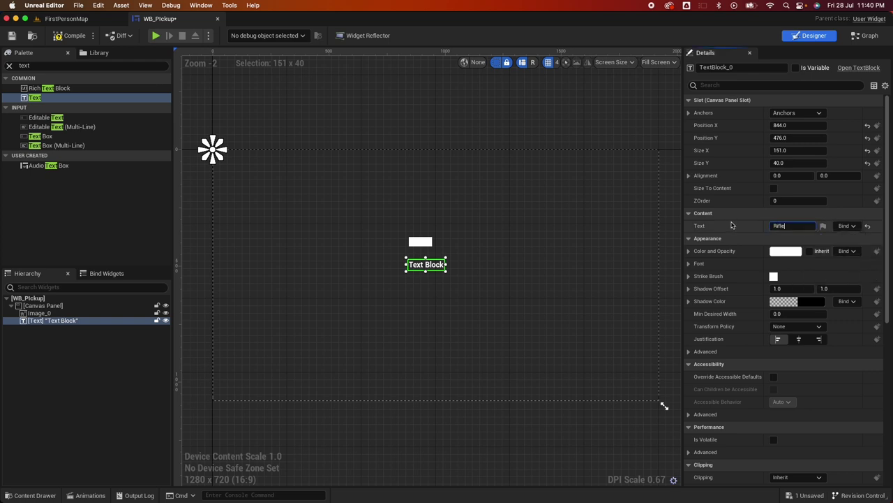
{"action": "type", "text": " Acquired!"}
{"action": "key", "text": "Return"}
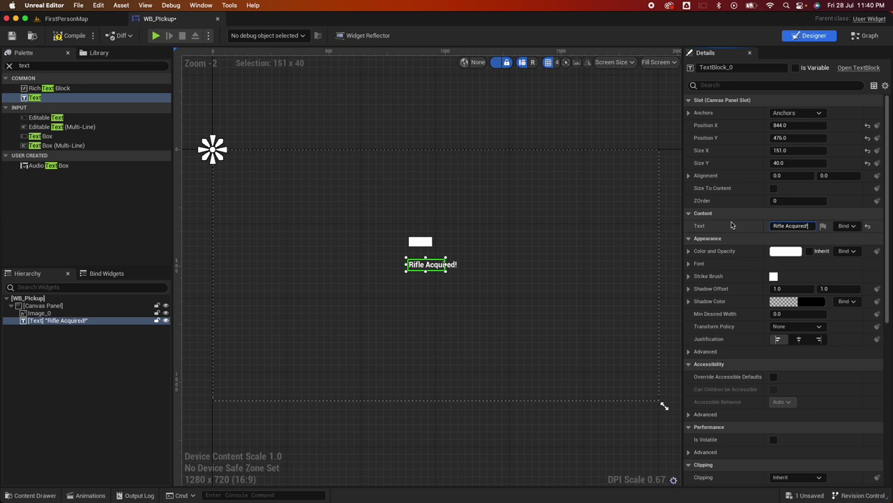
{"action": "left_click", "coordinate": [9, 67]}
{"action": "type", "text": "butt"}
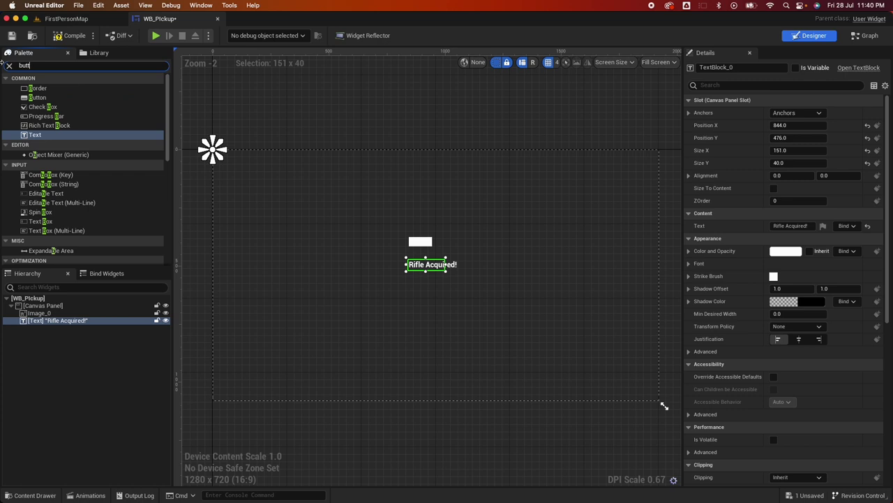
Place a Button below the title and size it 300 by 100.
{"action": "left_click_drag", "start_coordinate": [37, 88], "coordinate": [424, 305]}
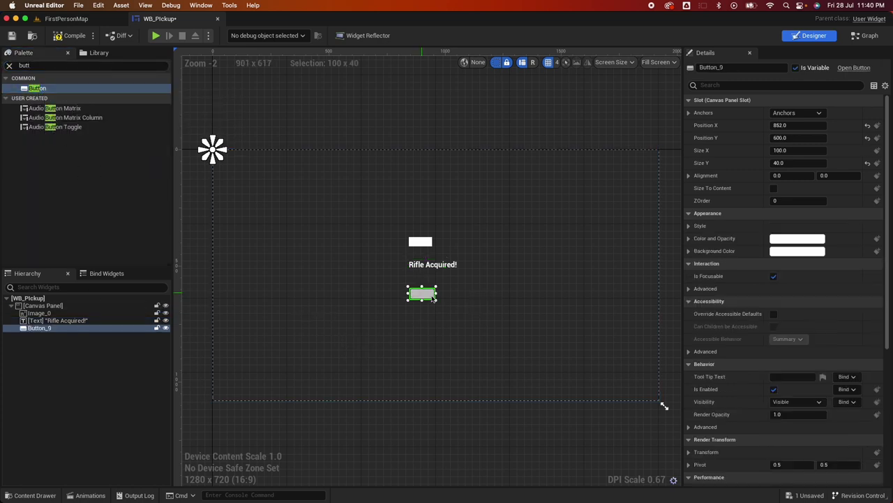
{"action": "left_click", "coordinate": [792, 150]}
{"action": "type", "text": "300"}
{"action": "left_click", "coordinate": [788, 163]}
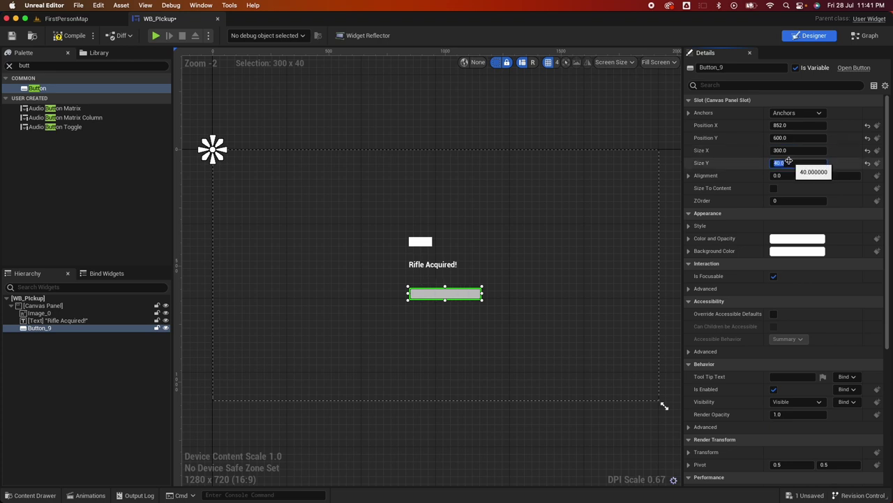
{"action": "type", "text": "100"}
{"action": "key", "text": "Return"}
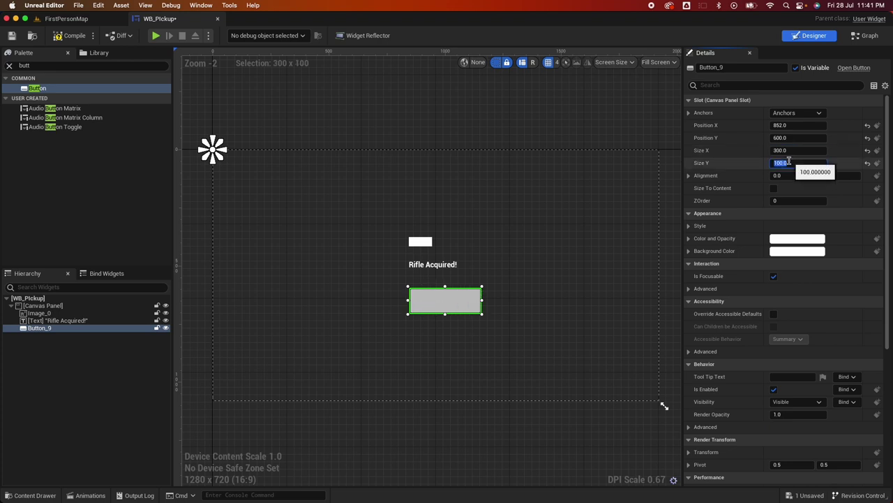
Put a Text widget inside the button and label it OK.
{"action": "left_click", "coordinate": [42, 65]}
{"action": "type", "text": "texx"}
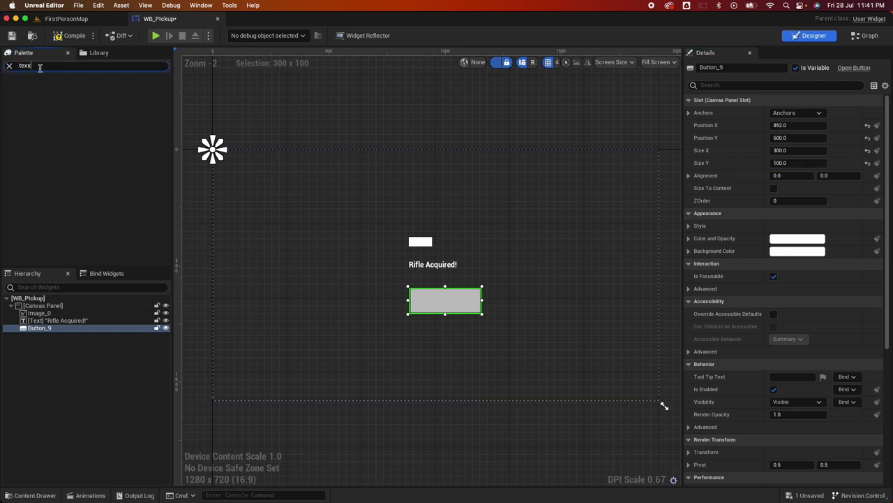
{"action": "key", "text": "BackSpace"}
{"action": "left_click_drag", "start_coordinate": [35, 97], "coordinate": [455, 299]}
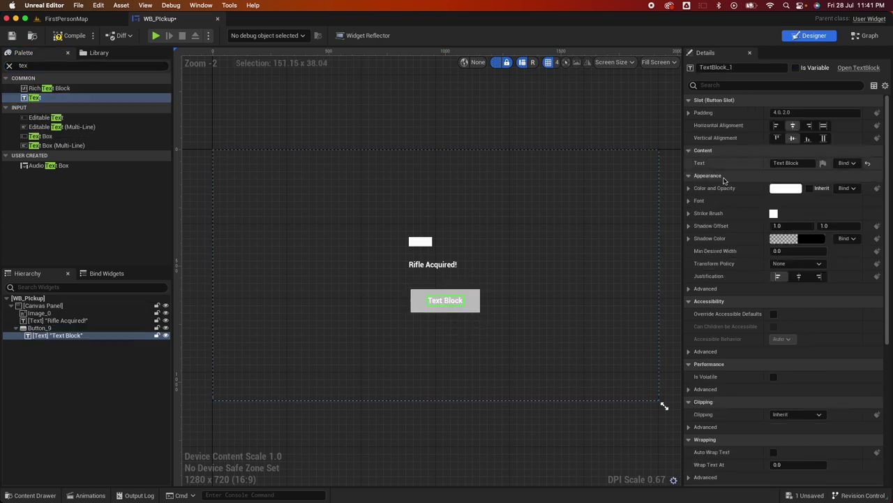
{"action": "left_click", "coordinate": [787, 162]}
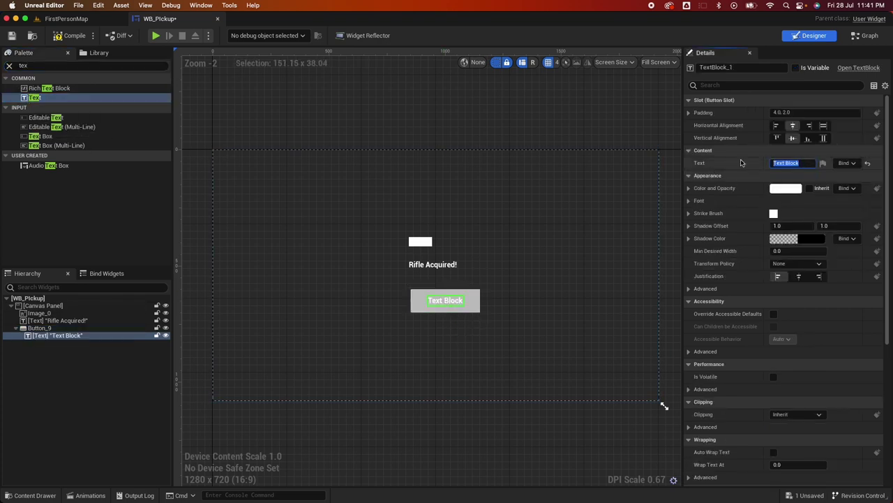
{"action": "type", "text": "0"}
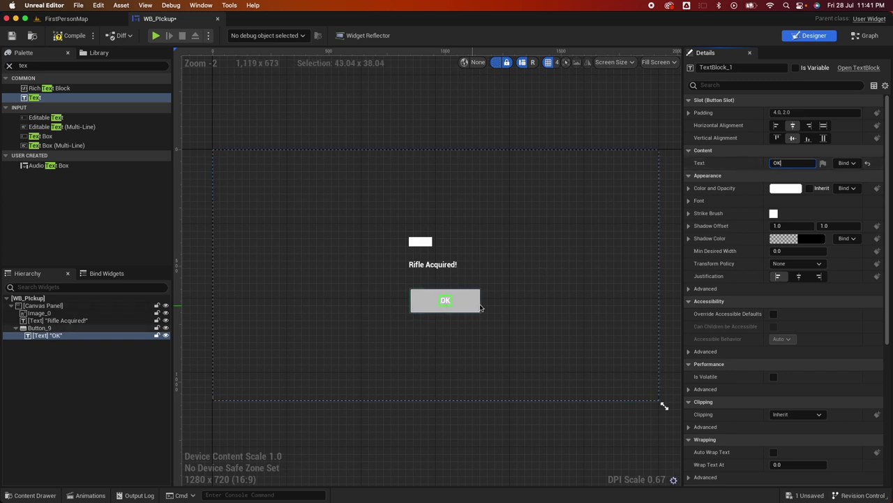
{"action": "left_click", "coordinate": [481, 308]}
Centre-anchor the OK button and move it and the Rifle Acquired! text lower.
{"action": "left_click", "coordinate": [801, 113]}
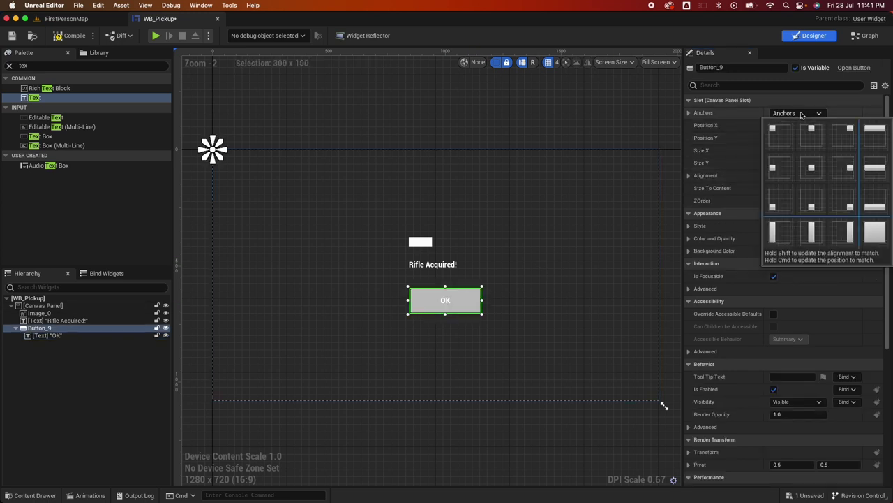
{"action": "left_click", "coordinate": [811, 168]}
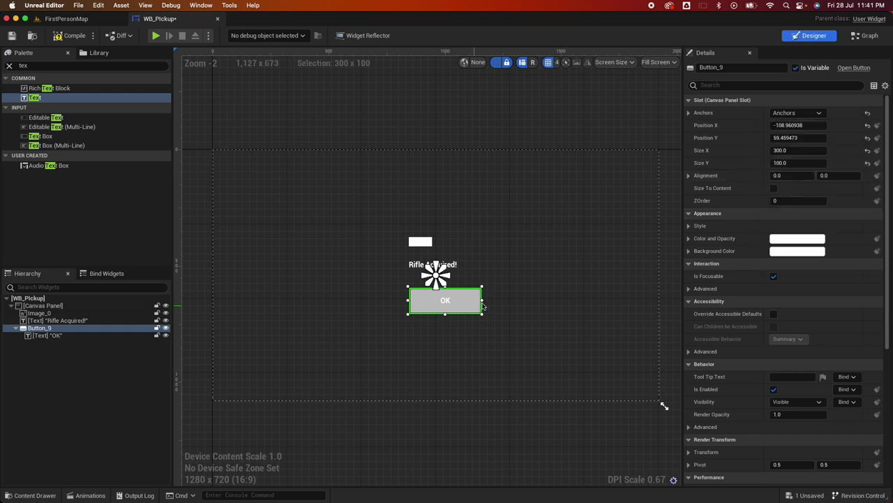
{"action": "left_click_drag", "start_coordinate": [466, 303], "coordinate": [454, 323]}
{"action": "left_click", "coordinate": [454, 265]}
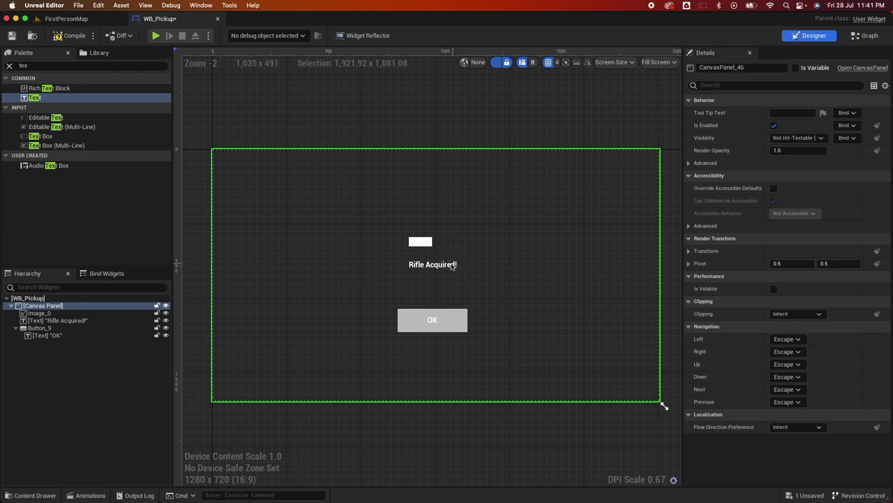
{"action": "left_click", "coordinate": [453, 266]}
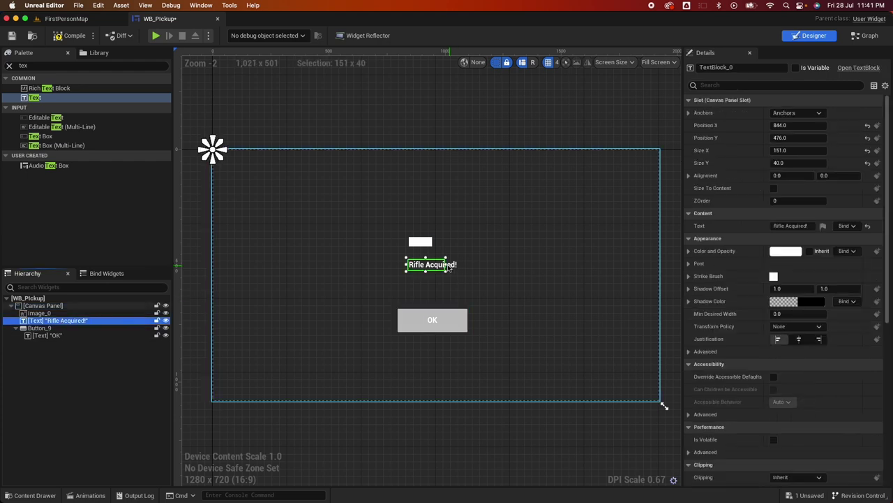
{"action": "left_click_drag", "start_coordinate": [447, 265], "coordinate": [441, 301]}
Centre-anchor the image and the Rifle Acquired! text.
{"action": "left_click_drag", "start_coordinate": [429, 242], "coordinate": [445, 258]}
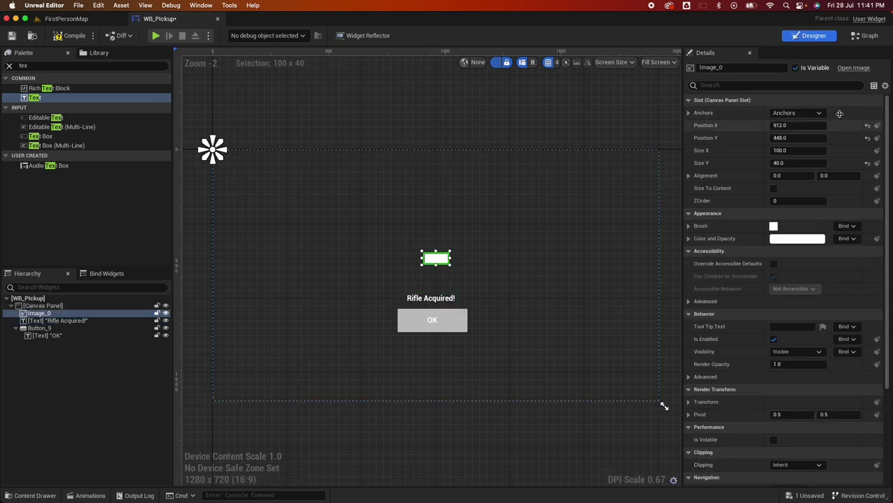
{"action": "left_click", "coordinate": [818, 113]}
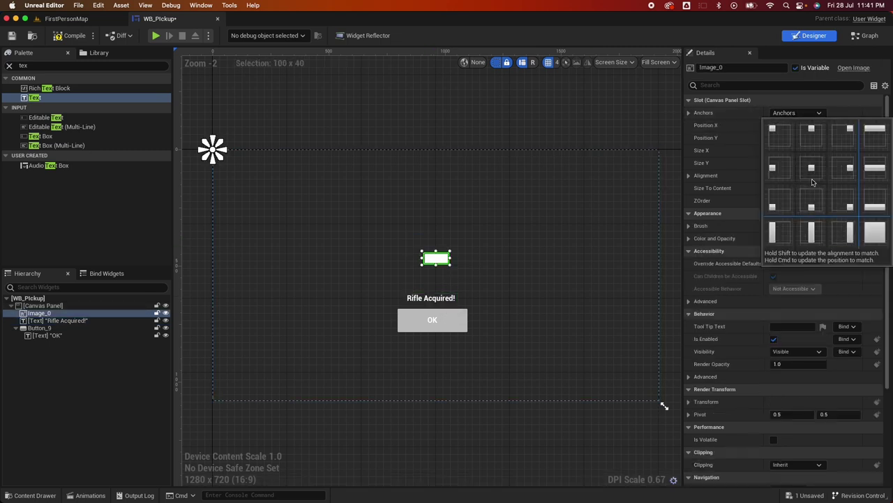
{"action": "left_click", "coordinate": [811, 183]}
{"action": "left_click", "coordinate": [447, 298]}
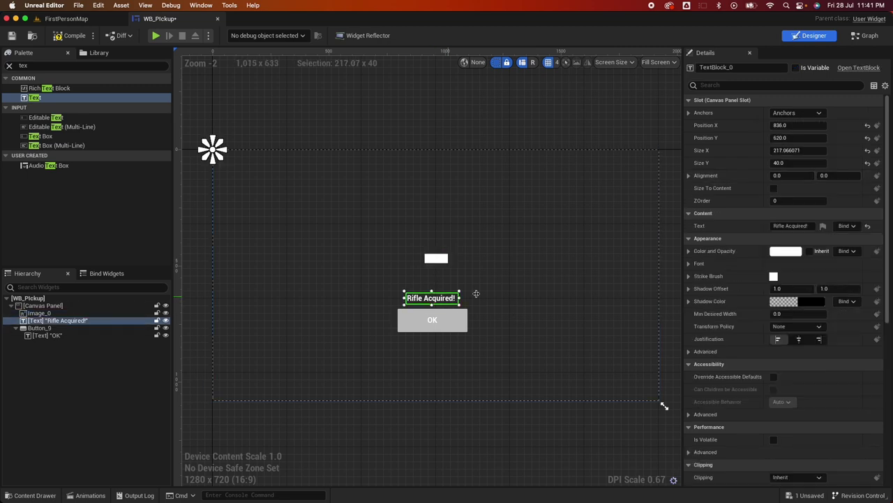
{"action": "left_click", "coordinate": [818, 113]}
{"action": "left_click", "coordinate": [811, 170]}
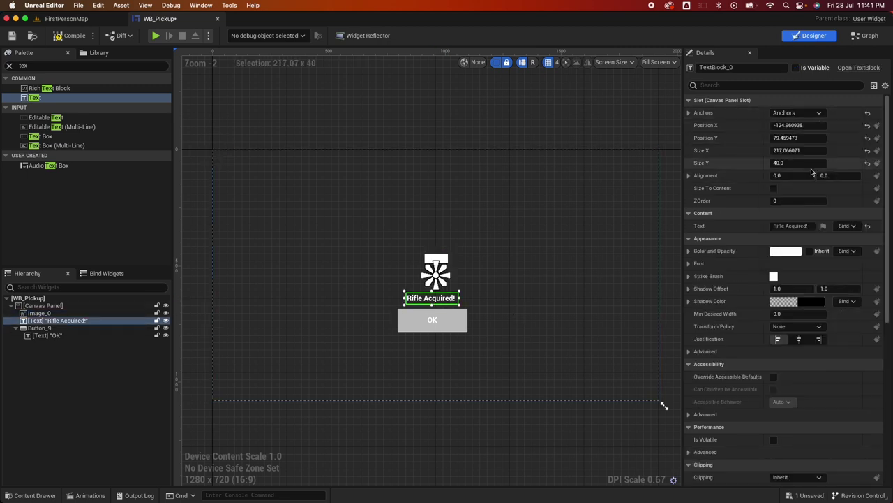
{"action": "left_click", "coordinate": [521, 287]}
Resize the image to 600×300 above the title and compile the widget.
{"action": "left_click", "coordinate": [438, 258]}
{"action": "mouse_move", "coordinate": [441, 259]}
{"action": "left_mouse_down"}
{"action": "mouse_move", "coordinate": [429, 259]}
{"action": "mouse_move", "coordinate": [428, 249]}
{"action": "left_mouse_up"}
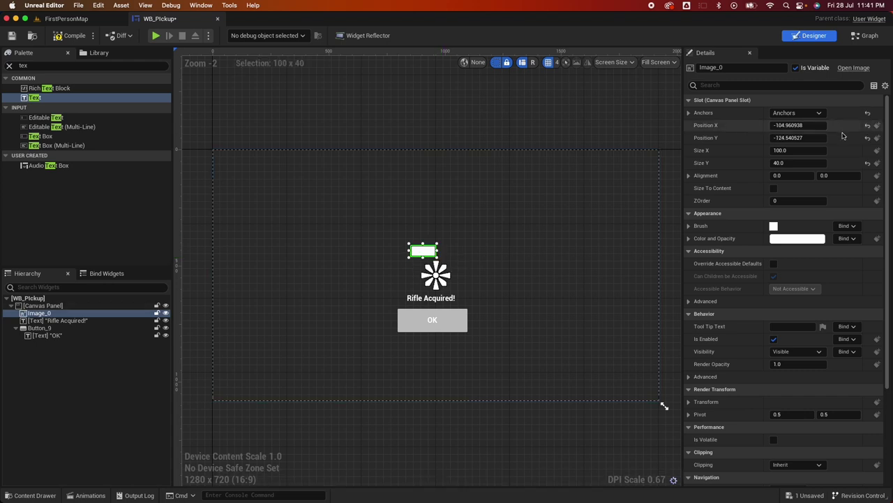
{"action": "left_click", "coordinate": [792, 151]}
{"action": "type", "text": "600"}
{"action": "key", "text": "Tab"}
{"action": "type", "text": "3"}
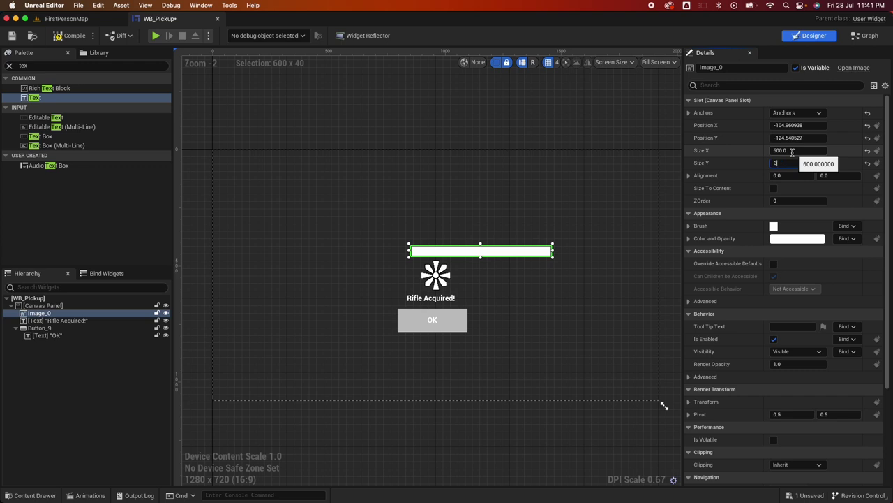
{"action": "key", "text": "Return"}
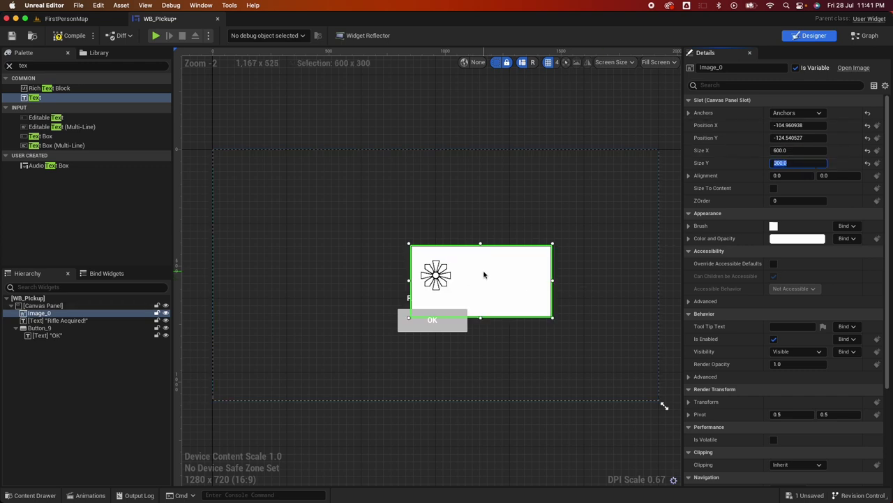
{"action": "left_click_drag", "start_coordinate": [514, 270], "coordinate": [465, 253]}
{"action": "left_click", "coordinate": [561, 264]}
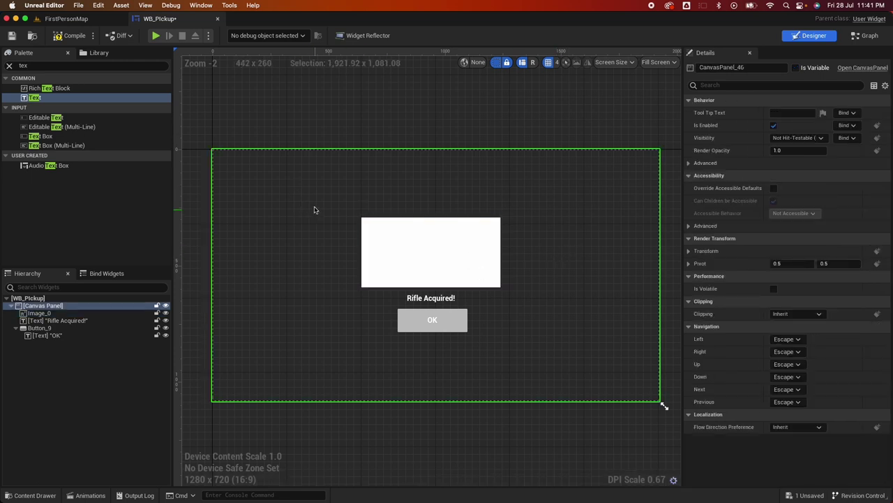
{"action": "left_click", "coordinate": [59, 31]}
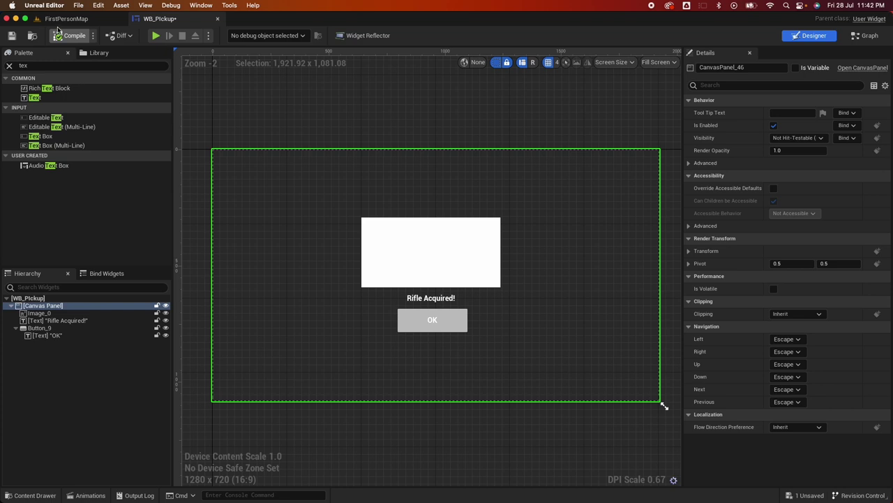
{"action": "left_click", "coordinate": [66, 19]}
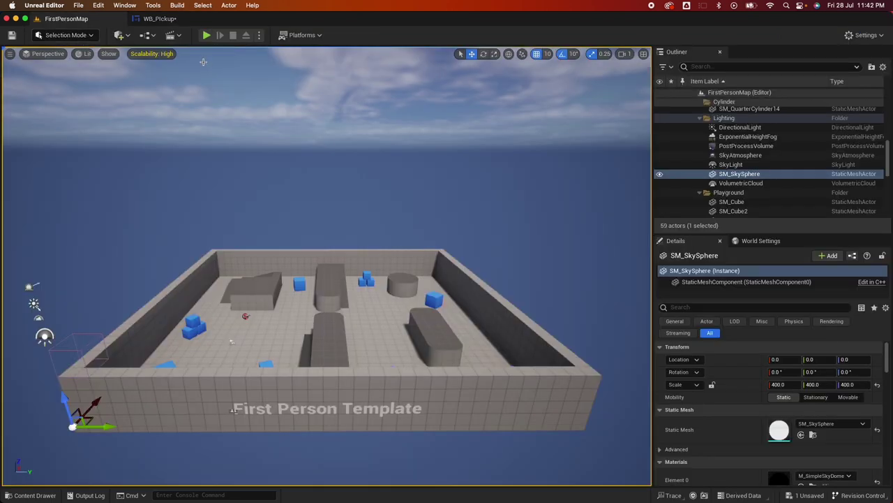
Open the level blueprint and add an Event BeginPlay node.
{"action": "left_click", "coordinate": [156, 38]}
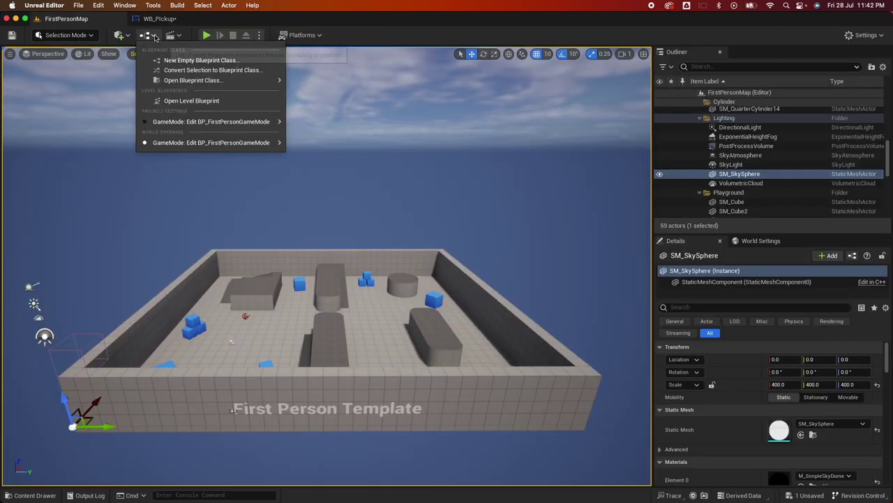
{"action": "left_click", "coordinate": [205, 102]}
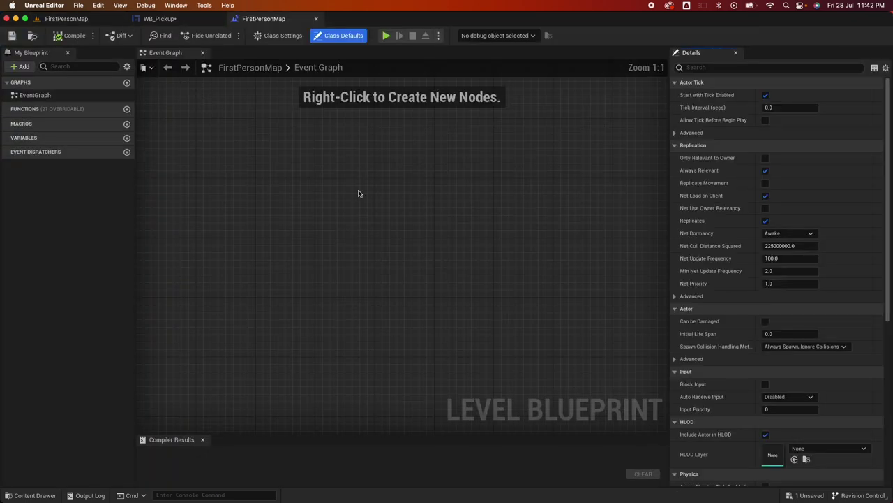
{"action": "right_click", "coordinate": [265, 166]}
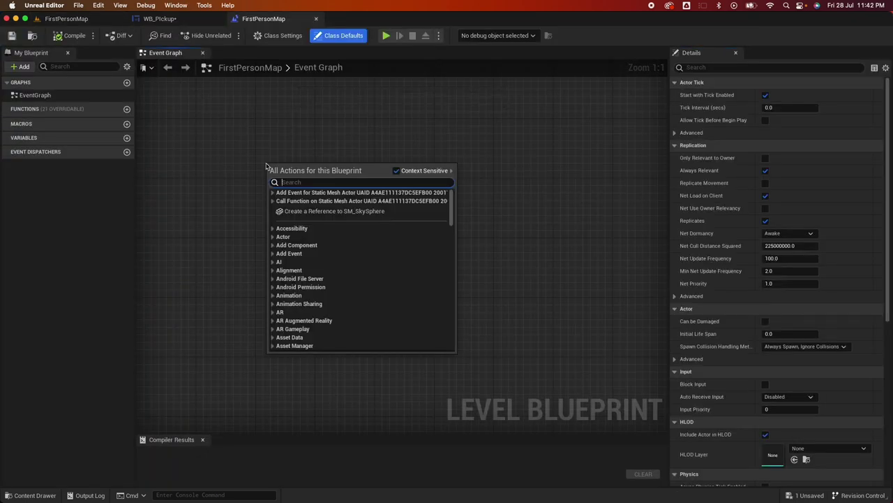
{"action": "type", "text": "even"}
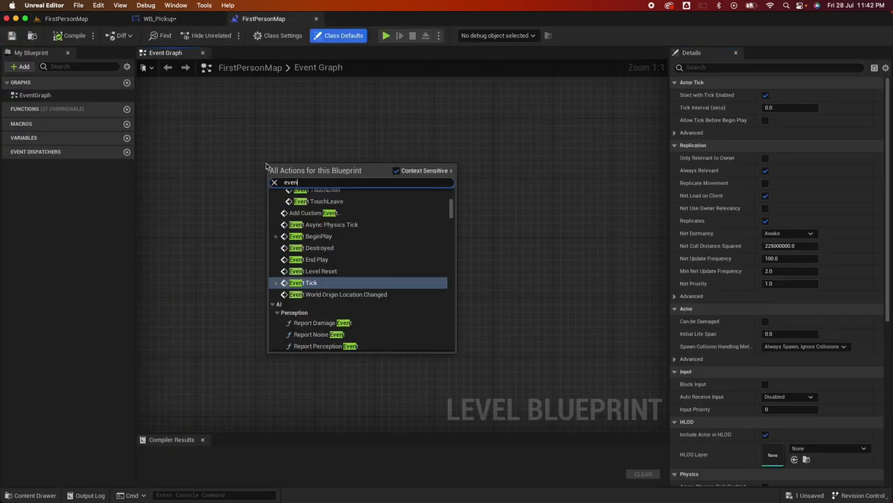
{"action": "type", "text": "t"}
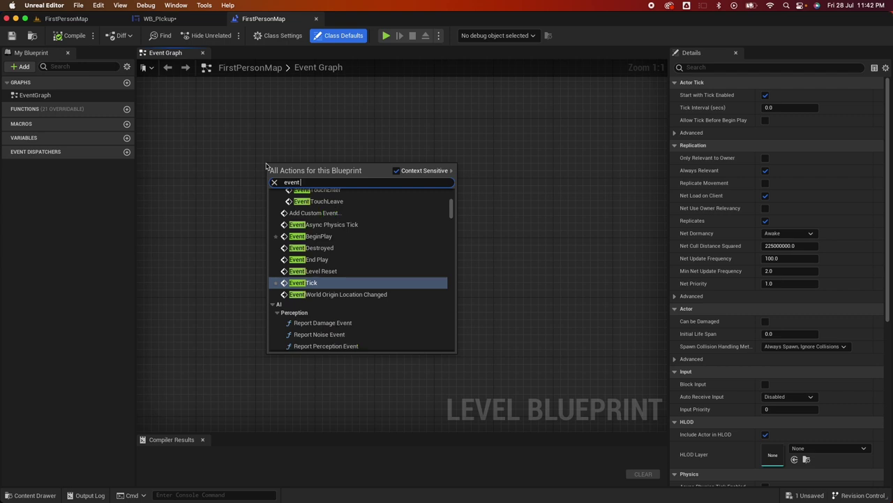
{"action": "type", "text": " begin"}
{"action": "key", "text": "Return"}
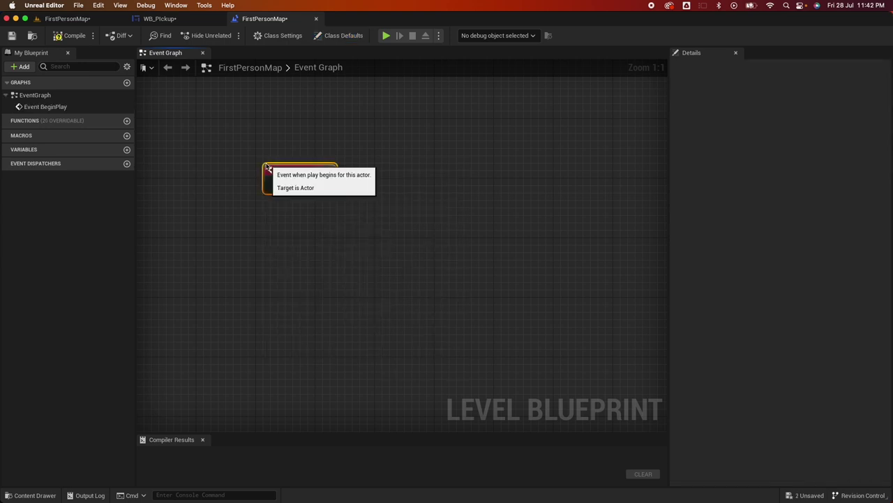
Connect a Create Widget node to BeginPlay that creates WB_Pickup.
{"action": "left_click_drag", "start_coordinate": [326, 185], "coordinate": [398, 191]}
{"action": "type", "text": "create wid"}
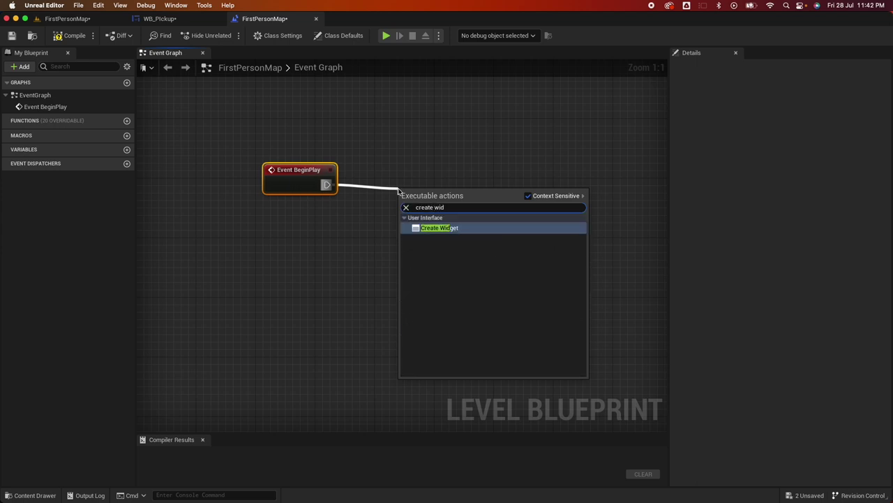
{"action": "left_click", "coordinate": [428, 229]}
{"action": "left_click_drag", "start_coordinate": [464, 190], "coordinate": [464, 166]}
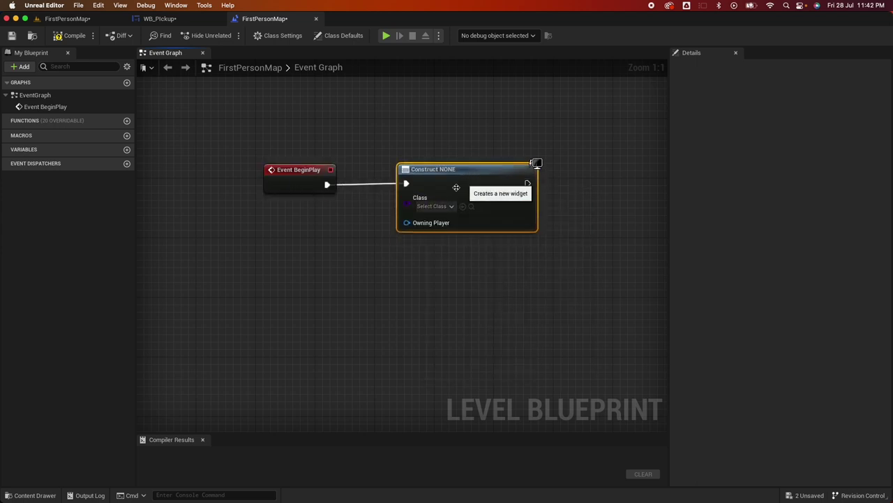
{"action": "left_click", "coordinate": [438, 208]}
{"action": "type", "text": "wbp"}
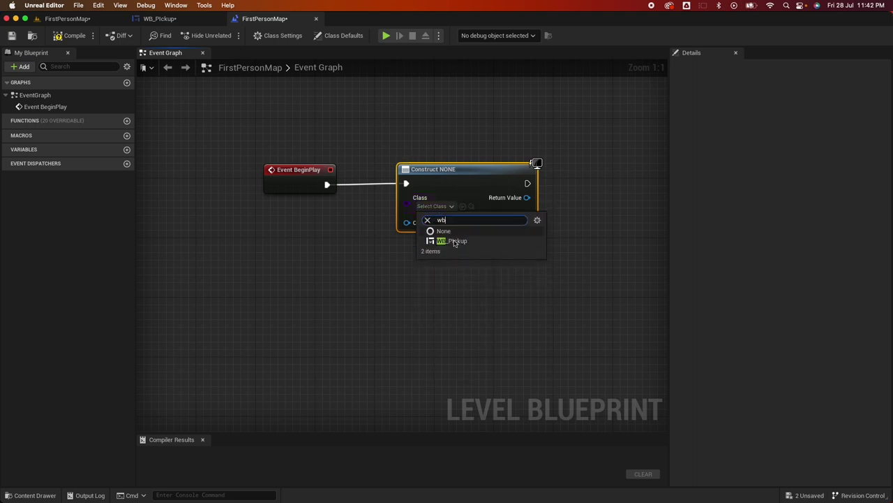
{"action": "left_click", "coordinate": [458, 241]}
Chain an Add to Viewport node after Create Widget and compile the level blueprint.
{"action": "left_click_drag", "start_coordinate": [523, 198], "coordinate": [573, 198]}
{"action": "type", "text": "add to"}
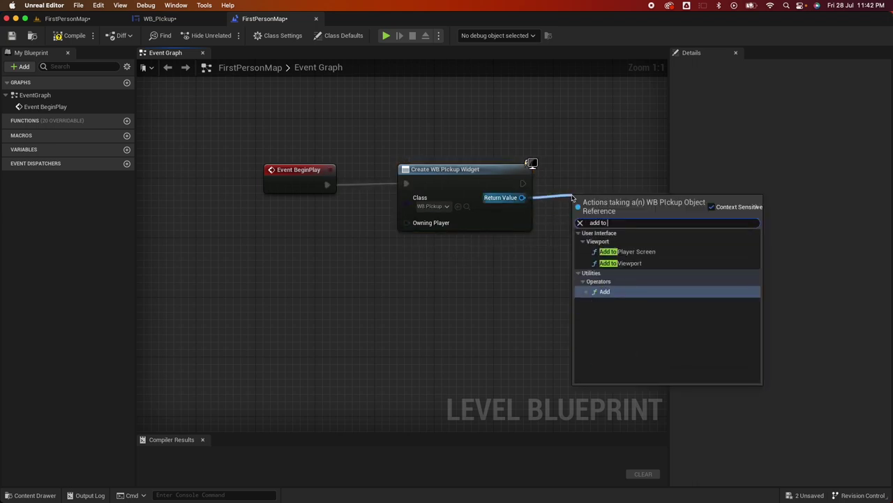
{"action": "left_click", "coordinate": [619, 263]}
{"action": "left_click_drag", "start_coordinate": [620, 197], "coordinate": [619, 167]}
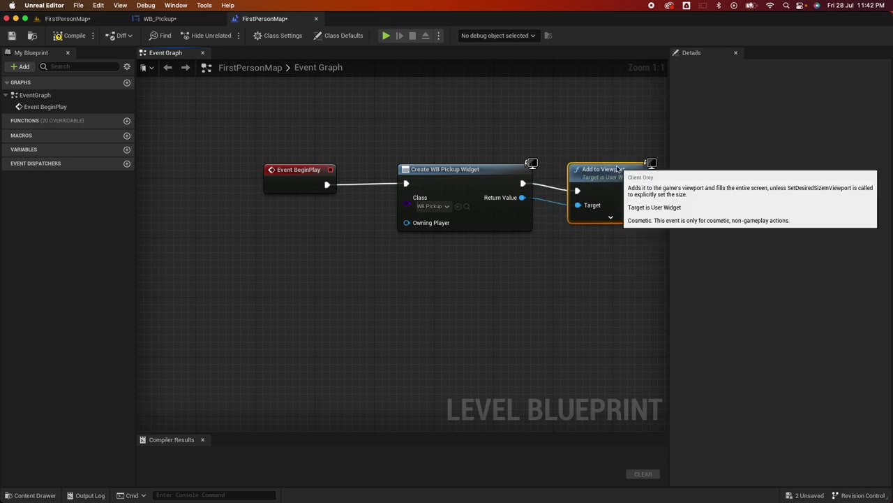
{"action": "left_click", "coordinate": [64, 36]}
Play the level to see the popup, then stop Play In Editor.
{"action": "left_click", "coordinate": [12, 36]}
{"action": "left_click", "coordinate": [67, 19]}
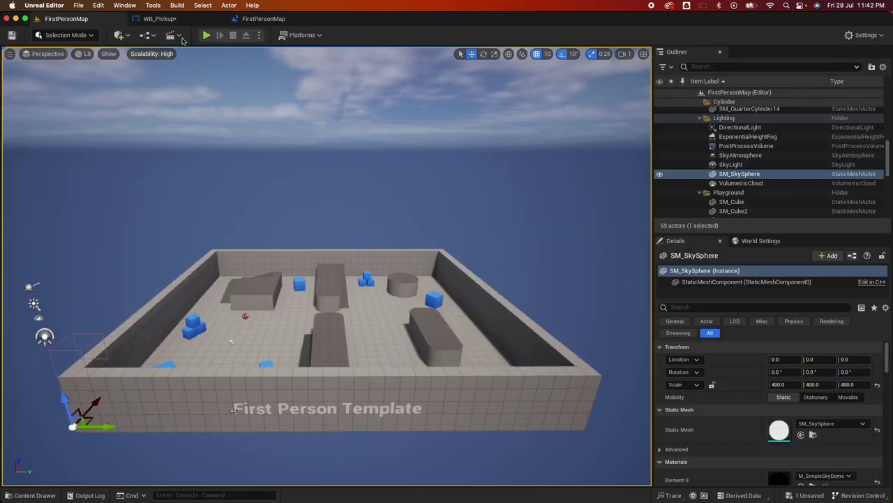
{"action": "left_click", "coordinate": [206, 35]}
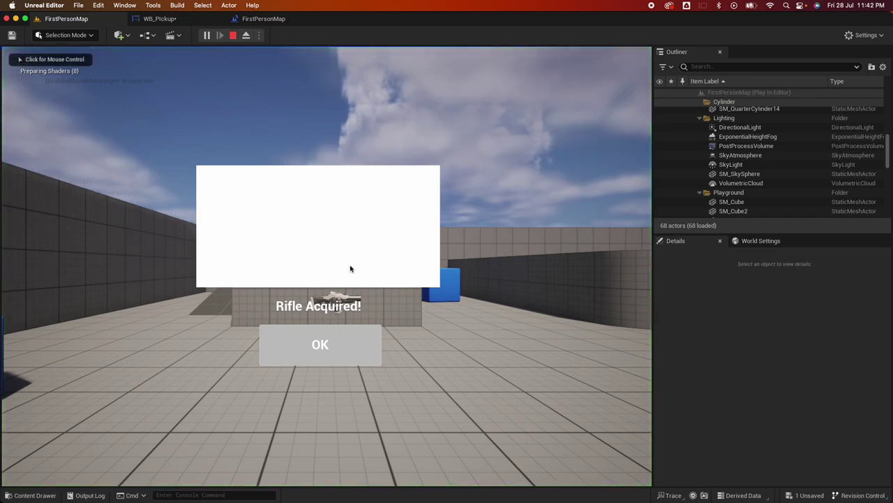
{"action": "key", "text": "Escape"}
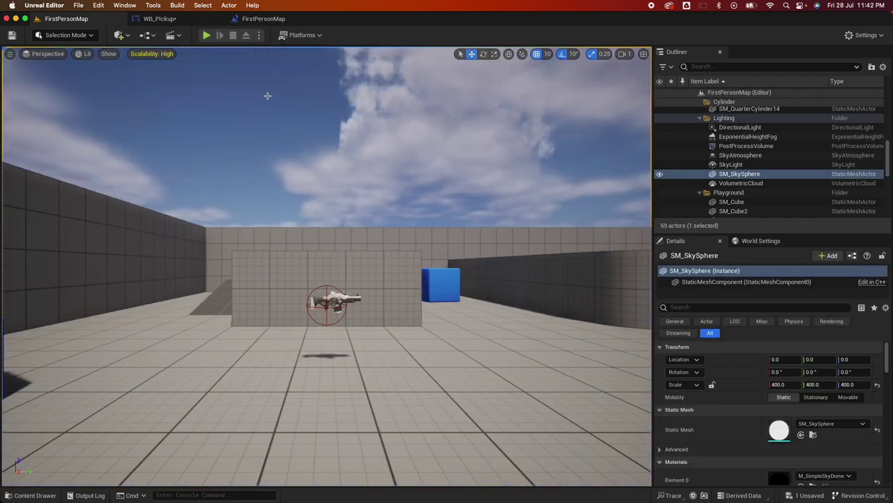
Create a new Actor-based Blueprint Class in FirstPerson/Blueprints.
{"action": "left_click", "coordinate": [31, 495]}
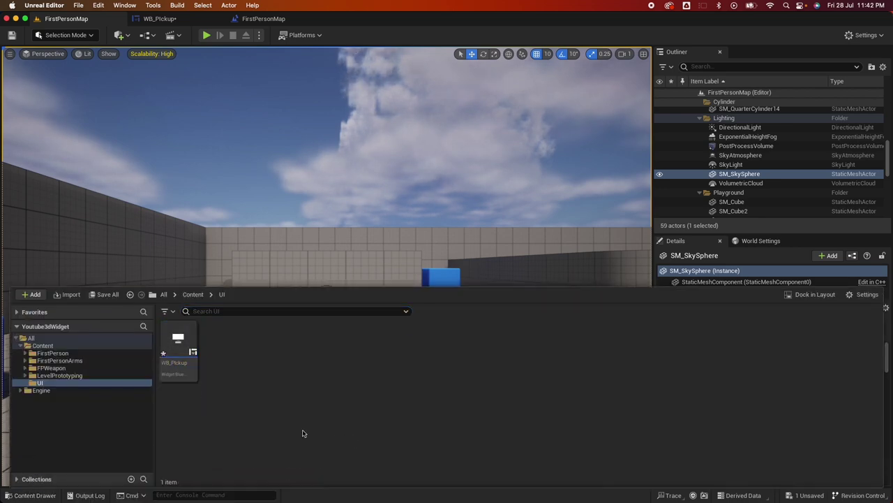
{"action": "left_click", "coordinate": [54, 353]}
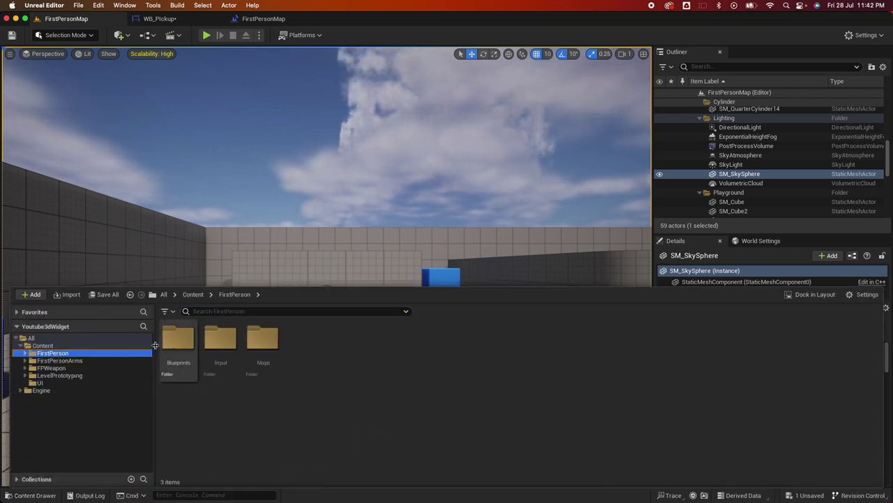
{"action": "double_click", "coordinate": [169, 340]}
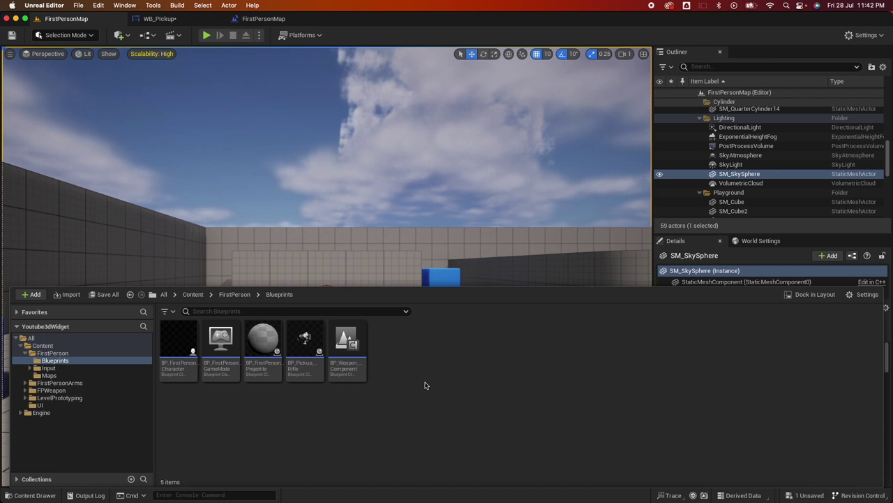
{"action": "right_click", "coordinate": [425, 384]}
{"action": "left_click", "coordinate": [499, 115]}
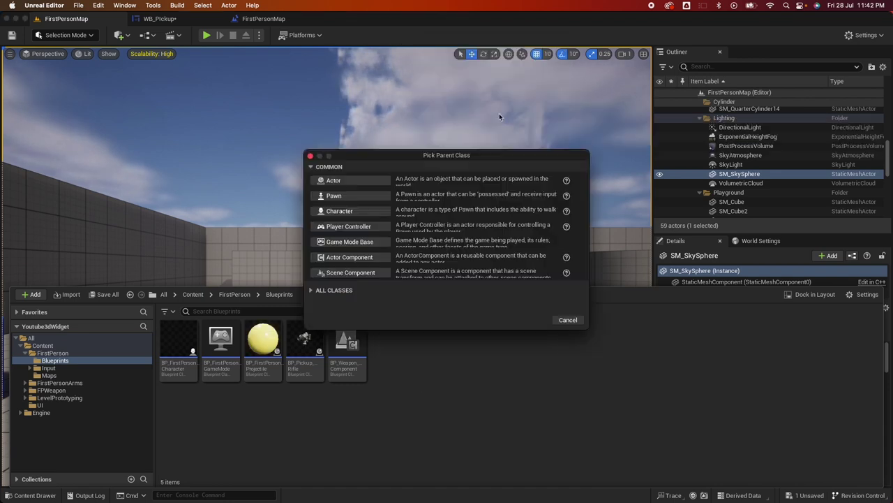
{"action": "left_click", "coordinate": [352, 182]}
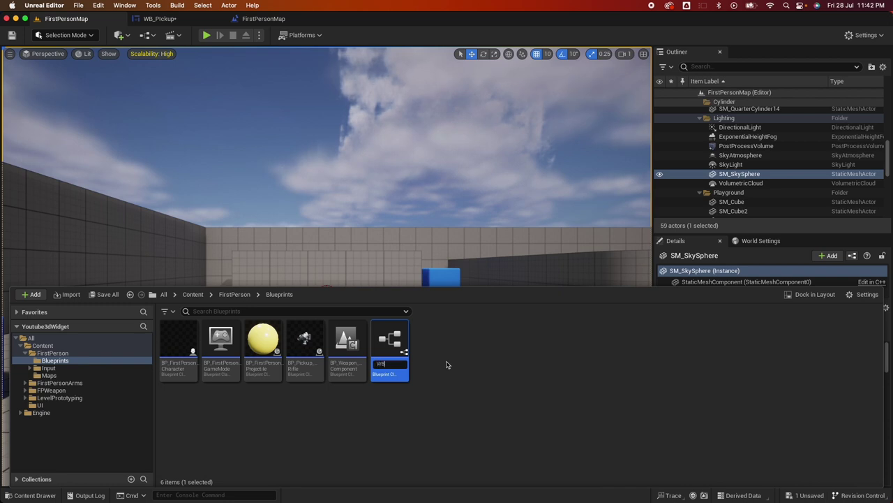
Name the new blueprint BP_Weapon and open it.
{"action": "key", "text": "BackSpace"}
{"action": "key", "text": "BackSpace"}
{"action": "type", "text": "BP_"}
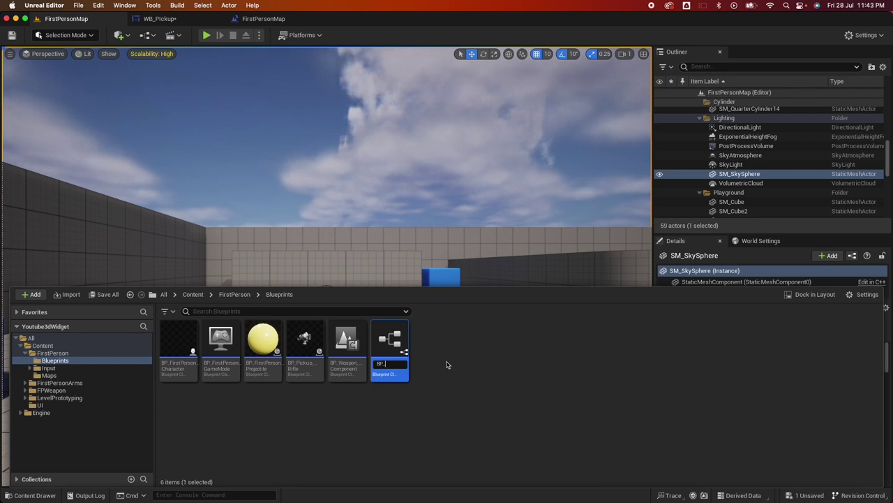
{"action": "type", "text": "Weapo"}
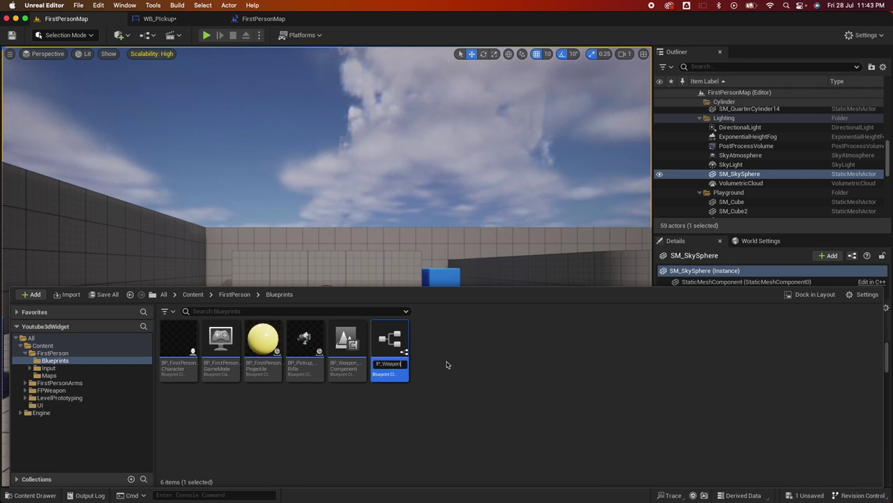
{"action": "type", "text": "n"}
{"action": "key", "text": "Return"}
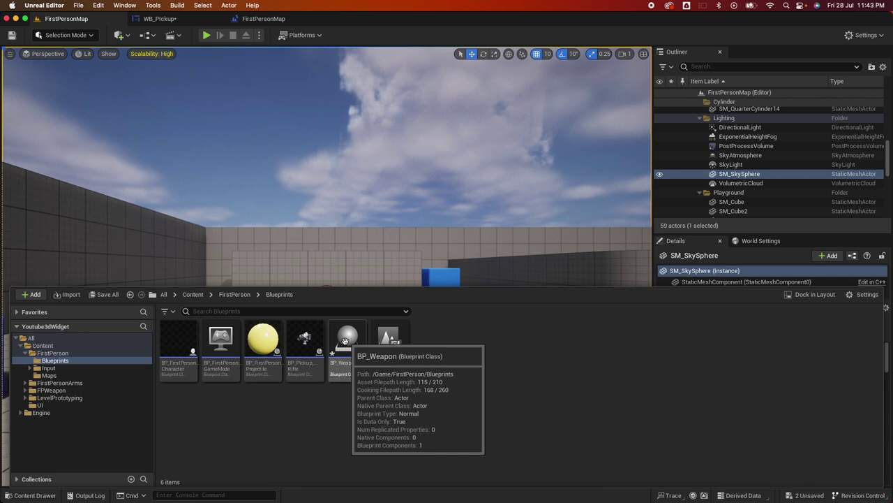
{"action": "double_click", "coordinate": [345, 345]}
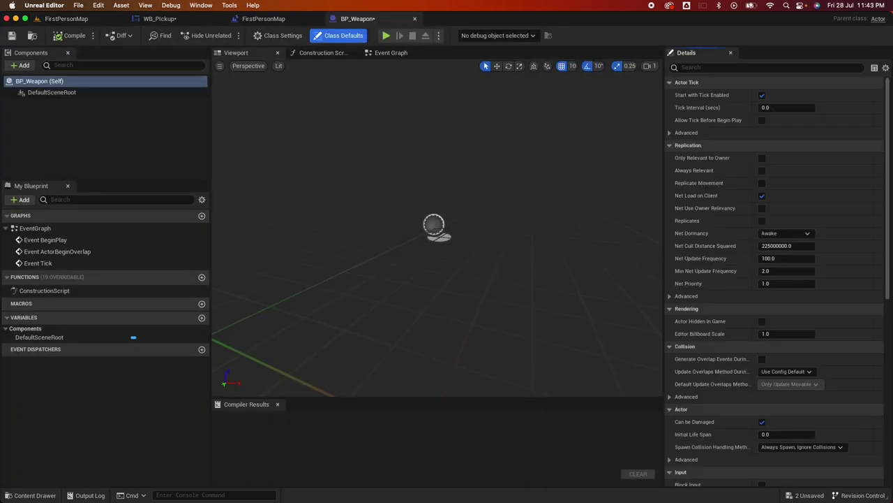
Drag SK_FPGun from FPWeapon/Mesh onto DefaultSceneRoot in BP_Weapon's components.
{"action": "left_click", "coordinate": [351, 36]}
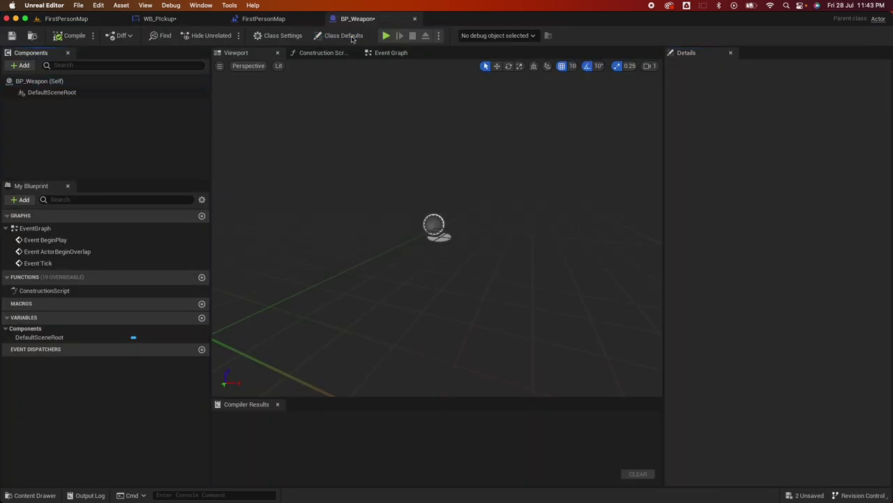
{"action": "left_click", "coordinate": [42, 495]}
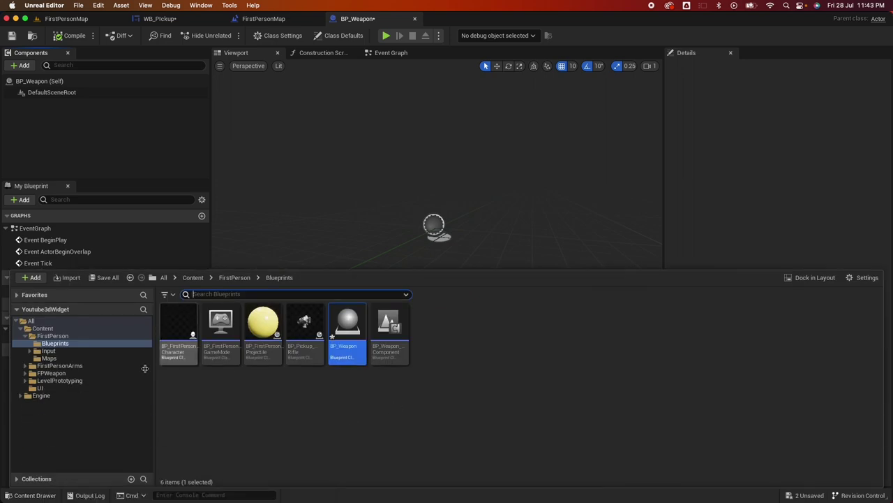
{"action": "left_click", "coordinate": [122, 375]}
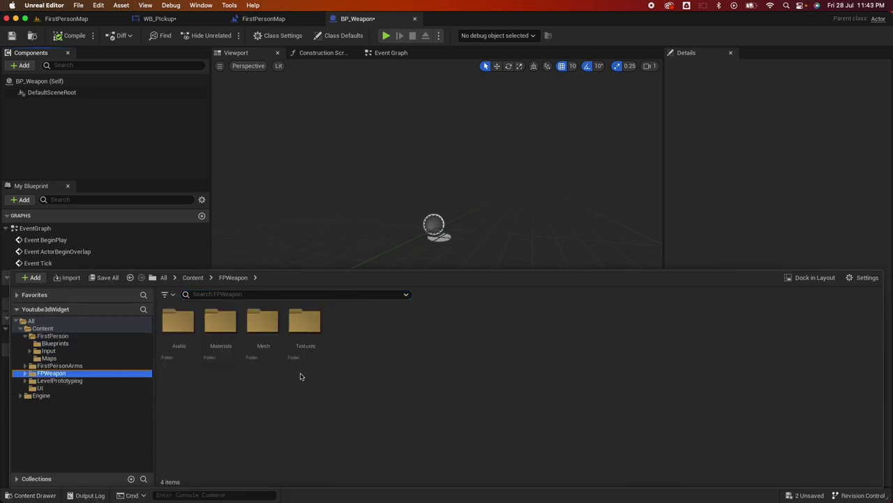
{"action": "double_click", "coordinate": [260, 323]}
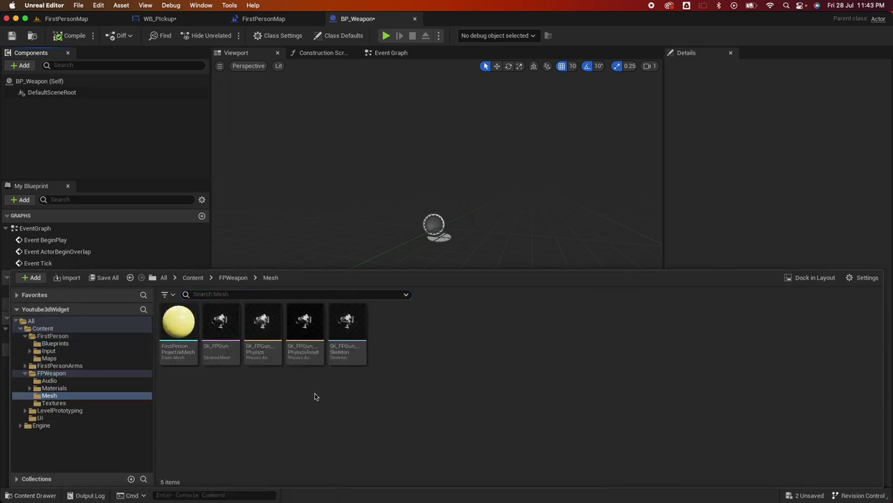
{"action": "mouse_move", "coordinate": [221, 320]}
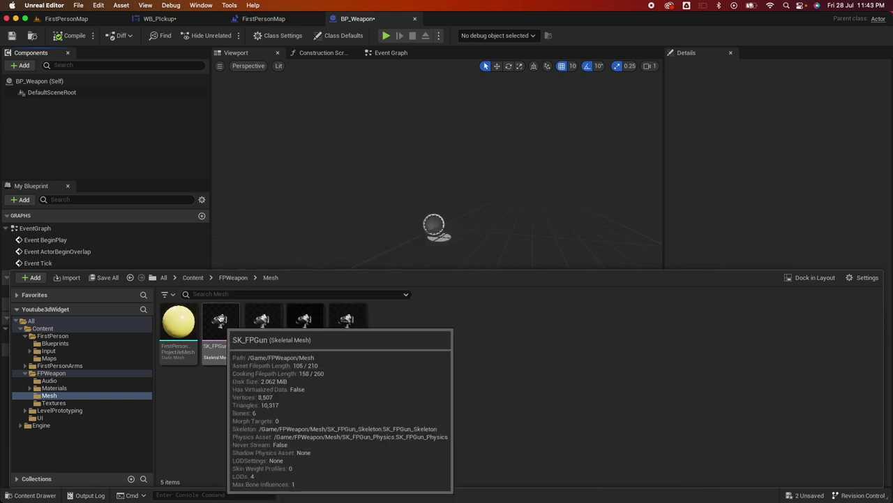
{"action": "left_click_drag", "start_coordinate": [220, 320], "coordinate": [82, 95]}
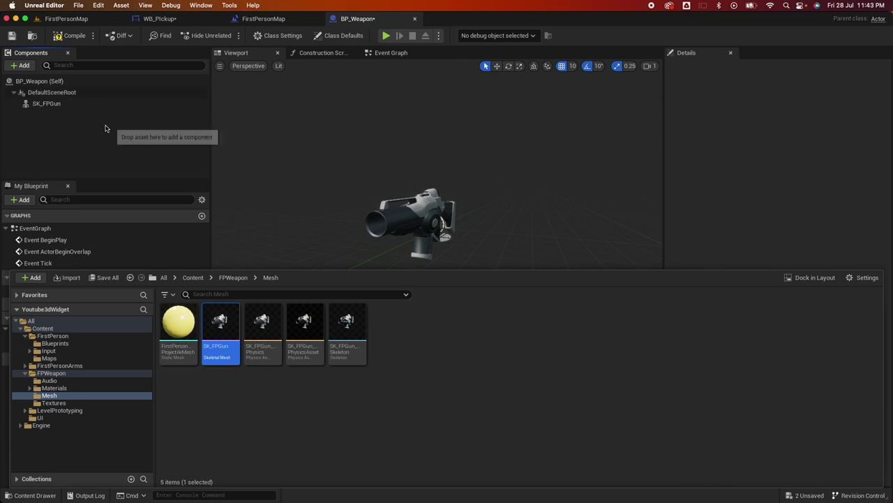
{"action": "left_click", "coordinate": [161, 134]}
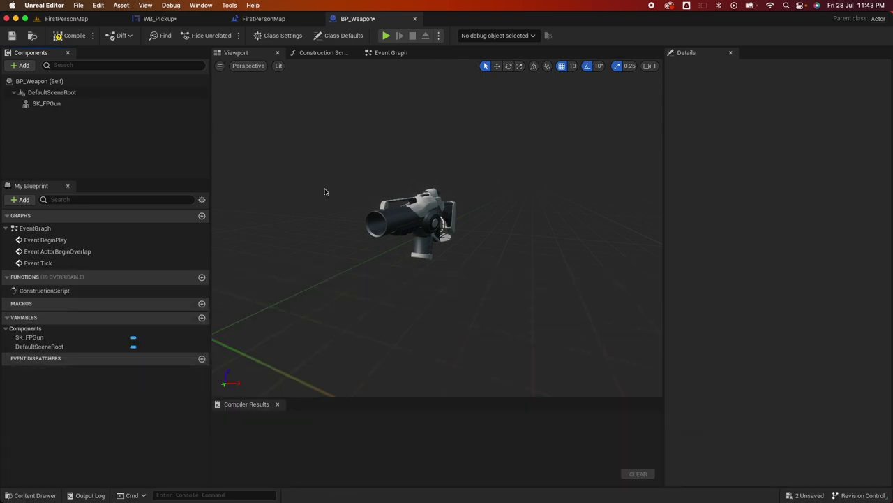
Add a Scene Capture Component 2D to BP_Weapon.
{"action": "left_click", "coordinate": [18, 65]}
{"action": "type", "text": "scene"}
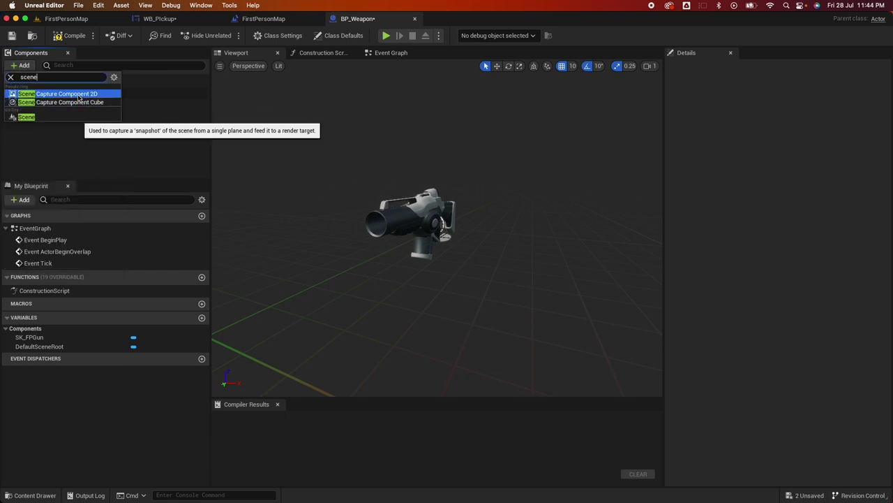
{"action": "left_click", "coordinate": [66, 93]}
{"action": "left_click", "coordinate": [90, 134]}
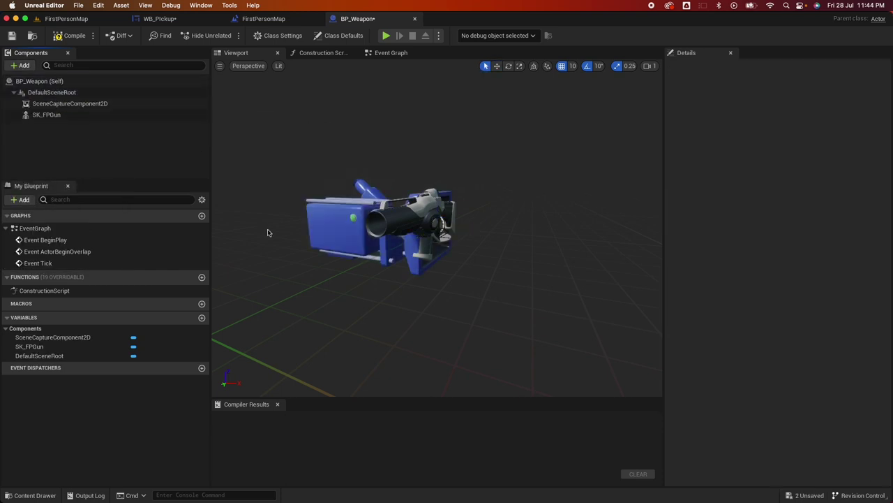
Move the scene capture to location X -70, facing the gun.
{"action": "left_click", "coordinate": [464, 240]}
{"action": "left_click_drag", "start_coordinate": [474, 232], "coordinate": [373, 235]}
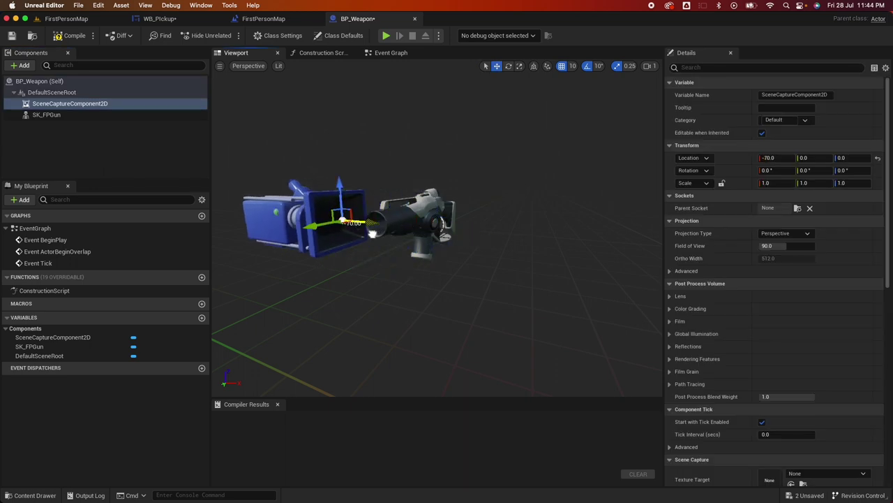
{"action": "left_click_drag", "start_coordinate": [518, 277], "coordinate": [482, 289]}
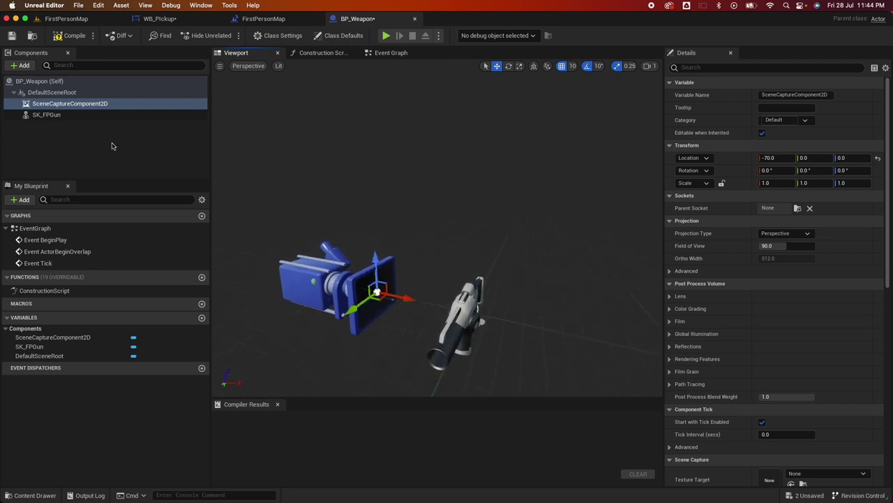
{"action": "left_click", "coordinate": [48, 114]}
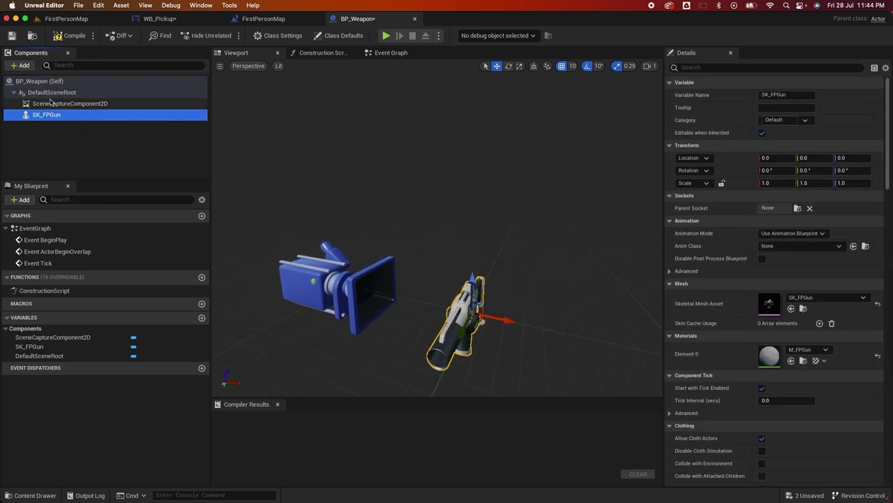
{"action": "left_click", "coordinate": [52, 92]}
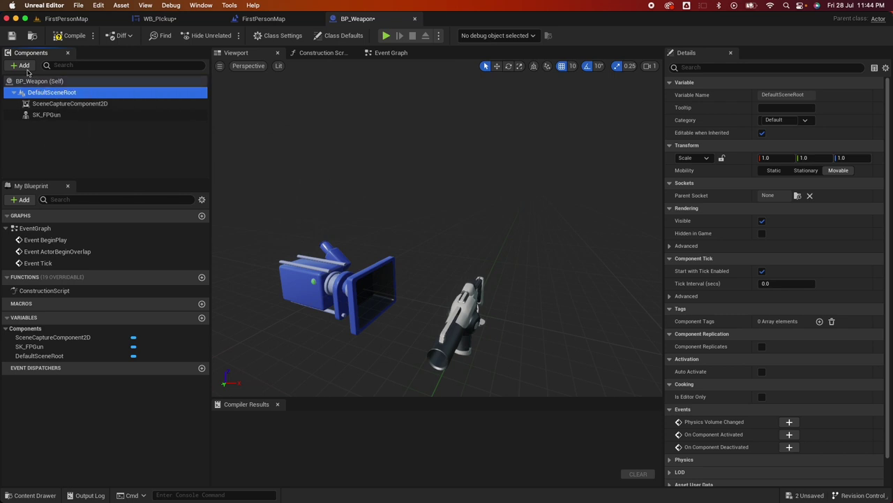
Add a Scene component under DefaultSceneRoot and parent SK_FPGun beneath it.
{"action": "left_click", "coordinate": [26, 66]}
{"action": "type", "text": "scen"}
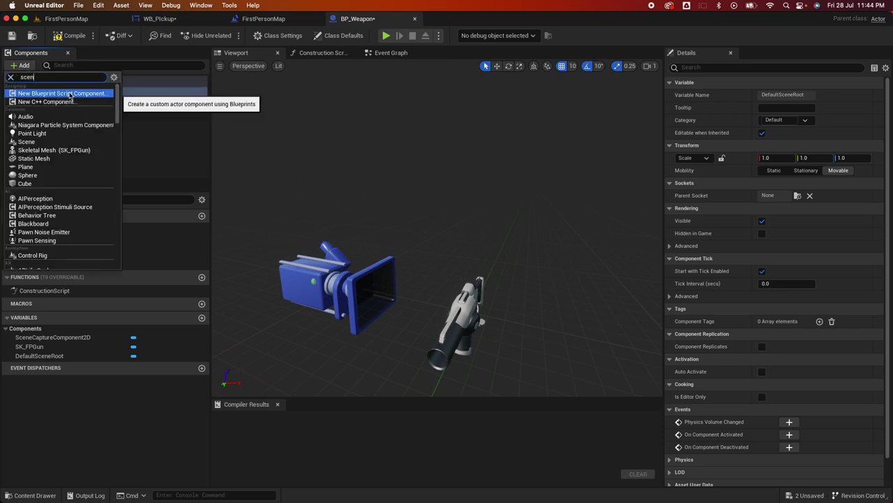
{"action": "type", "text": "e"}
{"action": "left_click", "coordinate": [42, 116]}
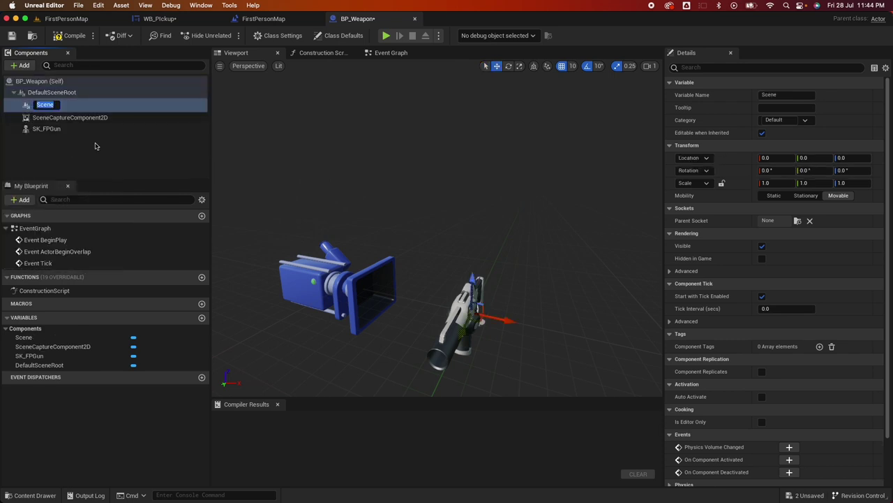
{"action": "left_click", "coordinate": [96, 146]}
{"action": "left_click", "coordinate": [47, 127]}
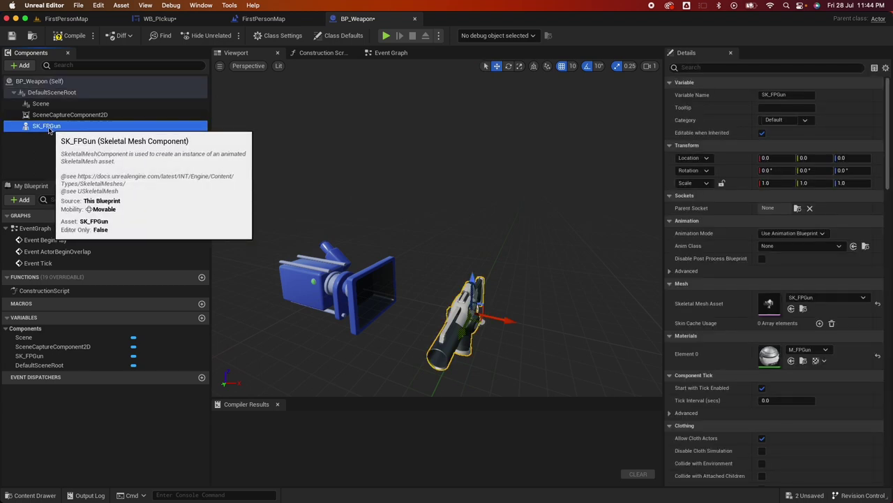
{"action": "left_click_drag", "start_coordinate": [50, 129], "coordinate": [45, 110]}
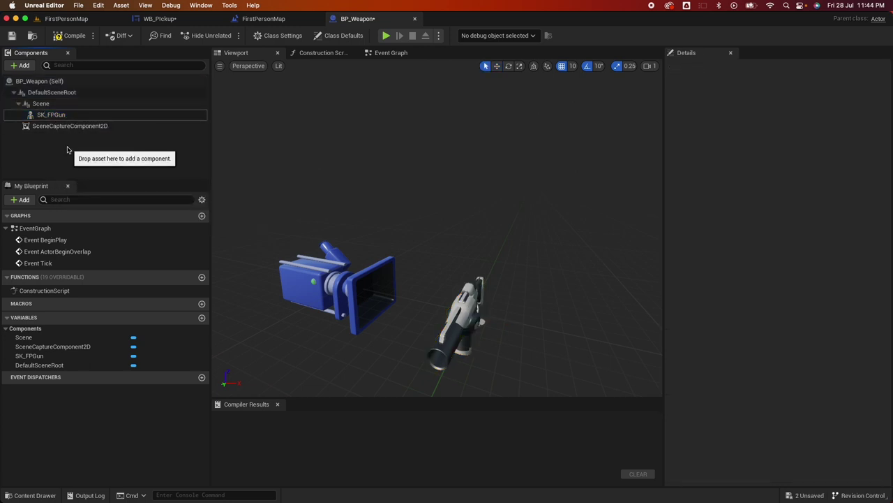
{"action": "left_click", "coordinate": [338, 280]}
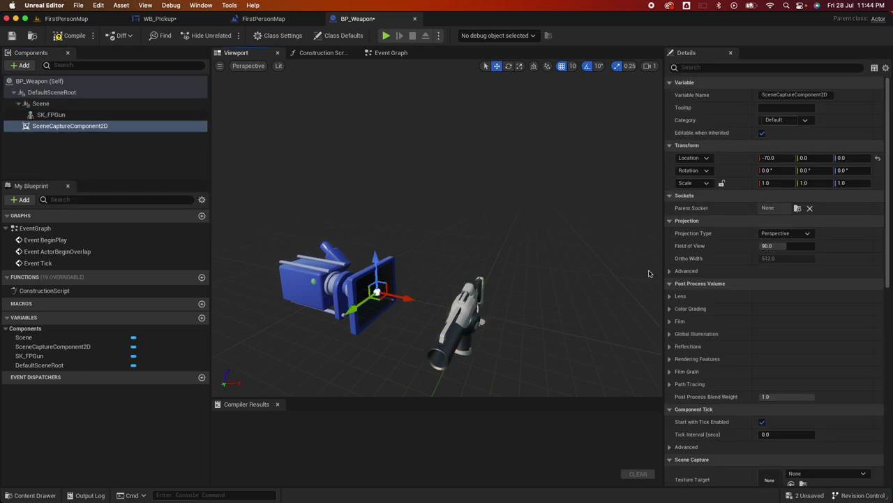
Bring up the SceneCaptureComponent2D's Texture Target choices in the Details panel.
{"action": "scroll", "coordinate": [807, 296], "scroll_direction": "down", "scroll_amount": 5}
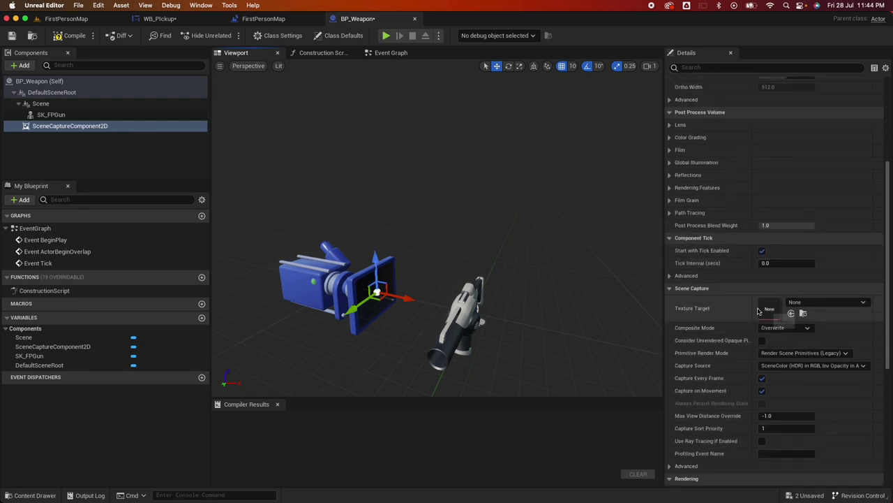
{"action": "left_click", "coordinate": [841, 304]}
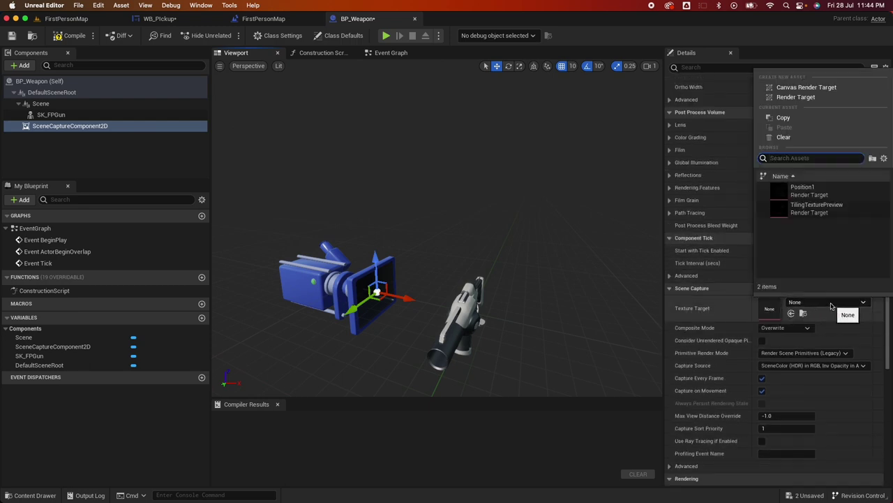
Create render target TextureRenderTarget2D_Weapon in the UI folder as the capture's Texture Target.
{"action": "left_click", "coordinate": [794, 97]}
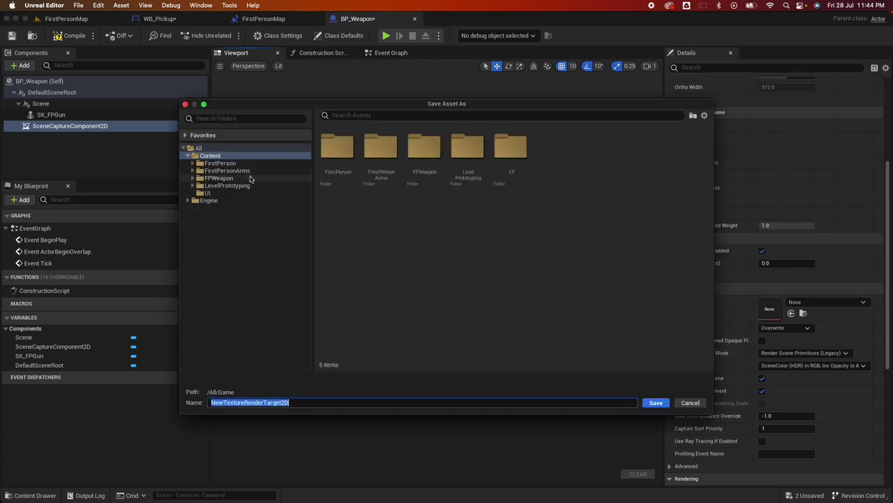
{"action": "left_click", "coordinate": [206, 194]}
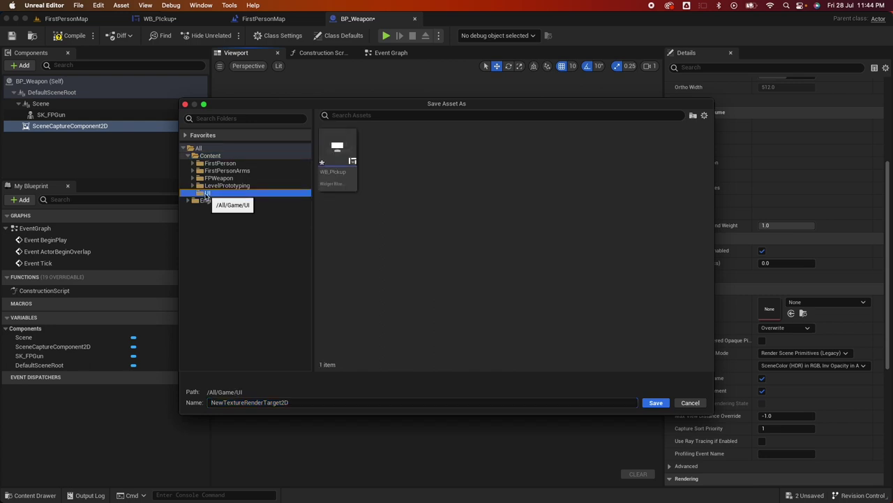
{"action": "left_click", "coordinate": [340, 402]}
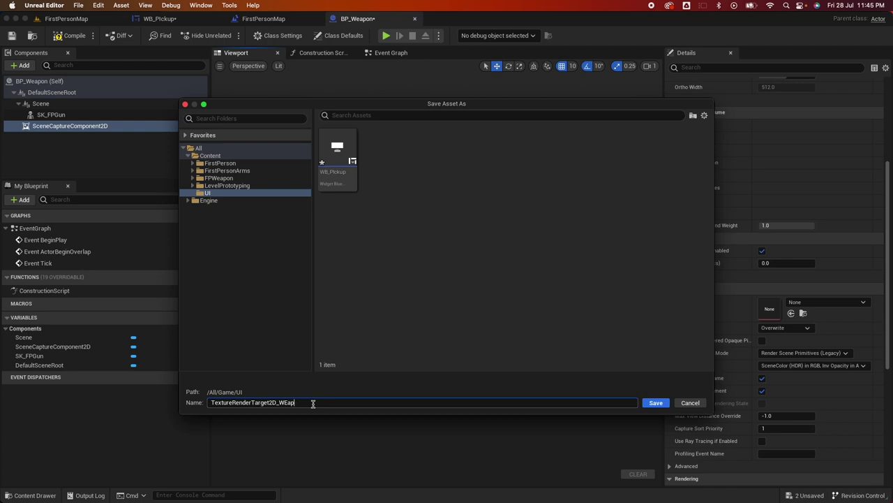
{"action": "type", "text": "ea["}
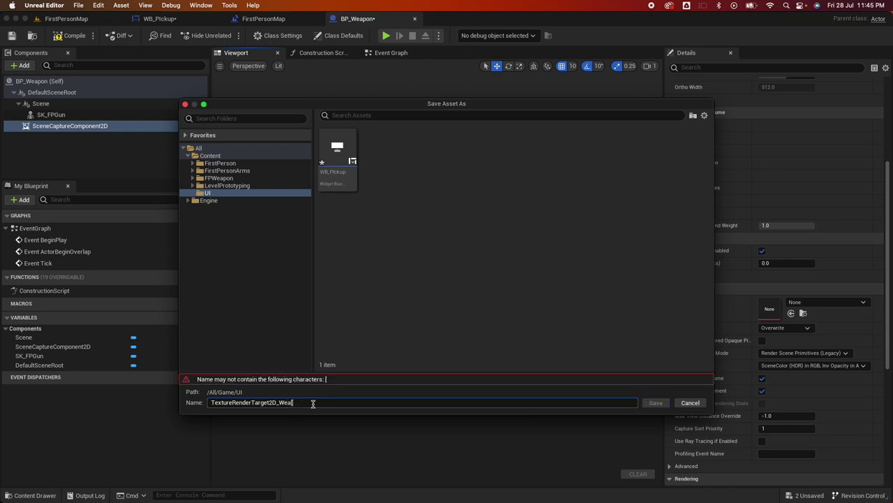
{"action": "key", "text": "BackSpace"}
{"action": "type", "text": "pon"}
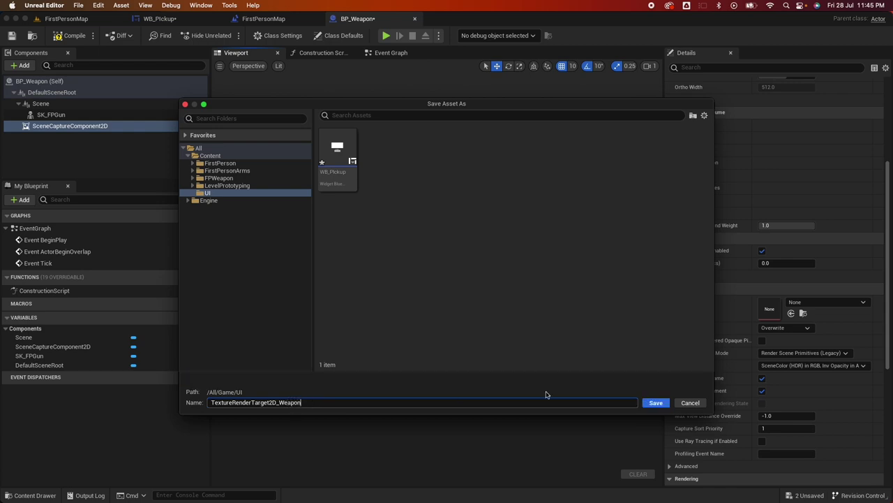
{"action": "left_click", "coordinate": [656, 403]}
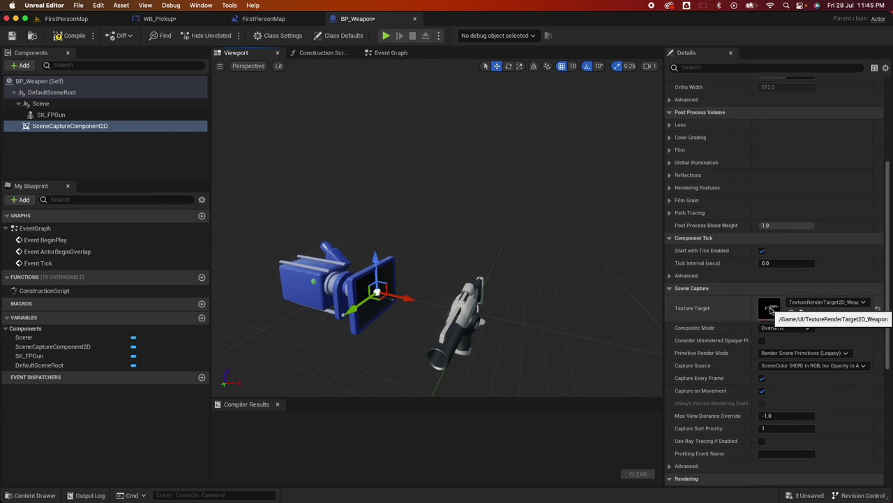
{"action": "double_click", "coordinate": [769, 308]}
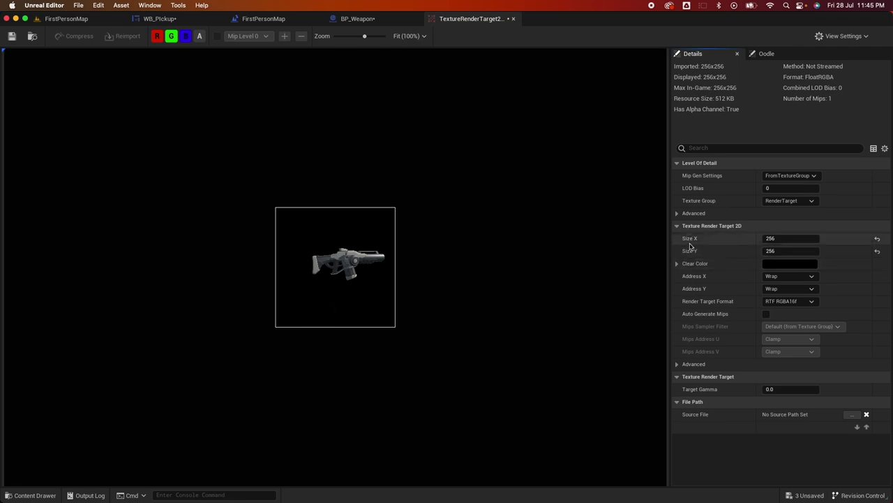
Resize TextureRenderTarget2D_Weapon to 600 x 300 and save it.
{"action": "left_click", "coordinate": [781, 238]}
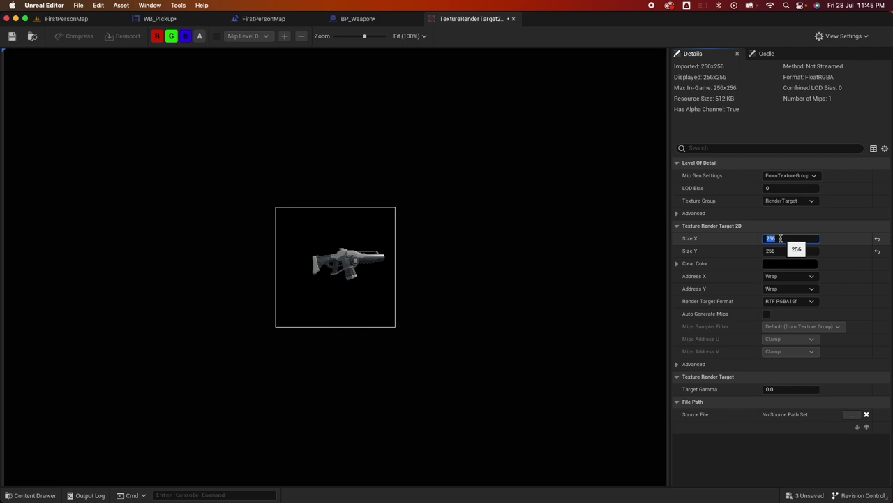
{"action": "key", "text": "Tab"}
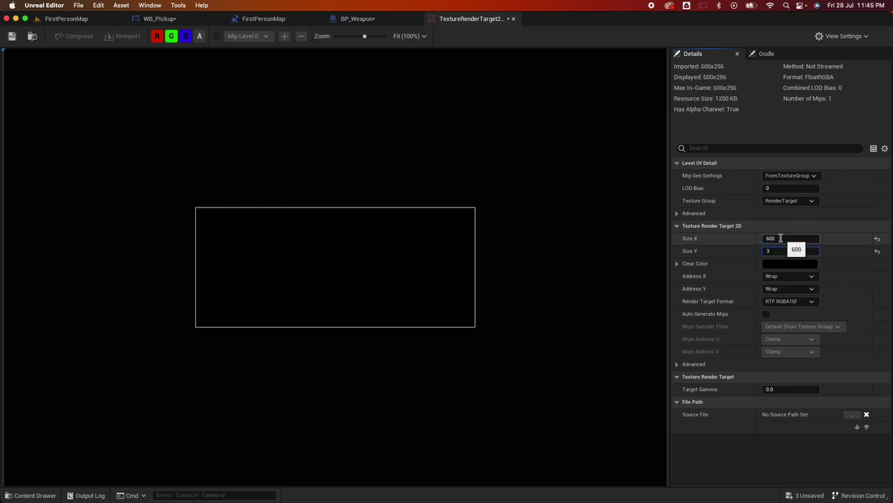
{"action": "key", "text": "Return"}
{"action": "left_click", "coordinate": [12, 36]}
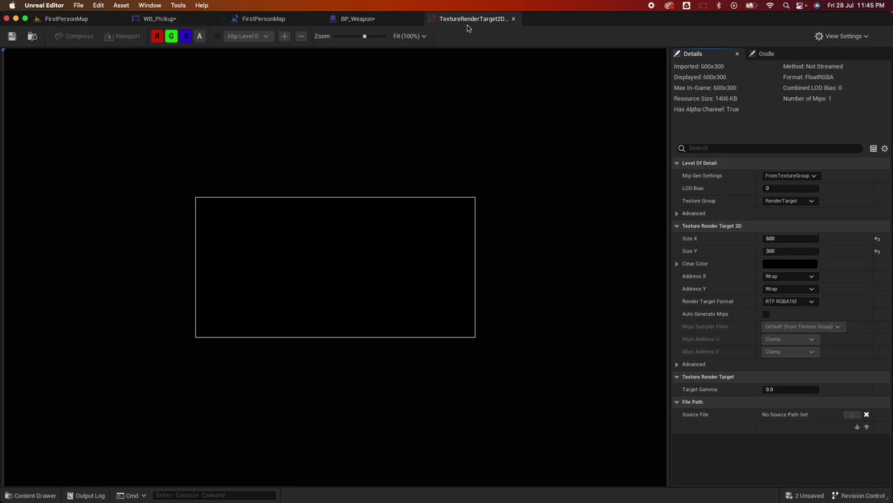
{"action": "left_click", "coordinate": [370, 21]}
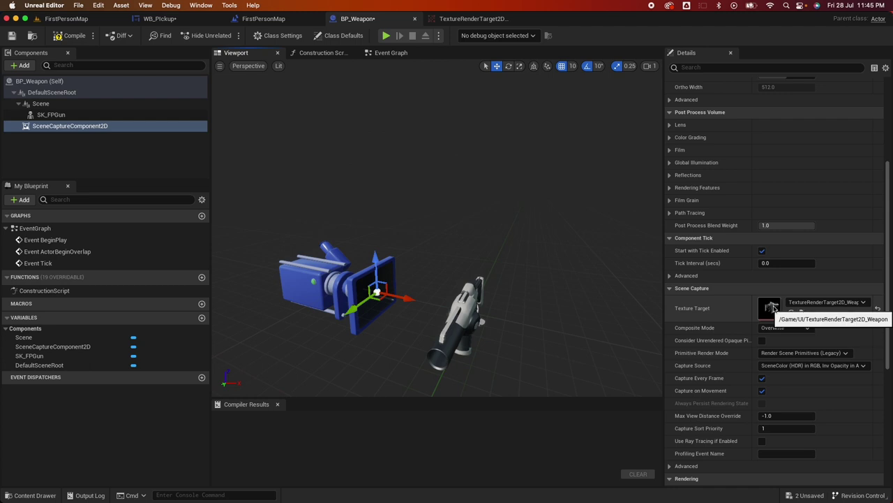
Check the render target, raise SK_FPGun in the viewport, and compile BP_Weapon.
{"action": "double_click", "coordinate": [771, 307]}
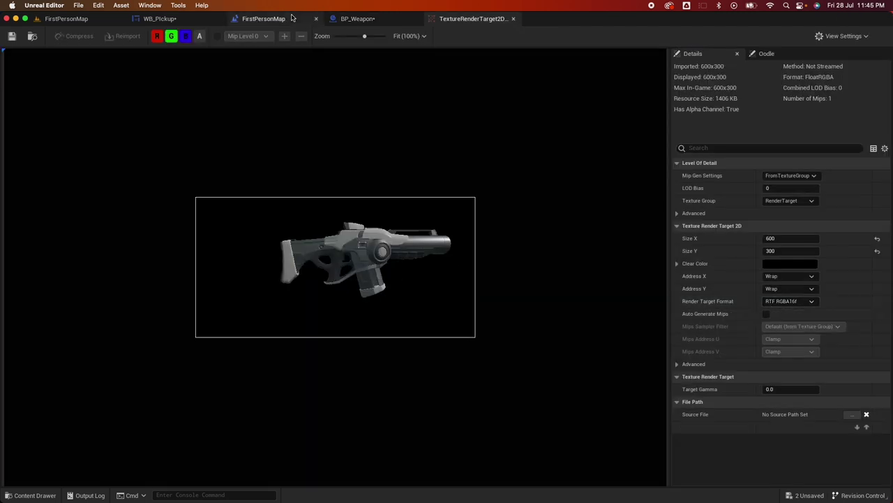
{"action": "left_click", "coordinate": [383, 19]}
{"action": "left_click", "coordinate": [464, 346]}
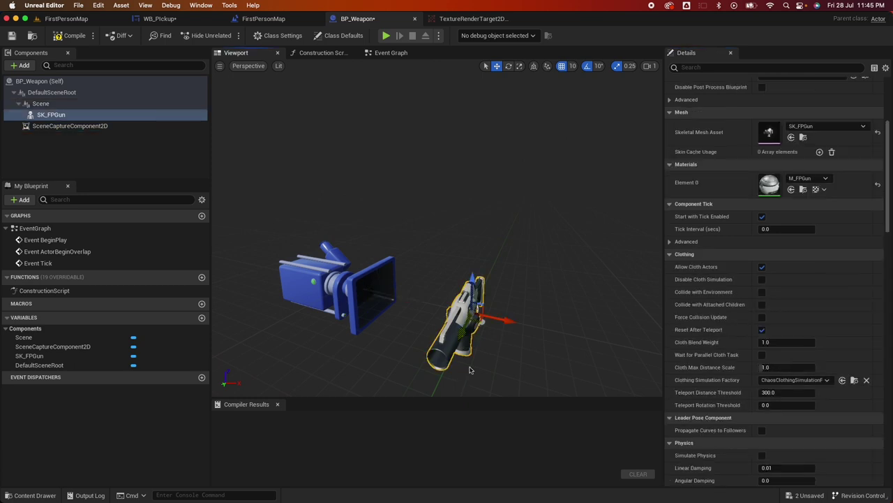
{"action": "left_click_drag", "start_coordinate": [467, 330], "coordinate": [472, 329]}
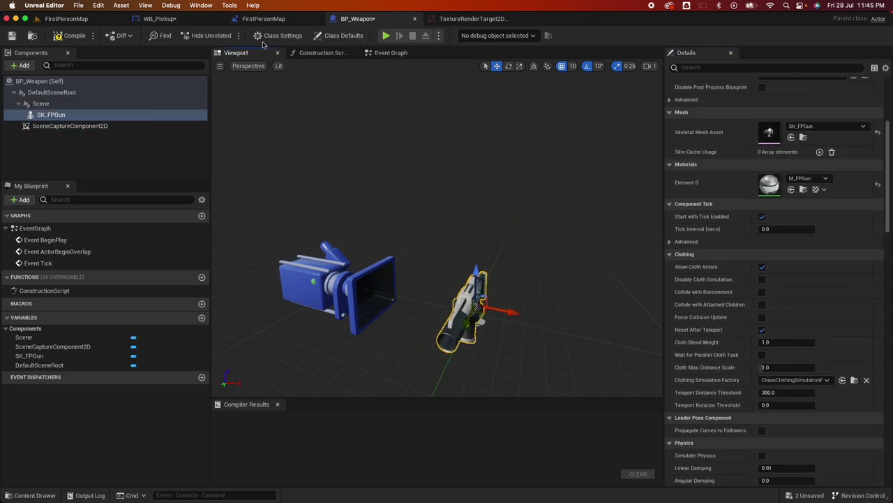
{"action": "left_click", "coordinate": [70, 35]}
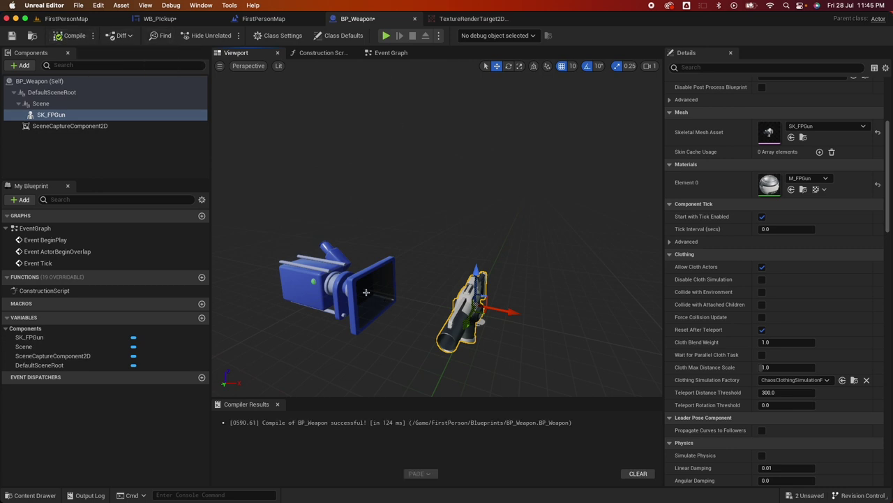
Raise the SceneCaptureComponent2D and verify the gun fills the render target preview.
{"action": "left_click", "coordinate": [356, 286]}
{"action": "double_click", "coordinate": [770, 310]}
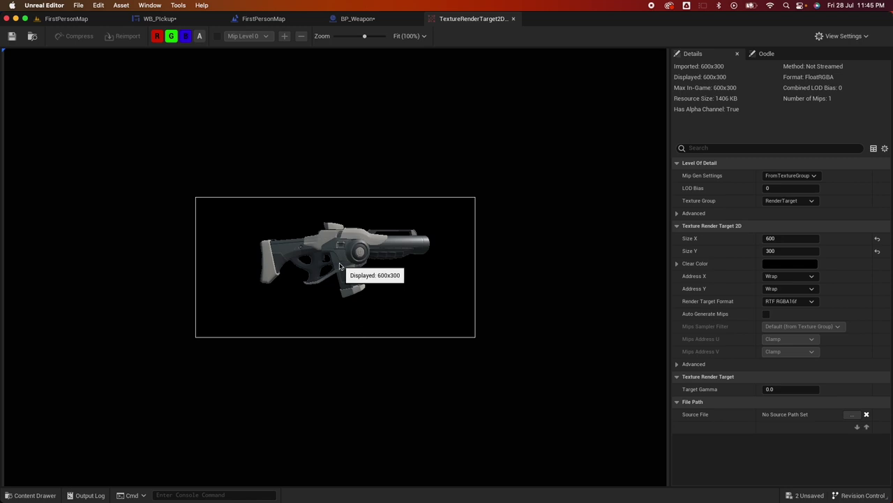
{"action": "left_click", "coordinate": [369, 20]}
{"action": "left_click_drag", "start_coordinate": [374, 263], "coordinate": [375, 248]}
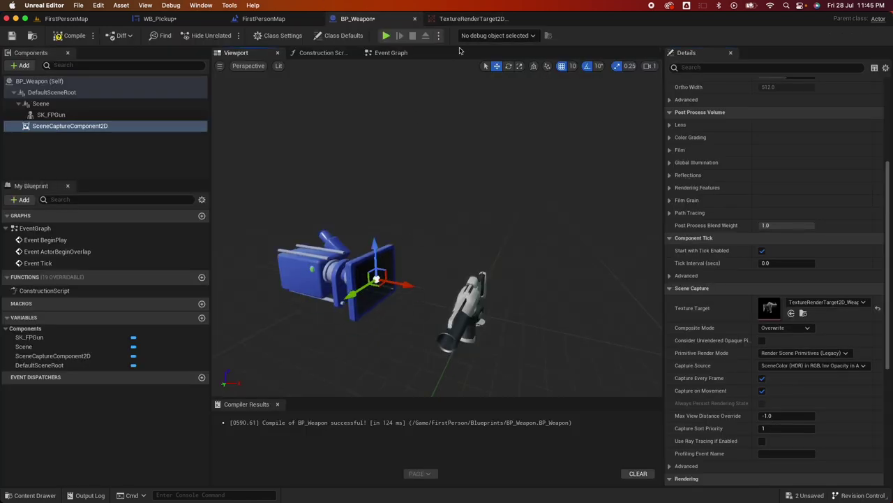
{"action": "double_click", "coordinate": [769, 308]}
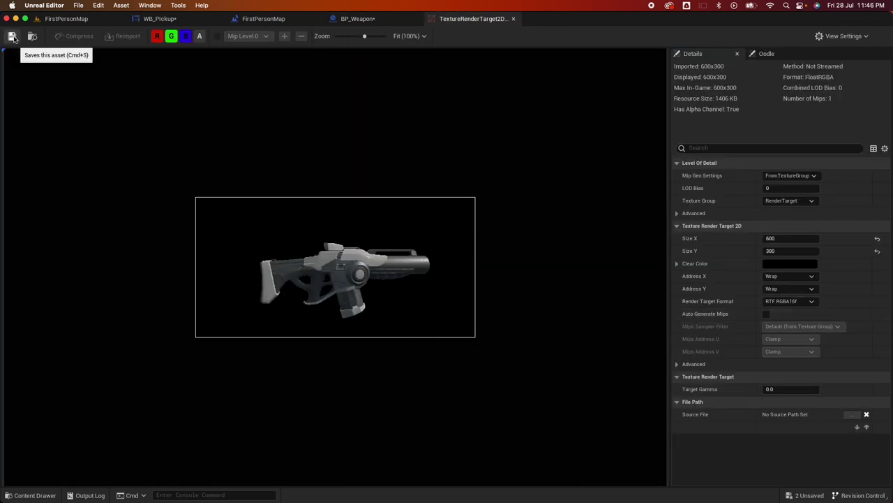
{"action": "left_click", "coordinate": [356, 19]}
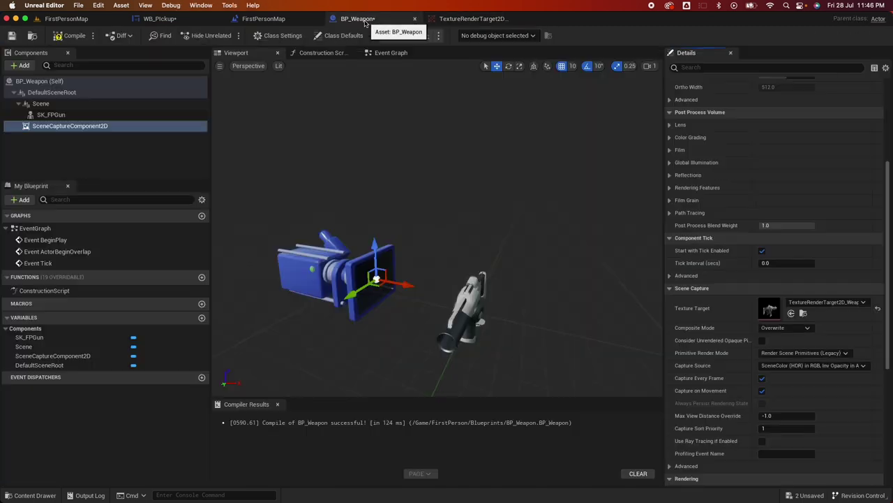
Create material TextureRenderTarget2D_Weapon_Mat from the render target in Content/UI.
{"action": "left_click", "coordinate": [39, 495]}
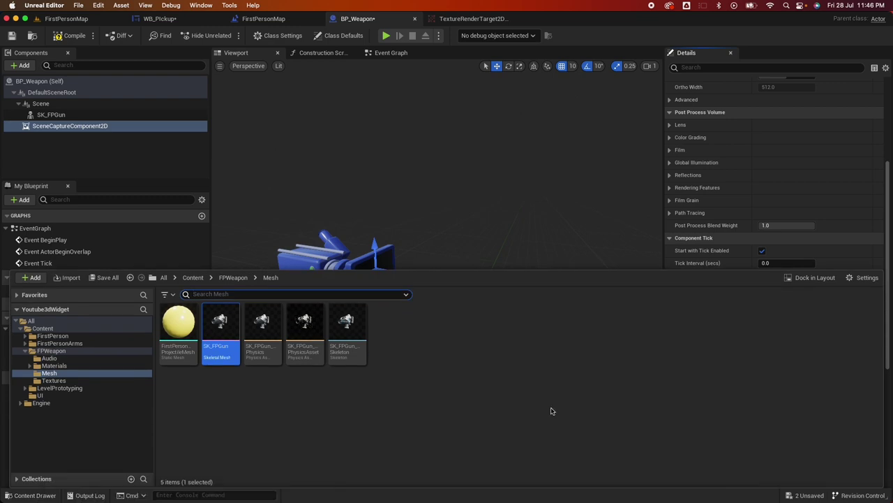
{"action": "left_click", "coordinate": [39, 396]}
{"action": "left_click", "coordinate": [417, 393]}
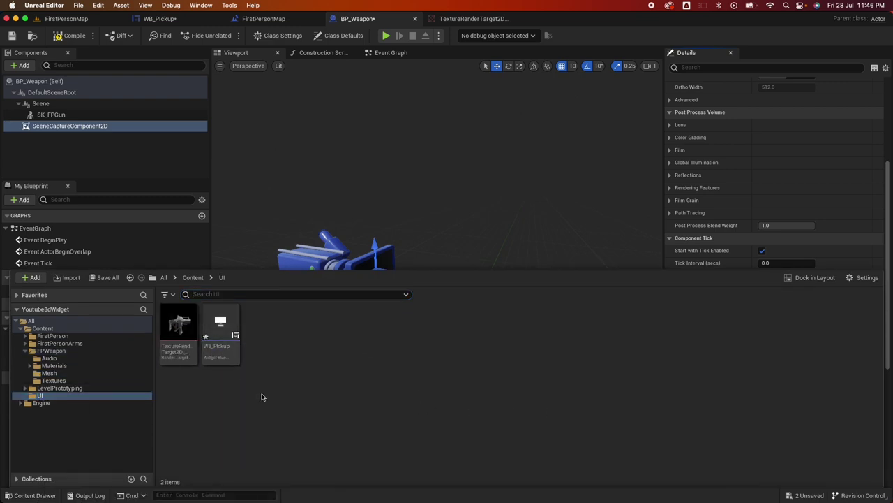
{"action": "mouse_move", "coordinate": [175, 358]}
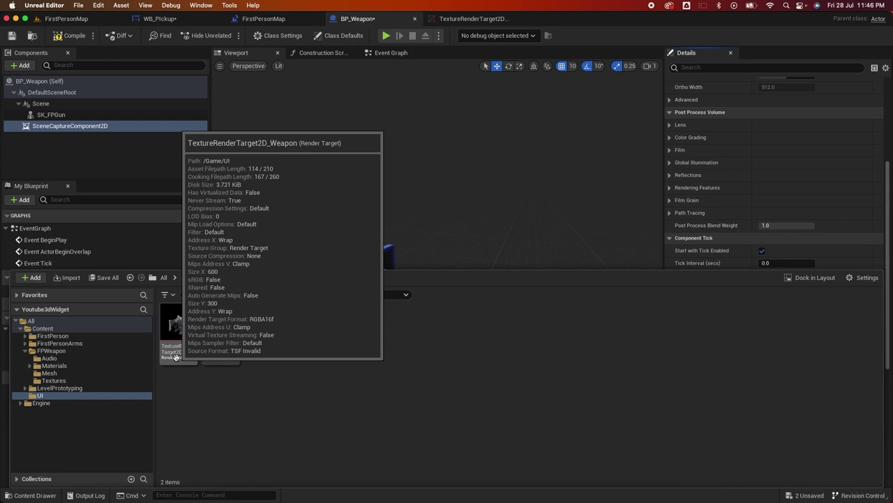
{"action": "right_click", "coordinate": [176, 332]}
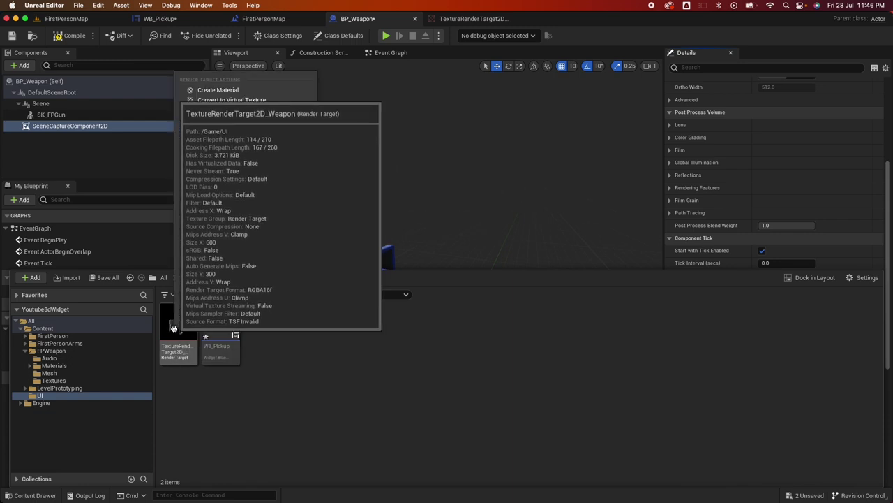
{"action": "left_click", "coordinate": [233, 91]}
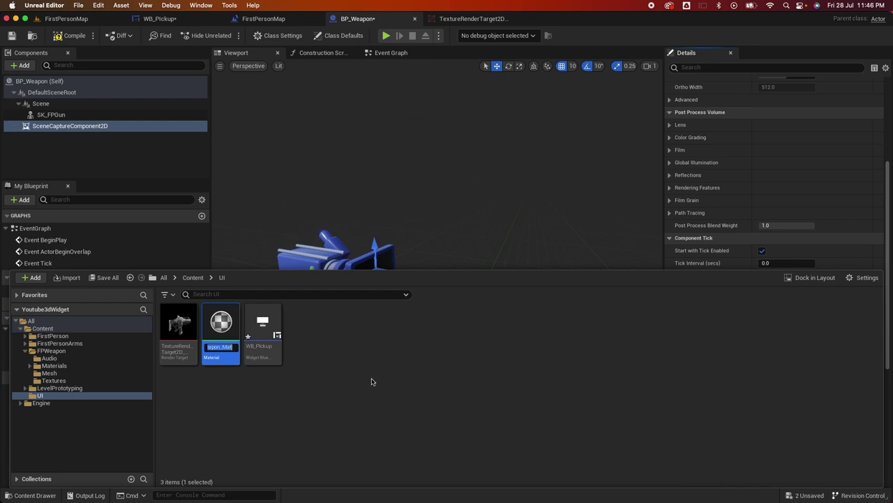
{"action": "key", "text": "Return"}
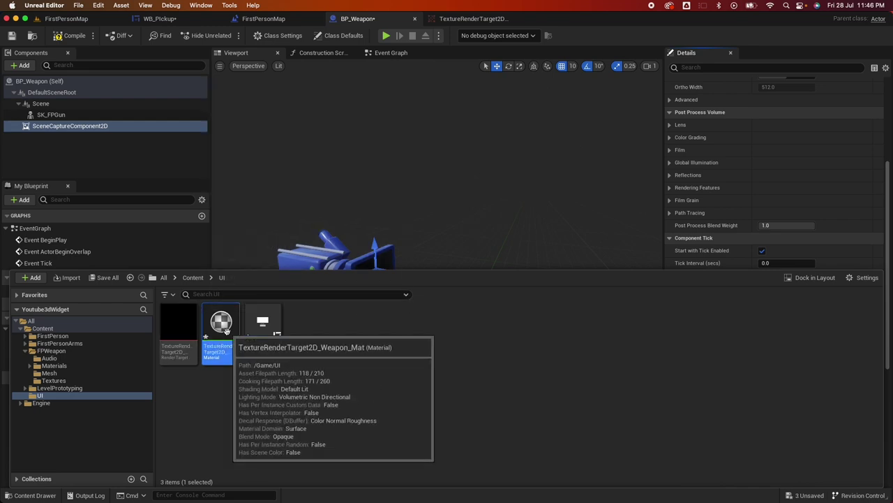
{"action": "double_click", "coordinate": [223, 327]}
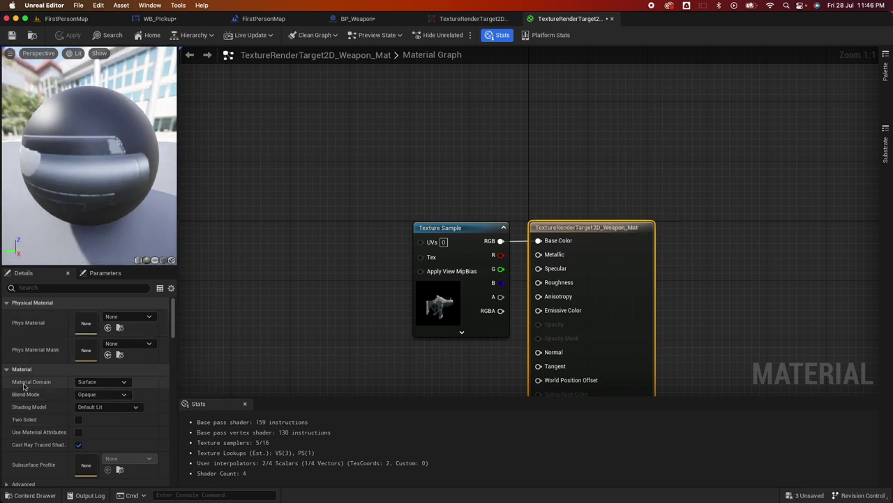
Set the material domain to User Interface, reposition the Texture Sample node, and save.
{"action": "left_click", "coordinate": [99, 384]}
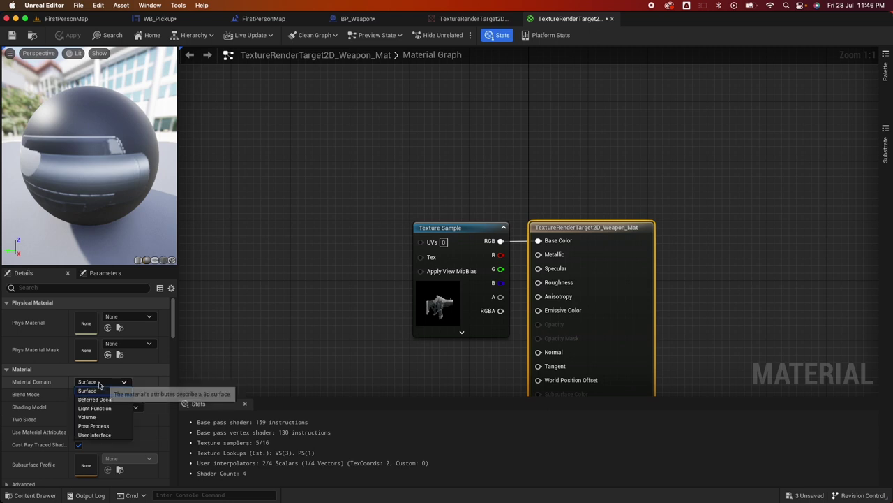
{"action": "left_click", "coordinate": [98, 434]}
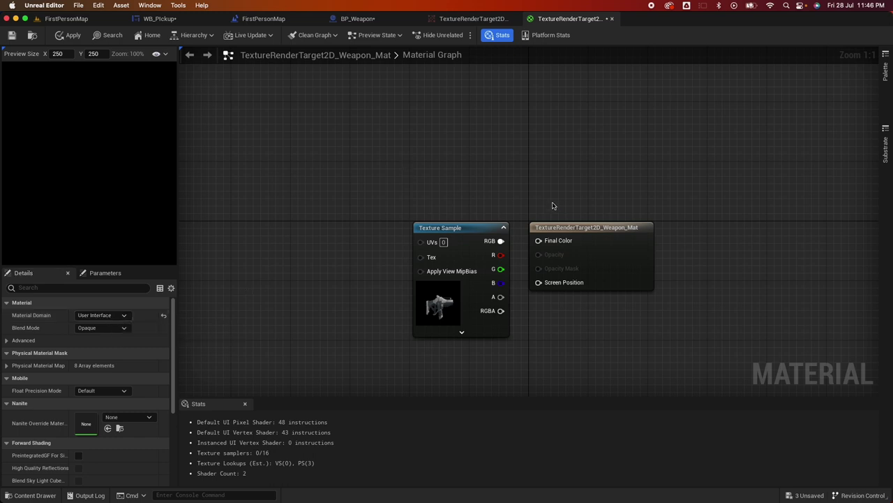
{"action": "left_click_drag", "start_coordinate": [478, 224], "coordinate": [538, 241]}
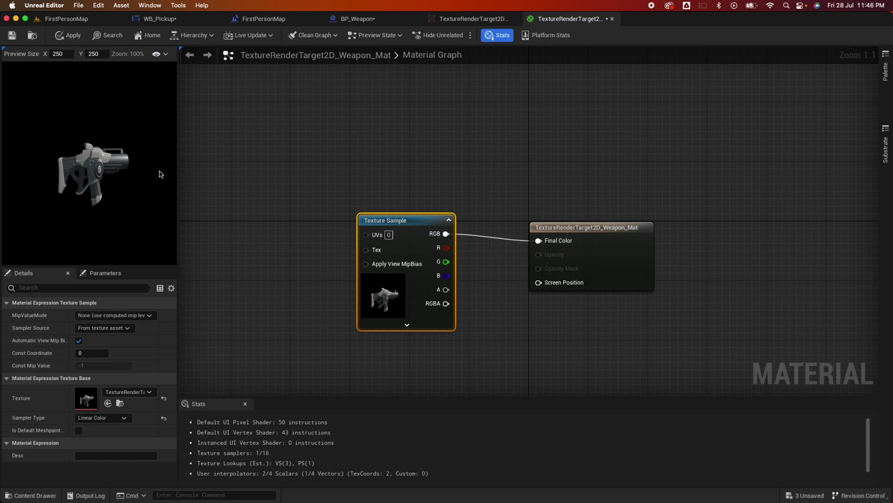
{"action": "left_click", "coordinate": [12, 36]}
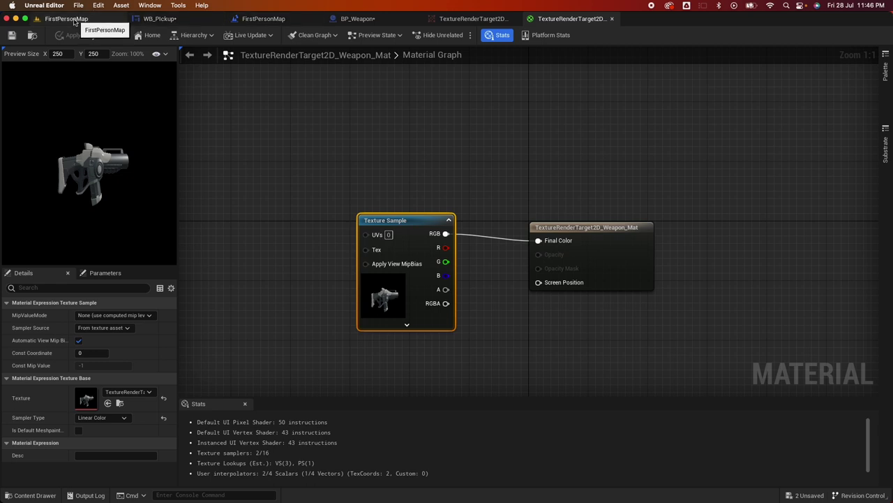
Set WB_Pickup's Image_0 brush to TextureRenderTarget2D_Weapon_Mat and compile the widget.
{"action": "left_click", "coordinate": [160, 20]}
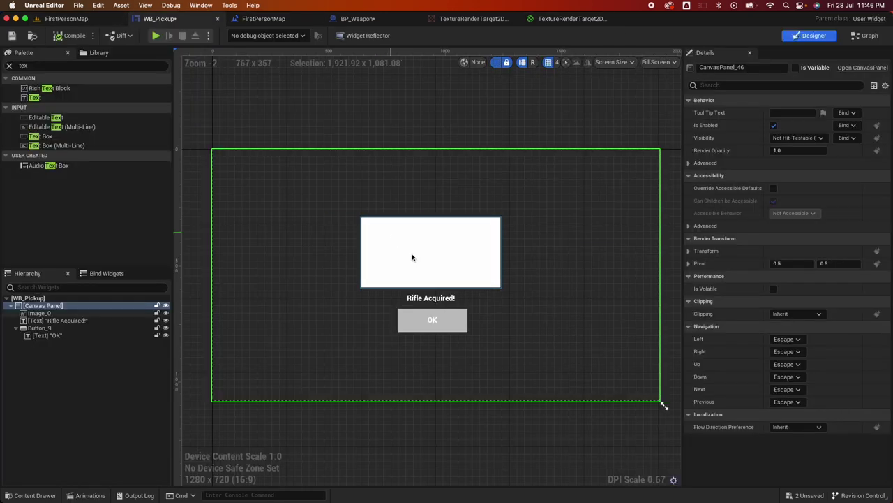
{"action": "left_click", "coordinate": [445, 253]}
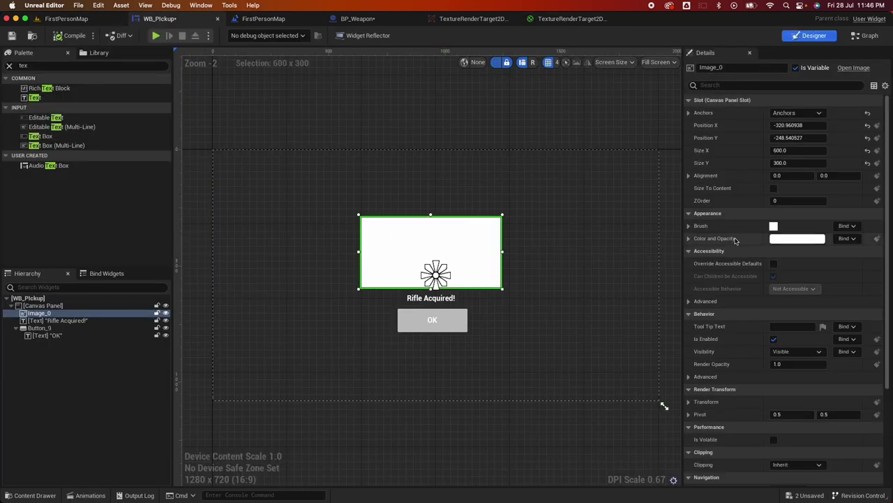
{"action": "left_click", "coordinate": [689, 226]}
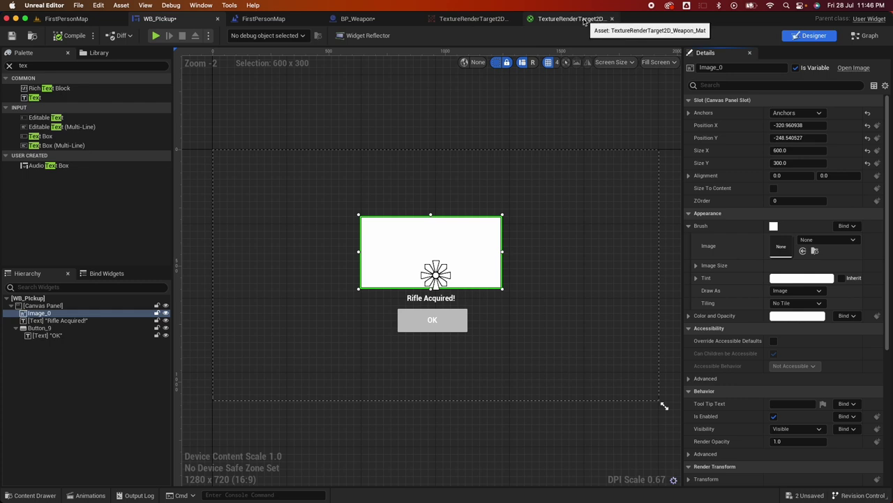
{"action": "left_click", "coordinate": [813, 240]}
{"action": "type", "text": "textu"}
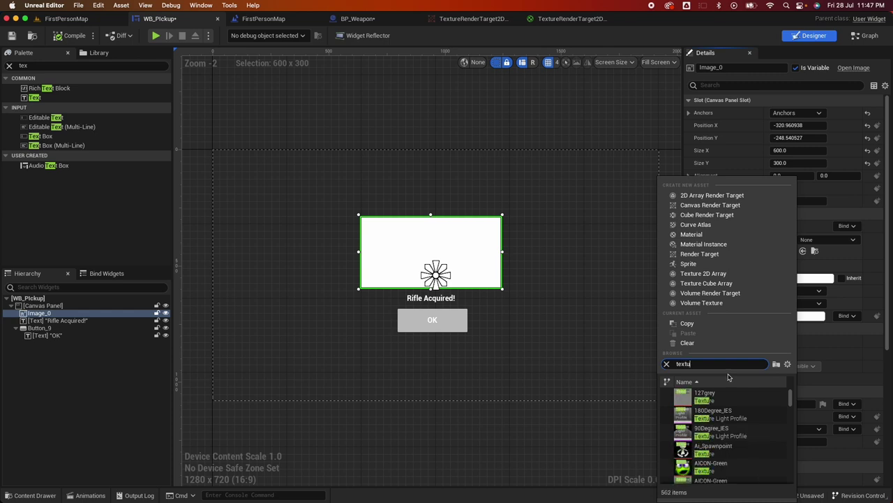
{"action": "type", "text": "rere"}
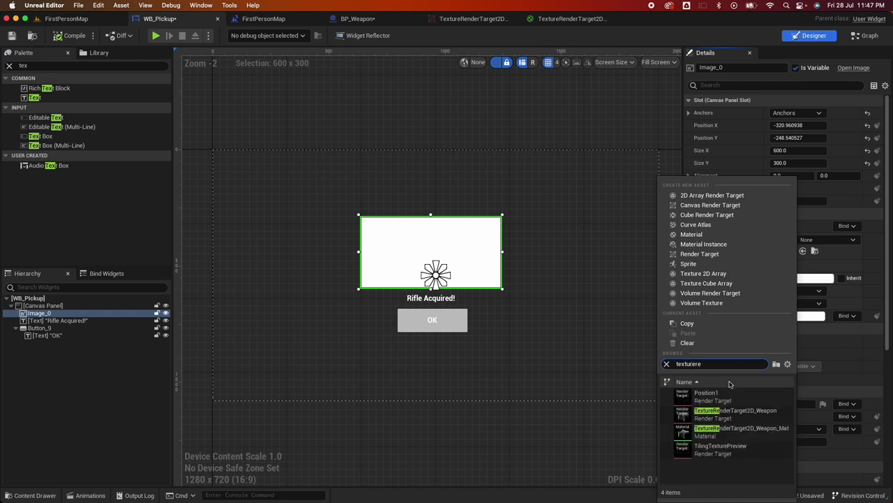
{"action": "left_click", "coordinate": [712, 434]}
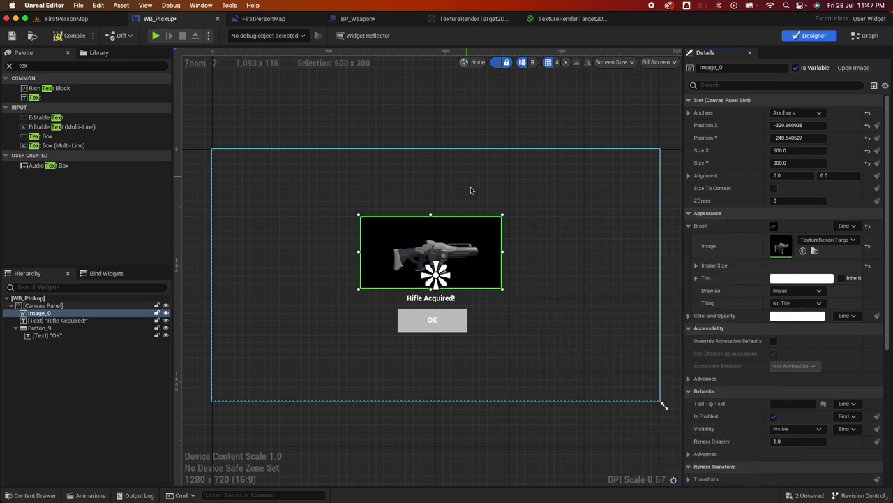
{"action": "left_click", "coordinate": [470, 190]}
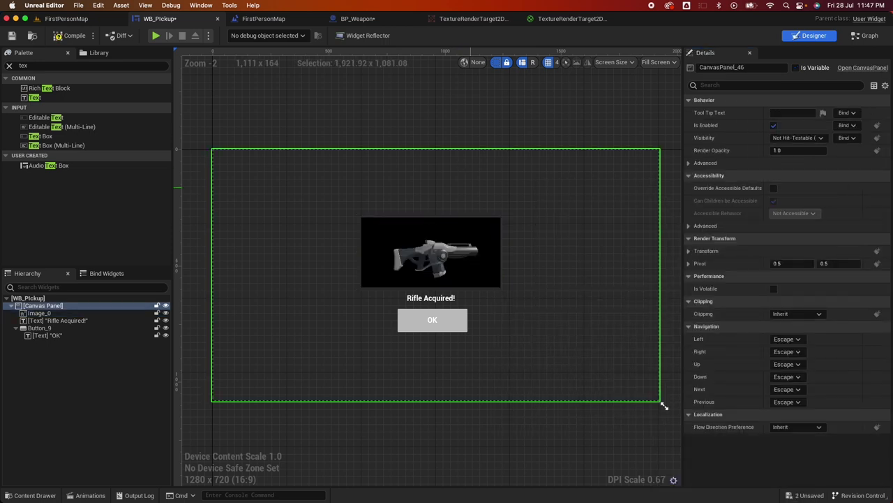
{"action": "left_click", "coordinate": [62, 37]}
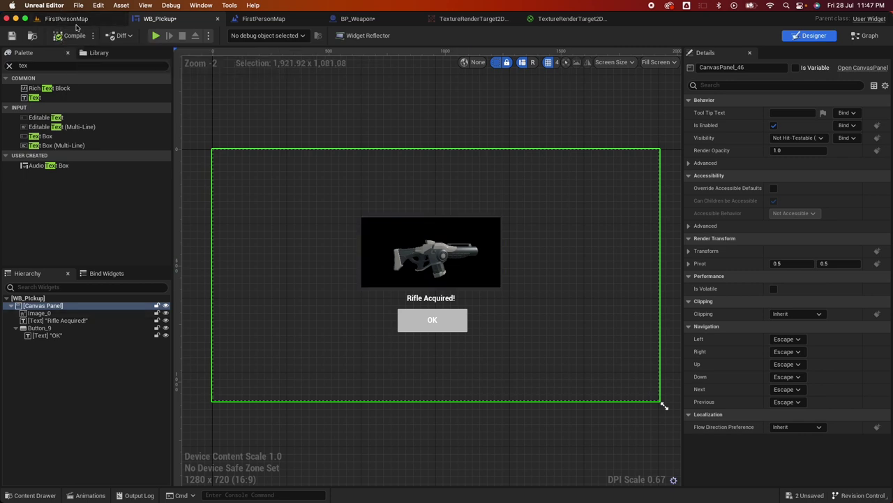
{"action": "left_click", "coordinate": [67, 20]}
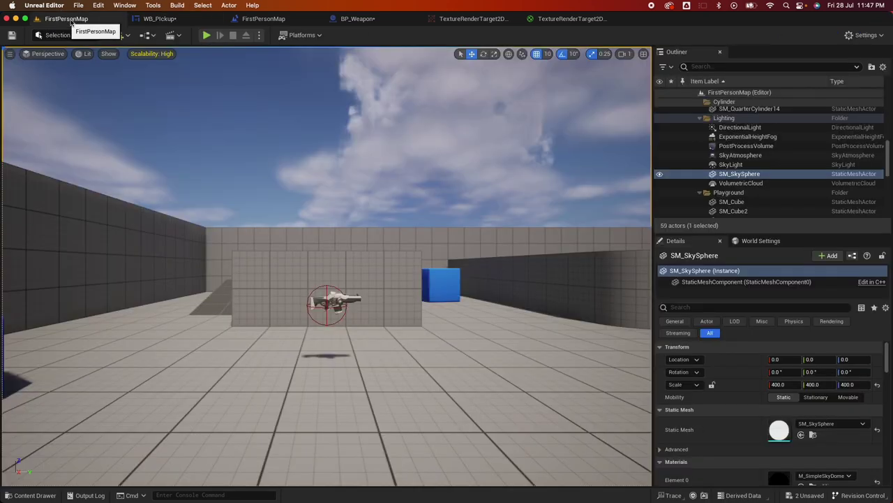
Play-test FirstPersonMap to check the rifle image in the popup, then stop.
{"action": "left_click", "coordinate": [206, 35]}
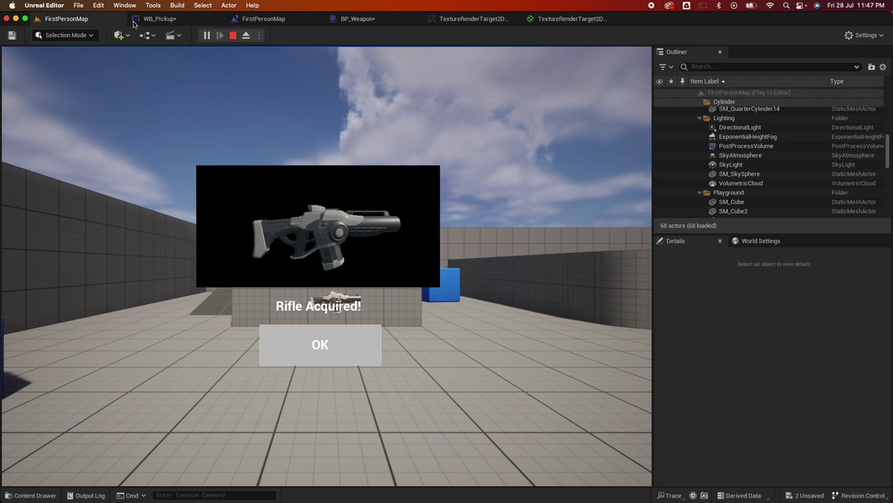
{"action": "key", "text": "Escape"}
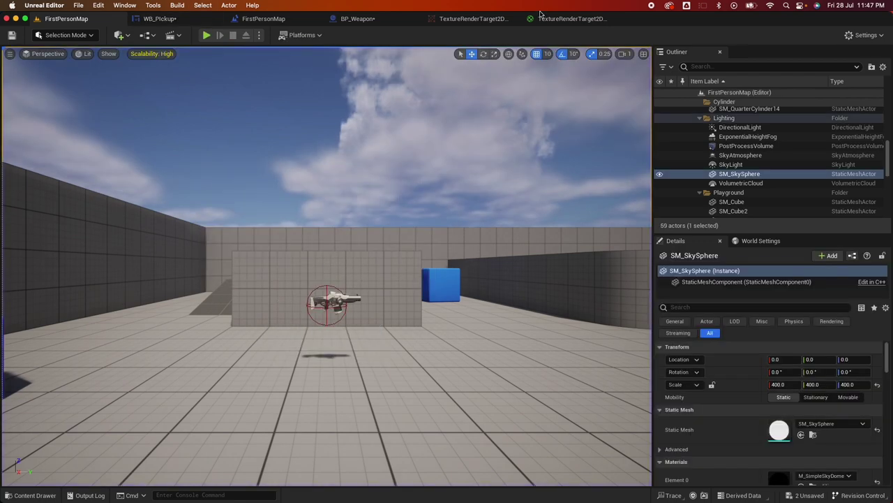
{"action": "left_click", "coordinate": [354, 19]}
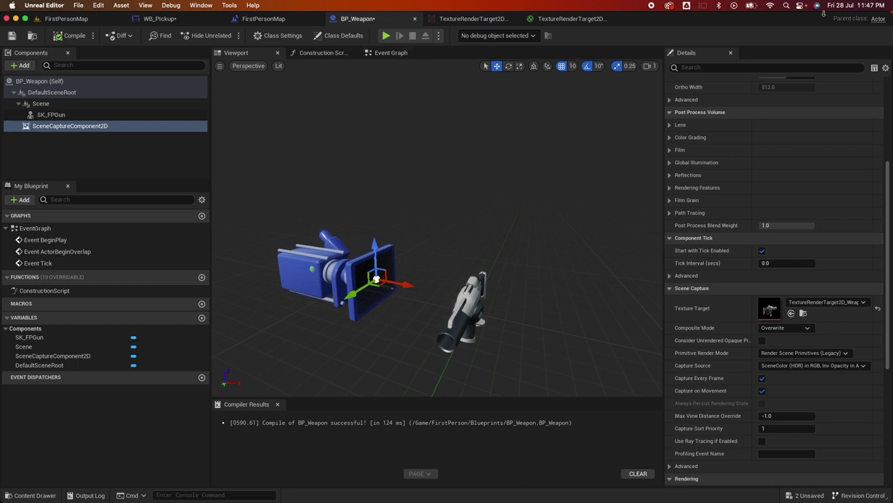
Set the weapon material's Blend Mode to Translucent.
{"action": "left_click", "coordinate": [601, 19]}
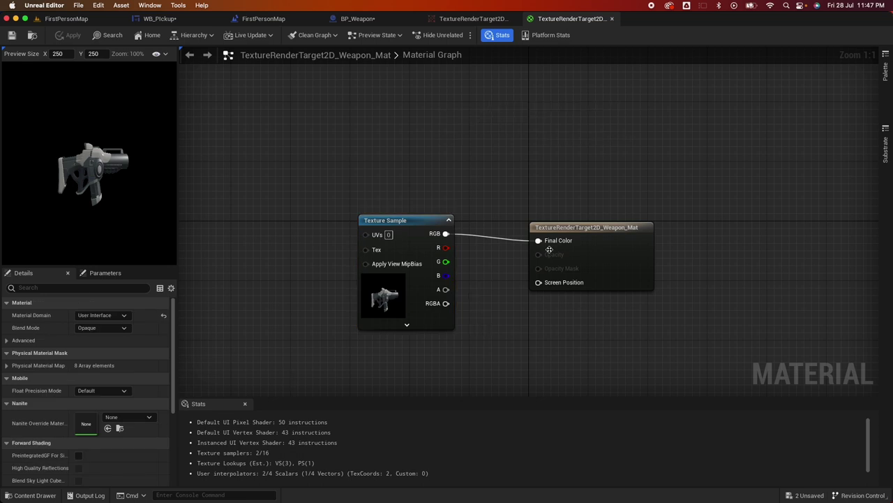
{"action": "left_click", "coordinate": [538, 225]}
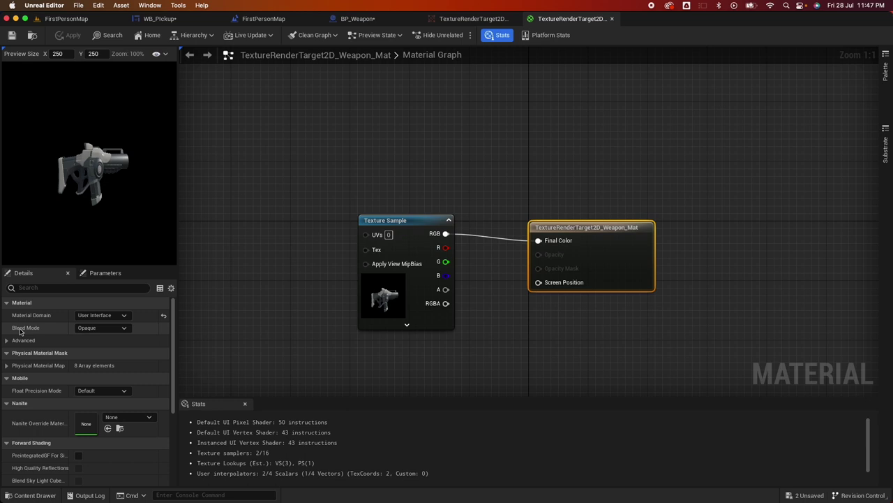
{"action": "left_click", "coordinate": [91, 328]}
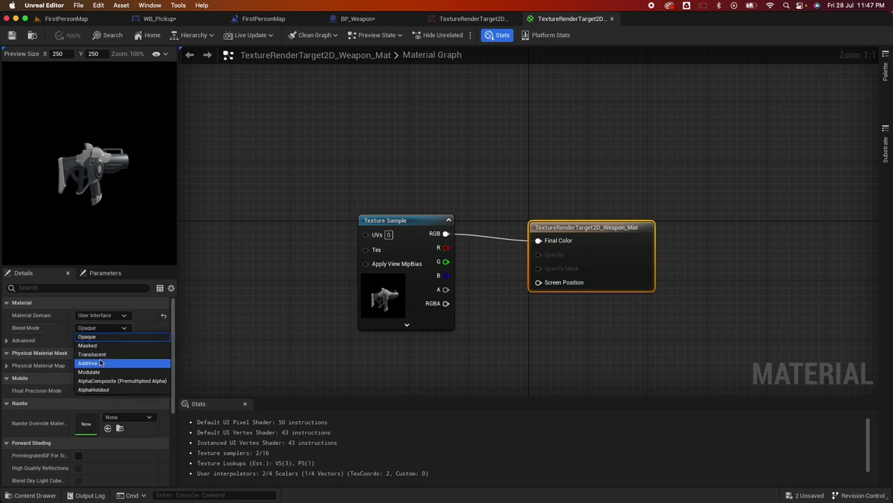
{"action": "left_click", "coordinate": [102, 355]}
{"action": "left_click_drag", "start_coordinate": [598, 229], "coordinate": [621, 215]}
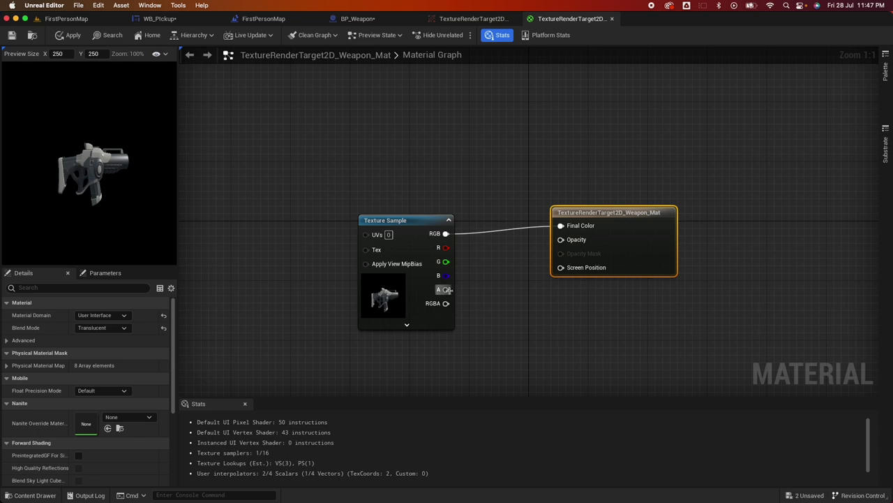
Route the Texture Sample's alpha through a OneMinus node into Opacity and save.
{"action": "left_click_drag", "start_coordinate": [446, 289], "coordinate": [481, 310]}
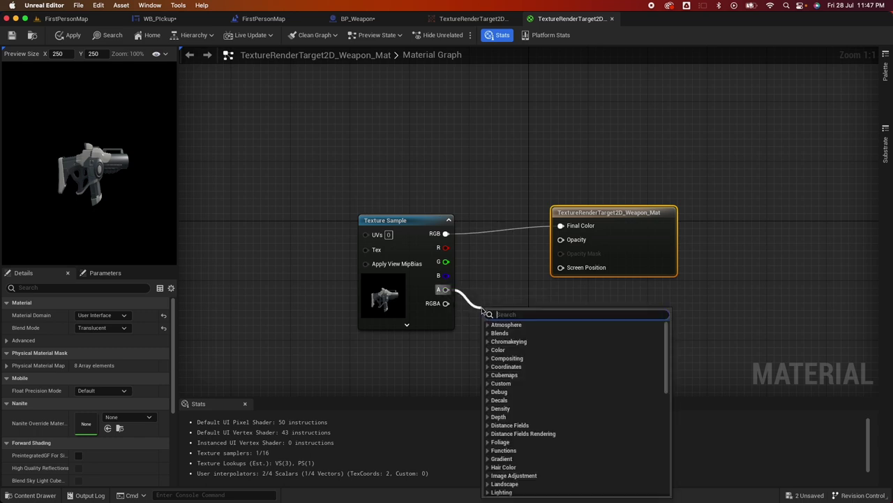
{"action": "type", "text": "1-"}
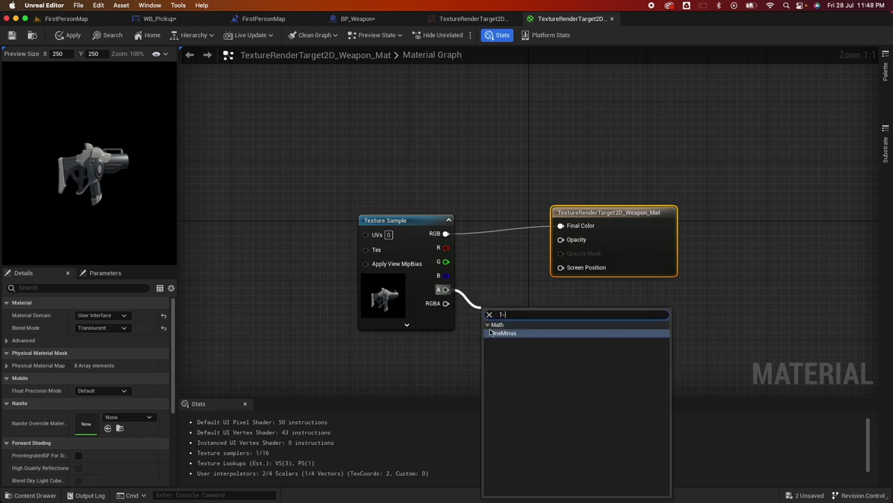
{"action": "left_click", "coordinate": [513, 333]}
{"action": "left_click_drag", "start_coordinate": [507, 327], "coordinate": [560, 239]}
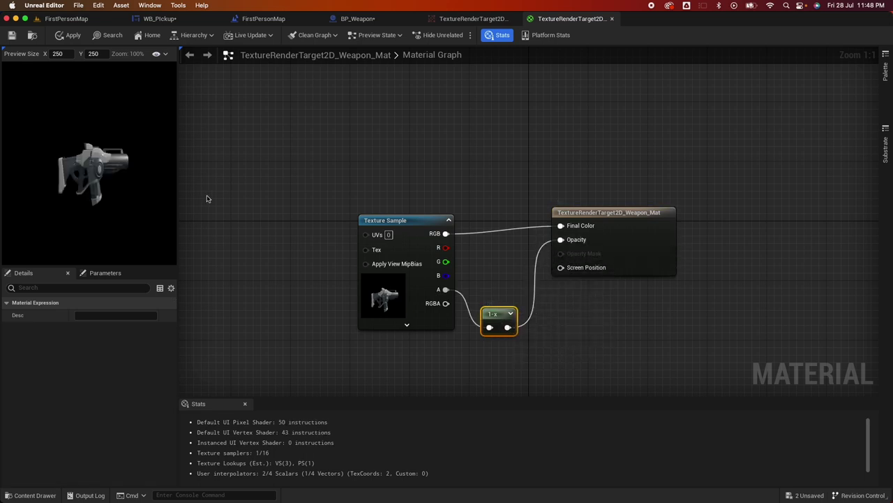
{"action": "left_click", "coordinate": [13, 37]}
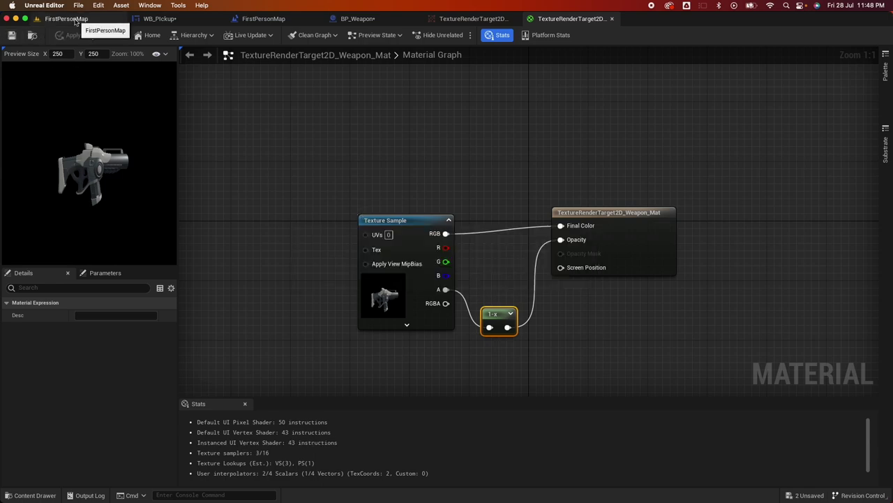
{"action": "left_click", "coordinate": [70, 19]}
Play the level to confirm the popup's rifle image has no black background, then return to BP_Weapon.
{"action": "left_click", "coordinate": [207, 35]}
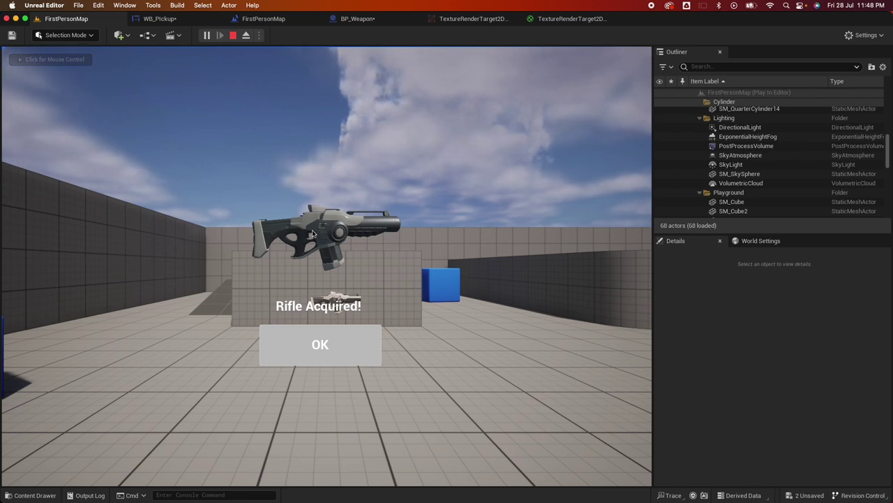
{"action": "key", "text": "Escape"}
{"action": "left_click", "coordinate": [531, 123]}
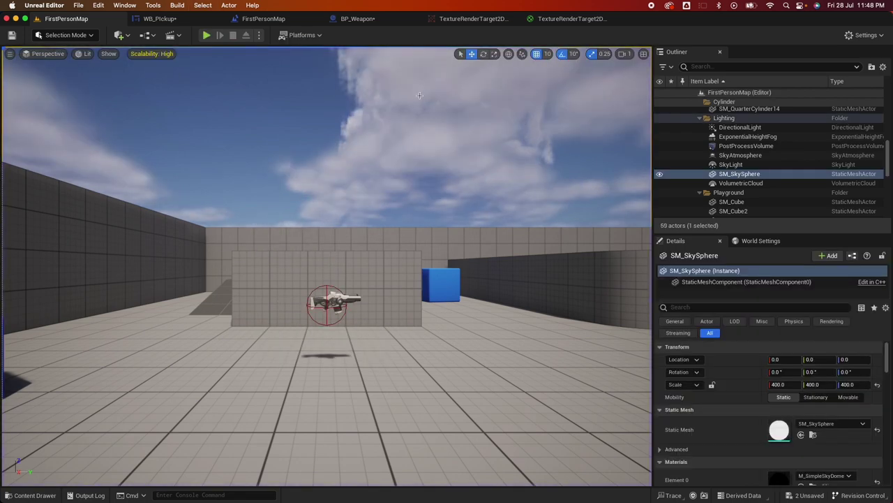
{"action": "left_click", "coordinate": [377, 19]}
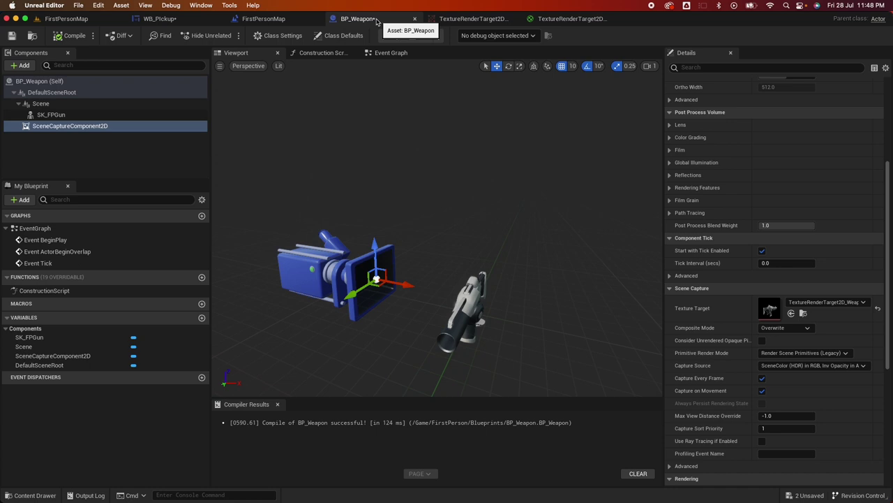
In BP_Weapon's Event Graph, connect Add Local Rotation (Scene) to Event Tick's exec pin.
{"action": "left_click", "coordinate": [395, 55]}
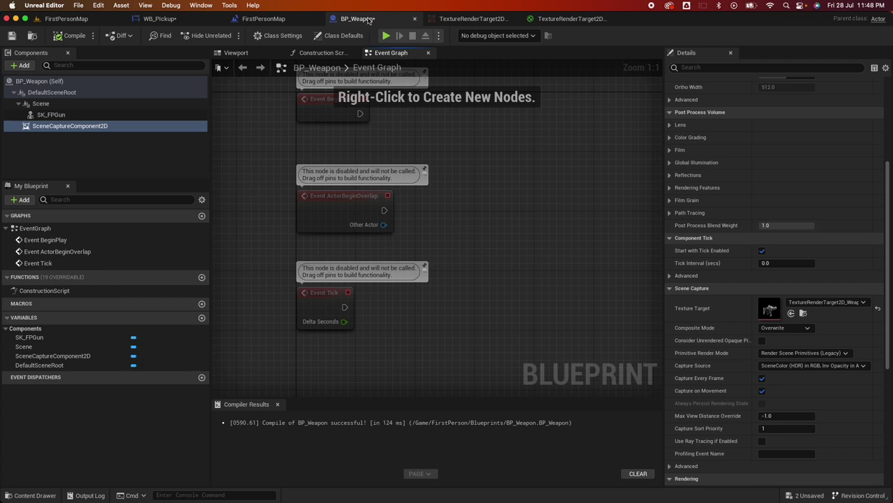
{"action": "left_click", "coordinate": [66, 19]}
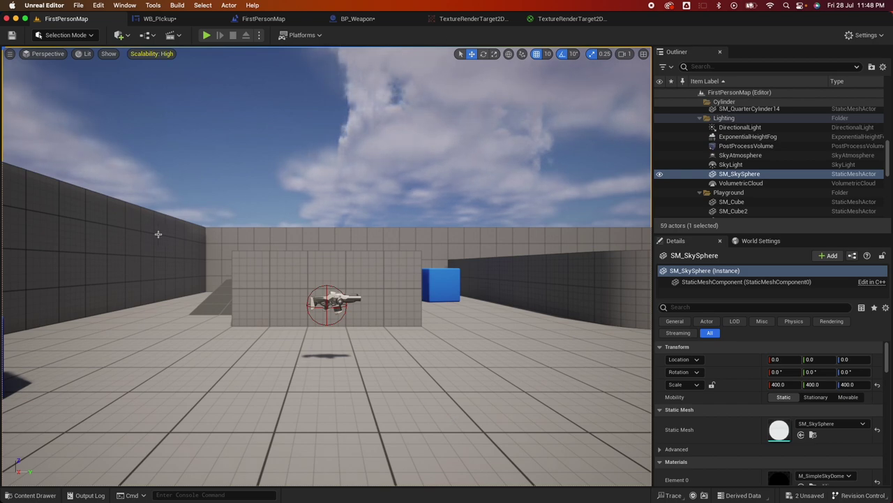
{"action": "left_click", "coordinate": [357, 19]}
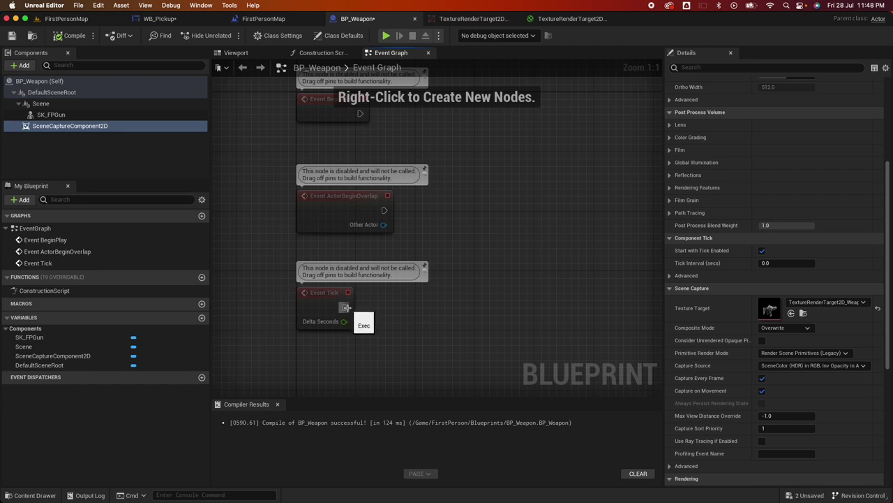
{"action": "left_click_drag", "start_coordinate": [343, 307], "coordinate": [386, 309]}
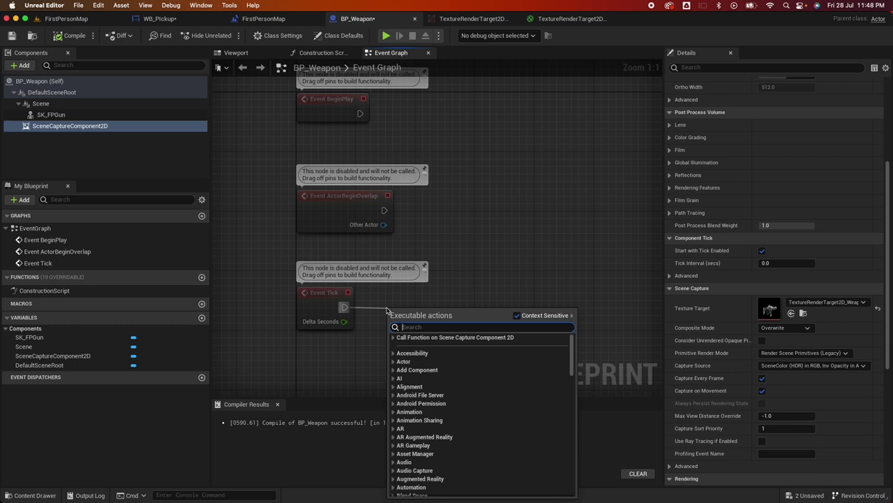
{"action": "type", "text": "add local ro"}
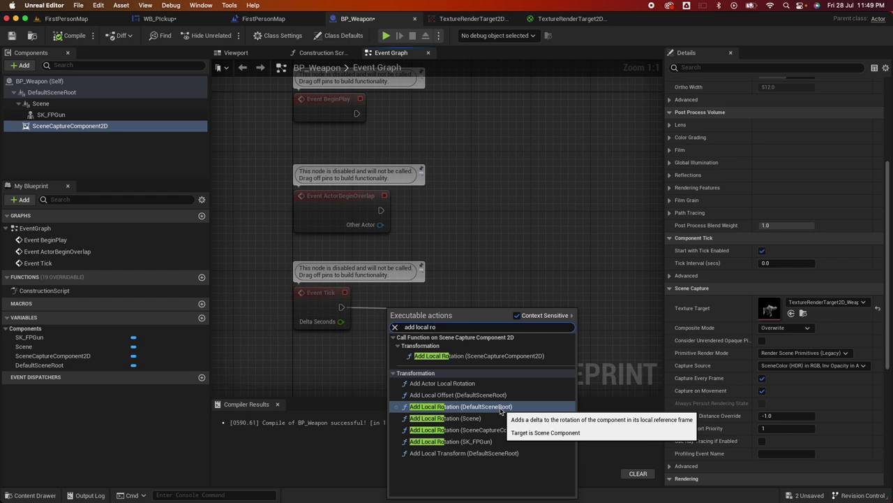
{"action": "left_click", "coordinate": [471, 419]}
Arrange the Add Local Rotation and Scene getter nodes and add a Multiply node fed by Delta Seconds.
{"action": "left_click_drag", "start_coordinate": [421, 300], "coordinate": [480, 271]}
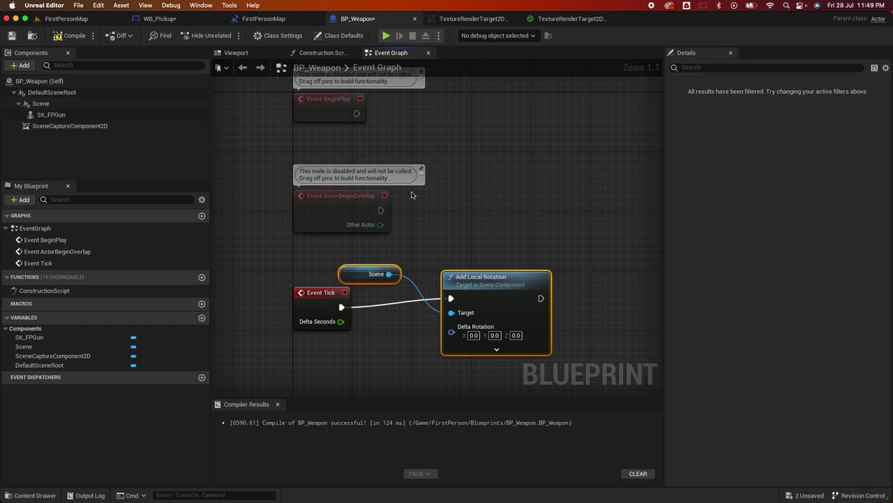
{"action": "left_click", "coordinate": [442, 251]}
{"action": "left_click_drag", "start_coordinate": [382, 272], "coordinate": [375, 340]}
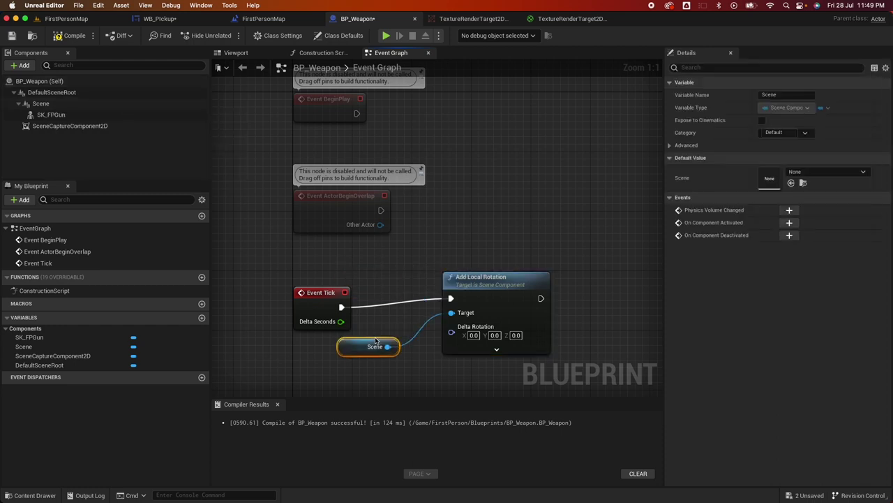
{"action": "scroll", "coordinate": [321, 328], "scroll_direction": "down", "scroll_amount": 3}
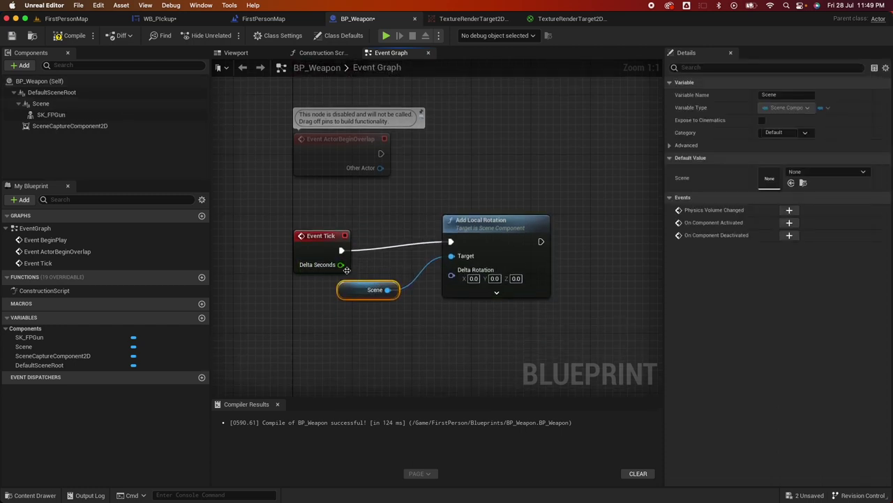
{"action": "left_click_drag", "start_coordinate": [354, 283], "coordinate": [363, 314]}
{"action": "type", "text": "mult"}
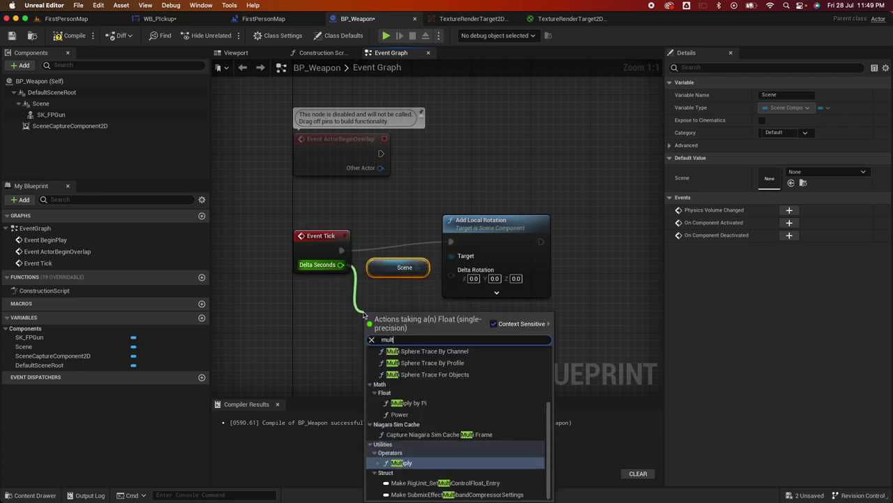
{"action": "left_click", "coordinate": [401, 462]}
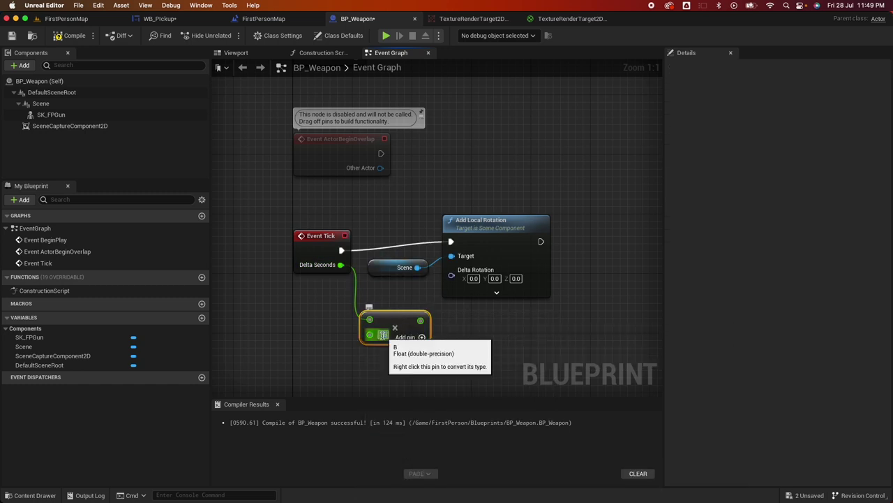
Split the Delta Rotation pin, wire the Multiply result into Z (Yaw), then compile and save.
{"action": "left_click_drag", "start_coordinate": [513, 220], "coordinate": [550, 220]}
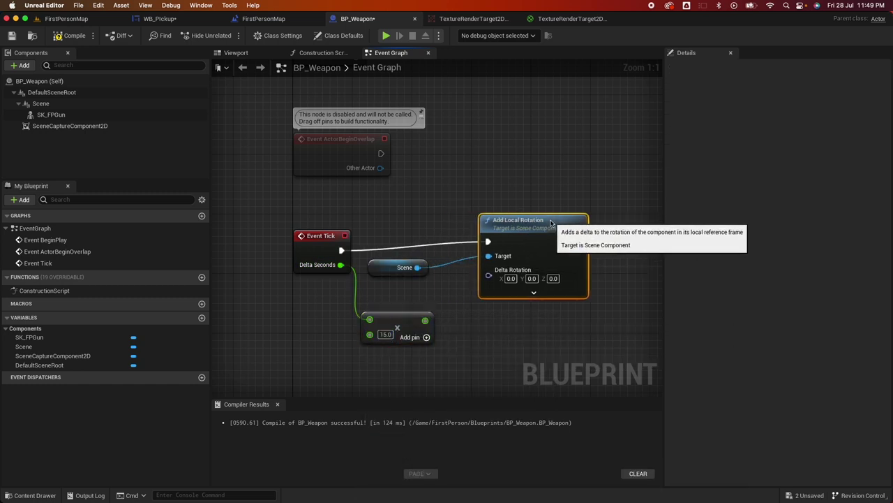
{"action": "right_click", "coordinate": [496, 277]}
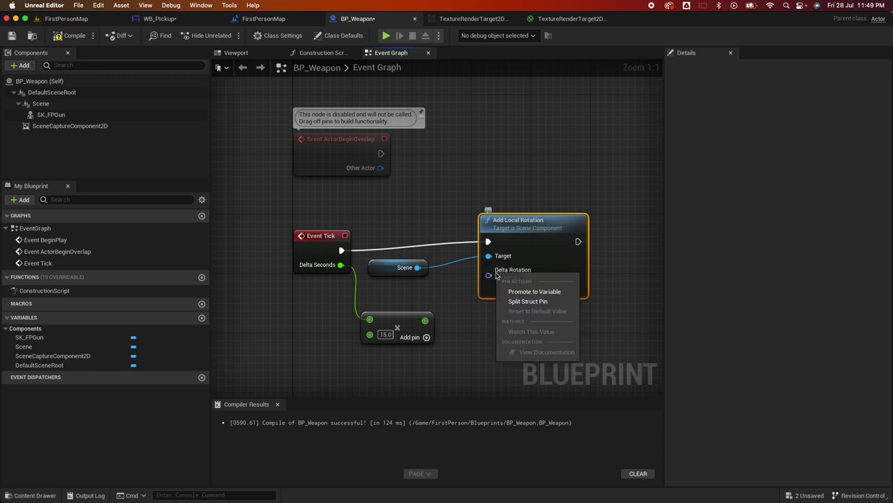
{"action": "left_click", "coordinate": [528, 301]}
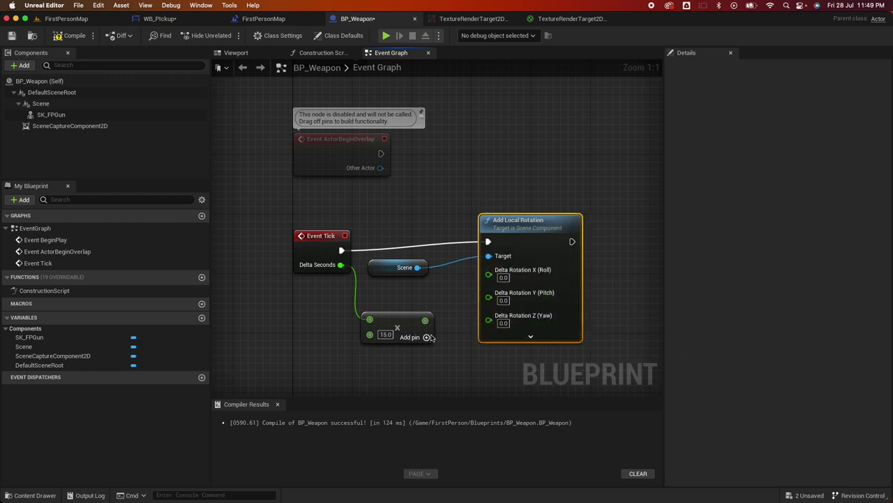
{"action": "left_click_drag", "start_coordinate": [425, 320], "coordinate": [492, 323]}
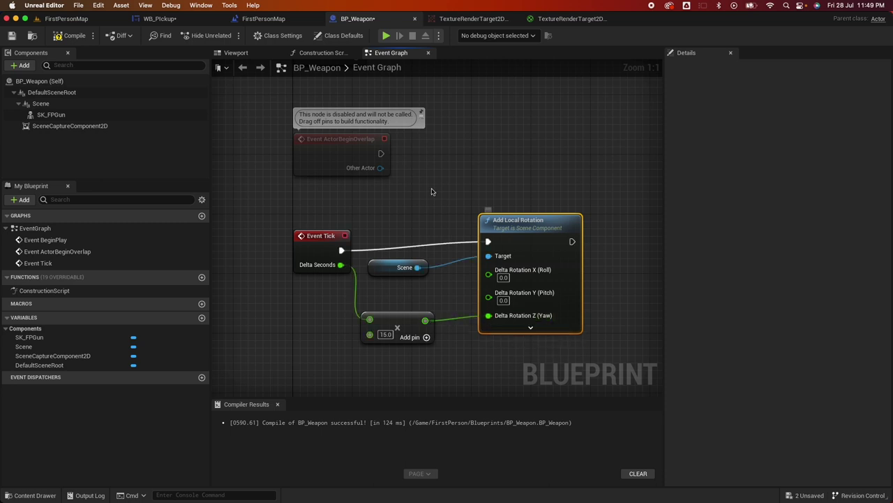
{"action": "left_click", "coordinate": [70, 35]}
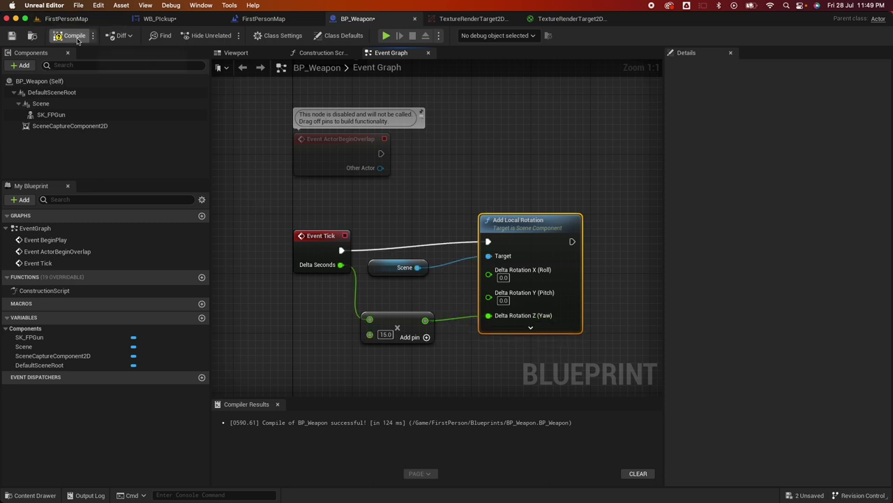
{"action": "left_click", "coordinate": [12, 38]}
Play FirstPersonMap to test the Rifle Acquired! popup, then stop the game.
{"action": "left_click", "coordinate": [76, 19]}
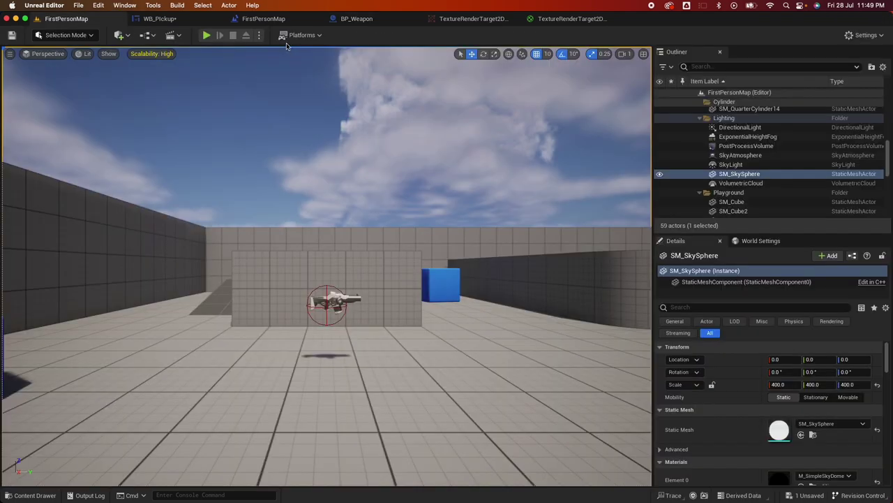
{"action": "left_click", "coordinate": [208, 35]}
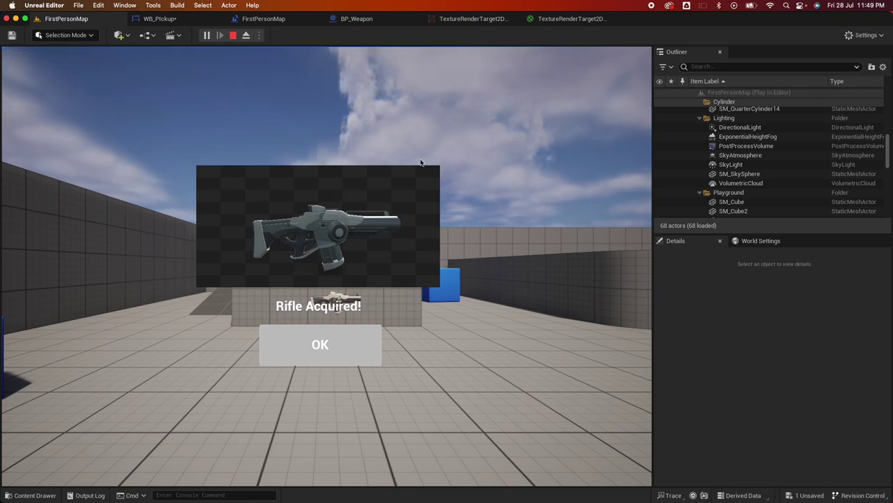
{"action": "left_click", "coordinate": [368, 19]}
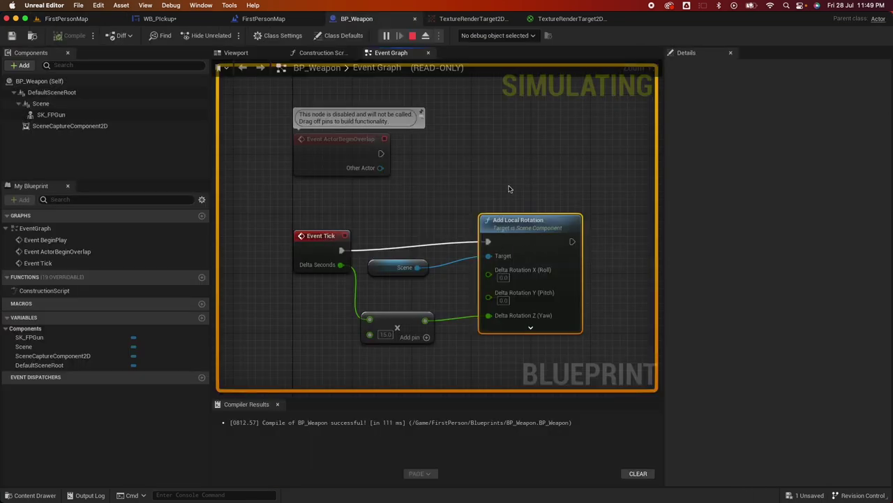
{"action": "left_click", "coordinate": [412, 36]}
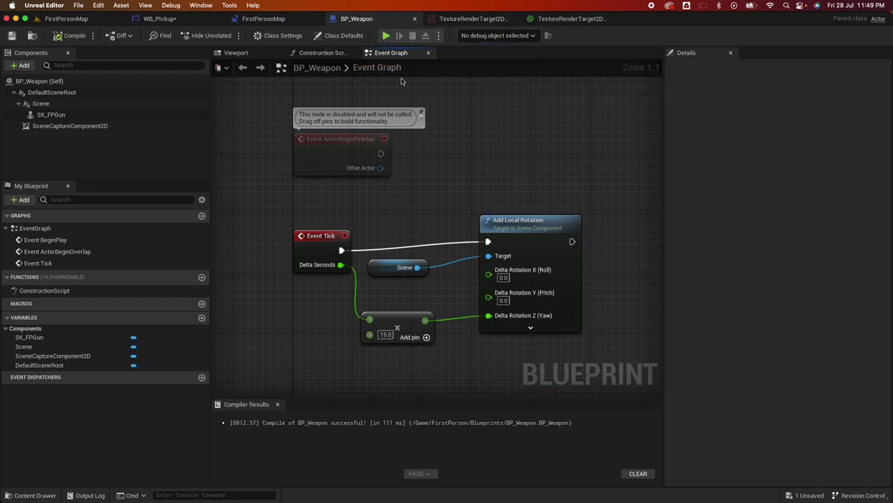
Select SceneCaptureComponent2D in BP_Weapon's Viewport to show its Scene Capture details.
{"action": "left_click", "coordinate": [249, 55]}
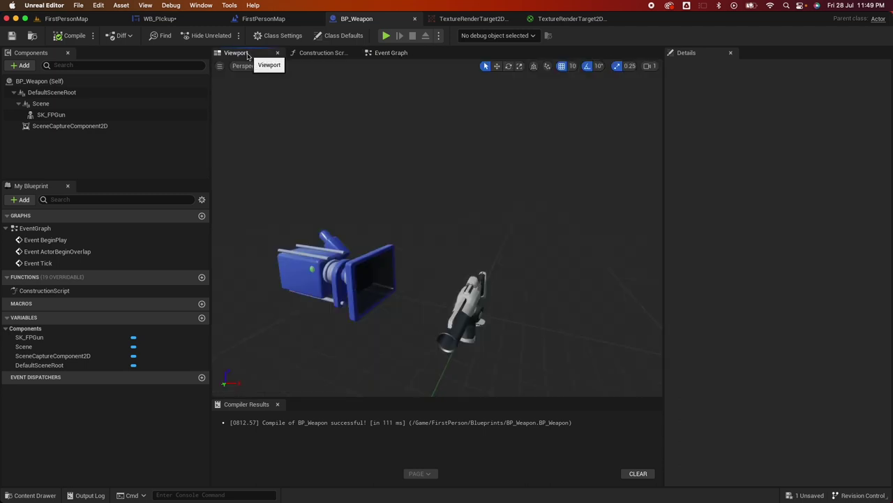
{"action": "left_click", "coordinate": [327, 277]}
{"action": "scroll", "coordinate": [794, 349], "scroll_direction": "down", "scroll_amount": 10}
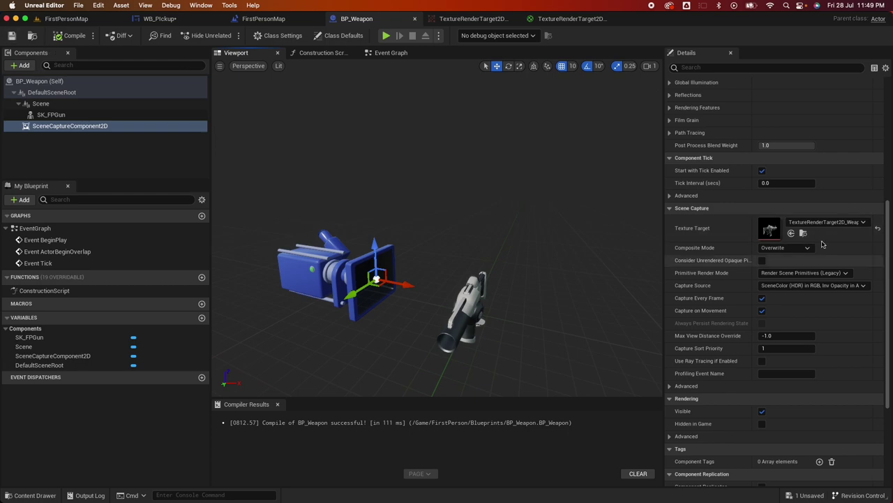
Play FirstPersonMap again to check the popup's rifle render, then stop with Escape.
{"action": "left_click", "coordinate": [77, 19]}
{"action": "left_click", "coordinate": [207, 35]}
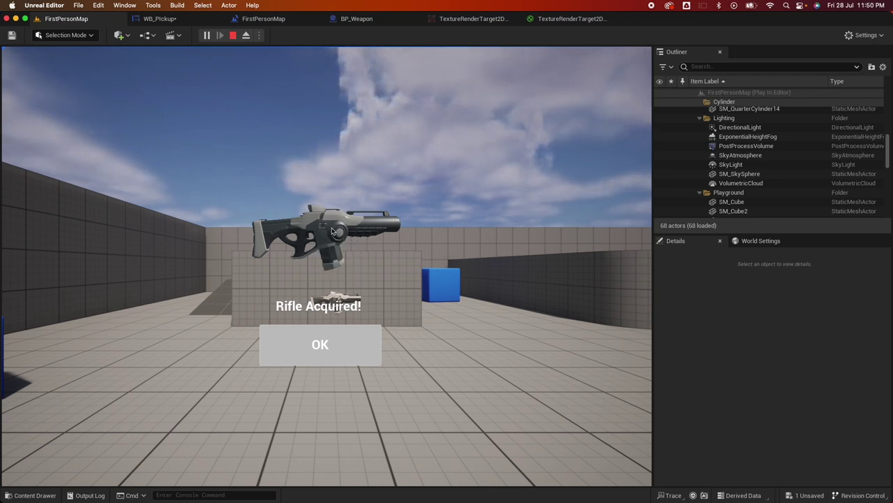
{"action": "key", "text": "Escape"}
{"action": "left_click", "coordinate": [376, 145]}
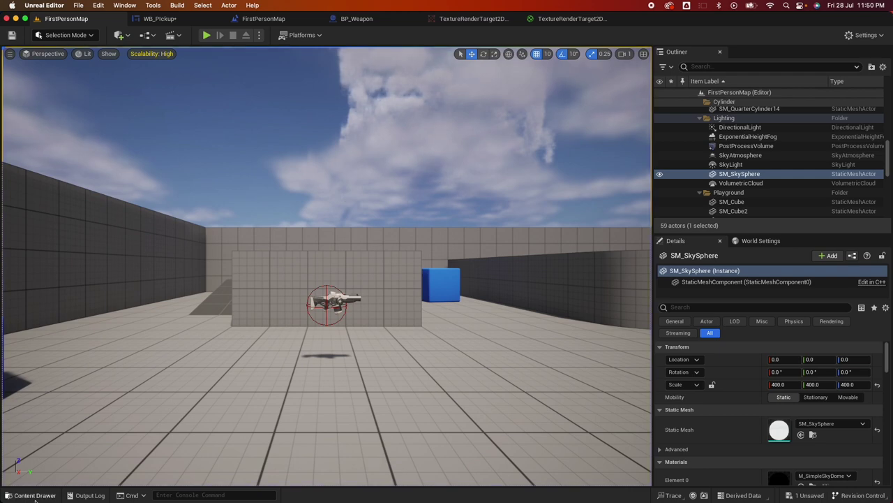
Drag BP_Weapon from FirstPerson > Blueprints into the level and move it along Y to -190.
{"action": "left_click", "coordinate": [33, 495]}
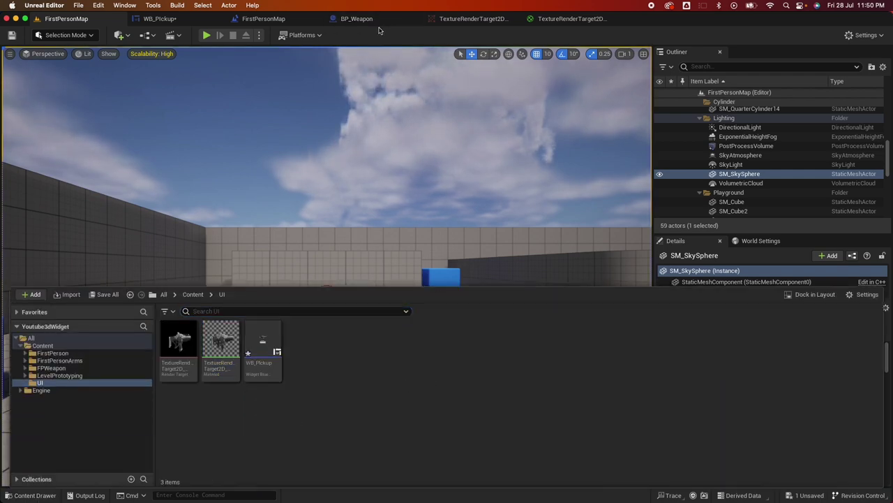
{"action": "left_click", "coordinate": [357, 19]}
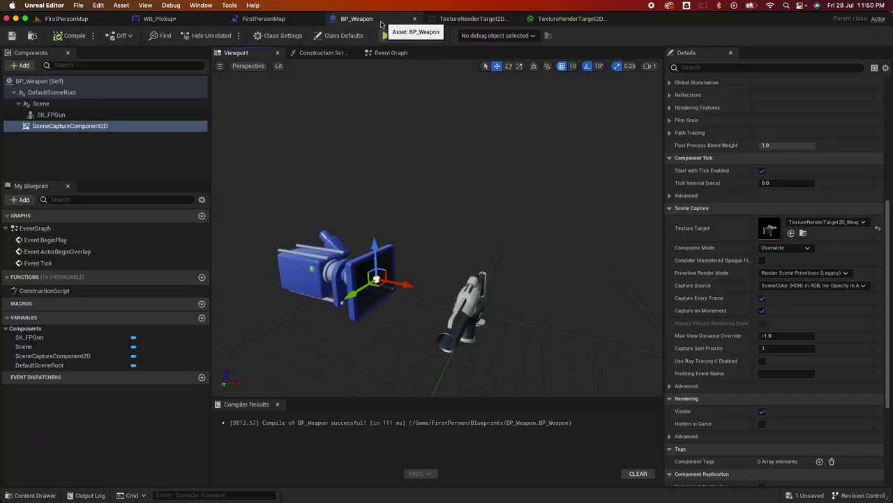
{"action": "left_click", "coordinate": [392, 53]}
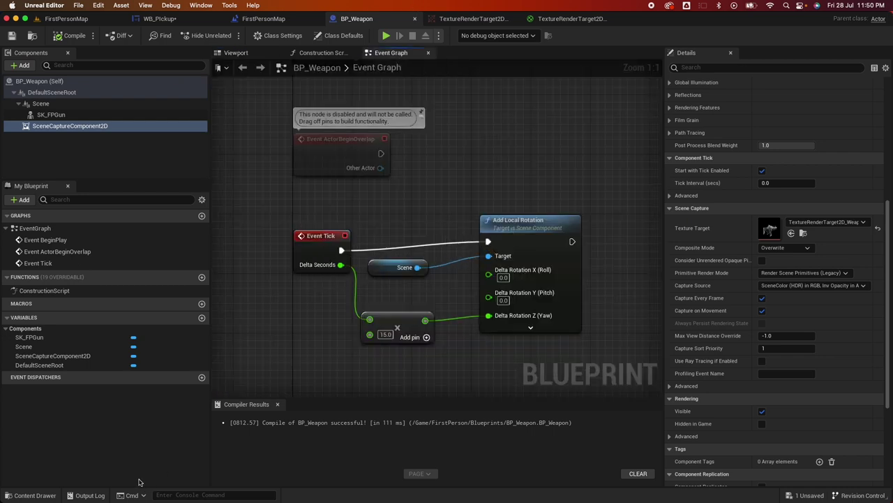
{"action": "left_click", "coordinate": [66, 18]}
{"action": "left_click", "coordinate": [31, 494]}
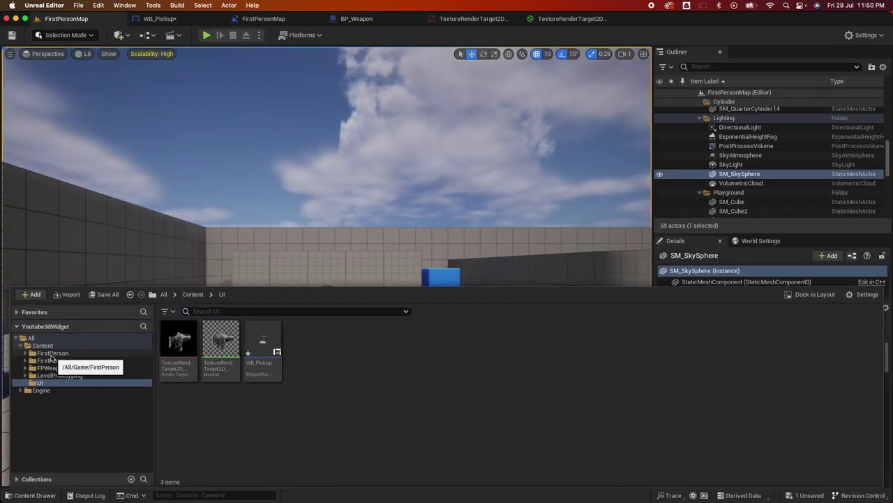
{"action": "left_click", "coordinate": [48, 353]}
{"action": "left_click", "coordinate": [26, 353]}
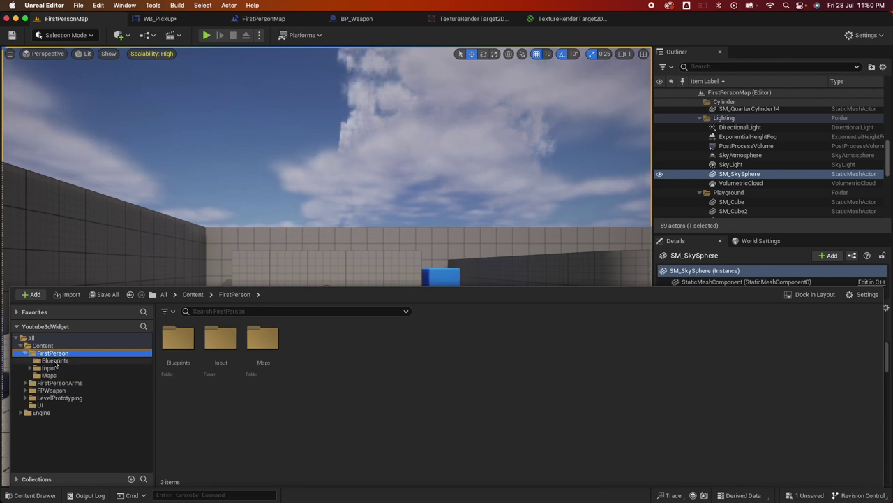
{"action": "double_click", "coordinate": [178, 345]}
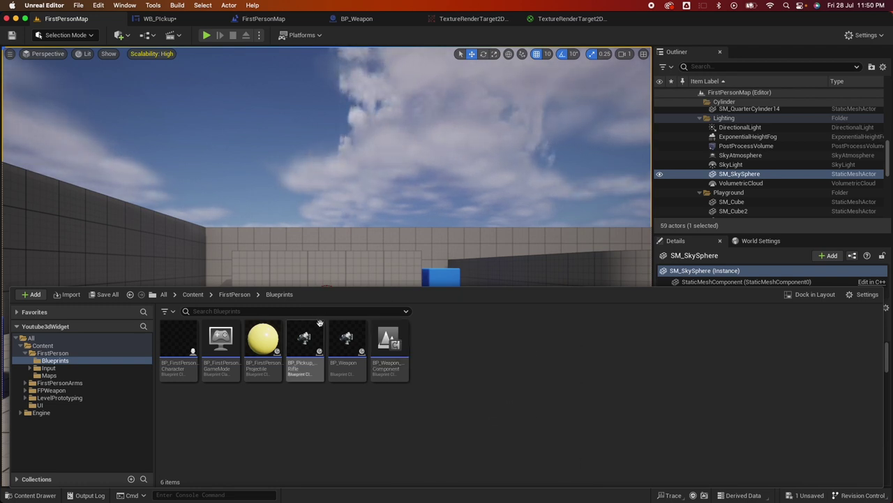
{"action": "left_click_drag", "start_coordinate": [347, 338], "coordinate": [3, 176]}
{"action": "right_click_drag", "start_coordinate": [164, 222], "coordinate": [171, 232]}
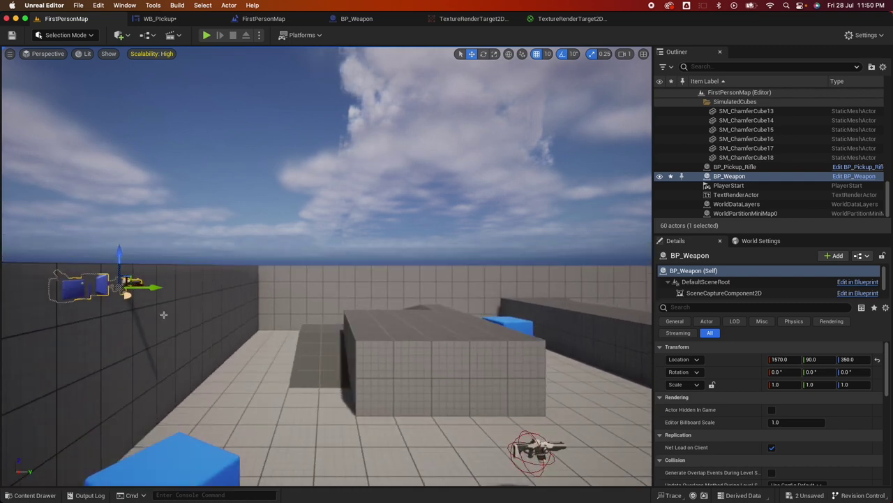
{"action": "left_click_drag", "start_coordinate": [158, 287], "coordinate": [23, 291]}
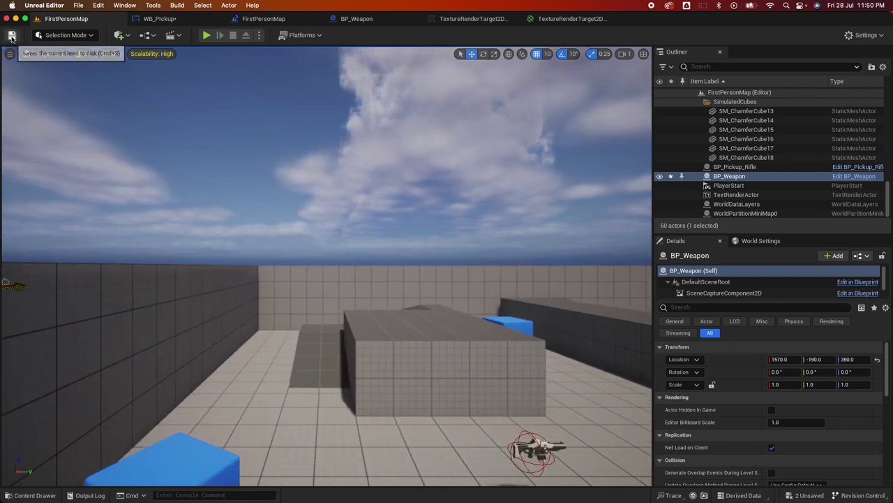
Set BP_Weapon's debug object to the placed level instance.
{"action": "left_click", "coordinate": [360, 19]}
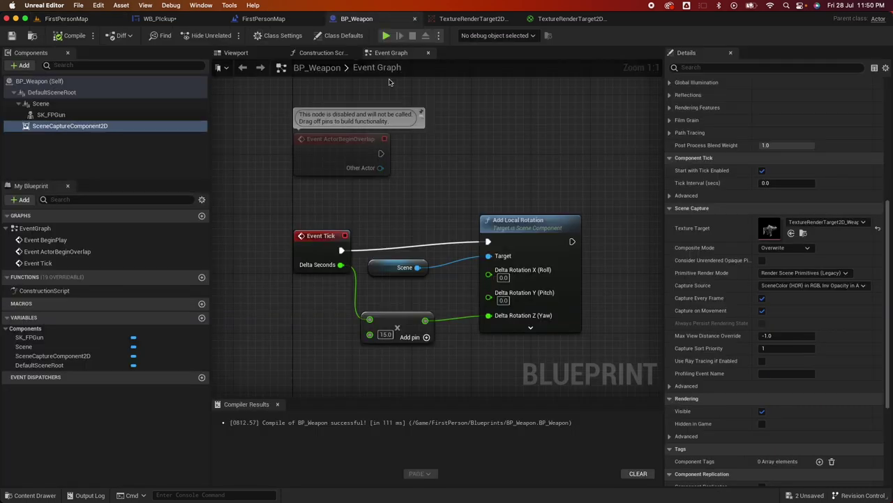
{"action": "left_click", "coordinate": [497, 36]}
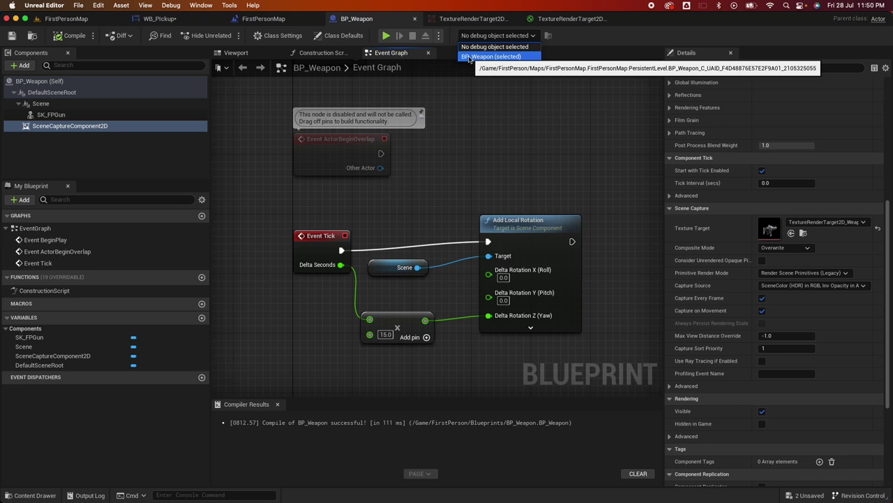
{"action": "left_click", "coordinate": [469, 58]}
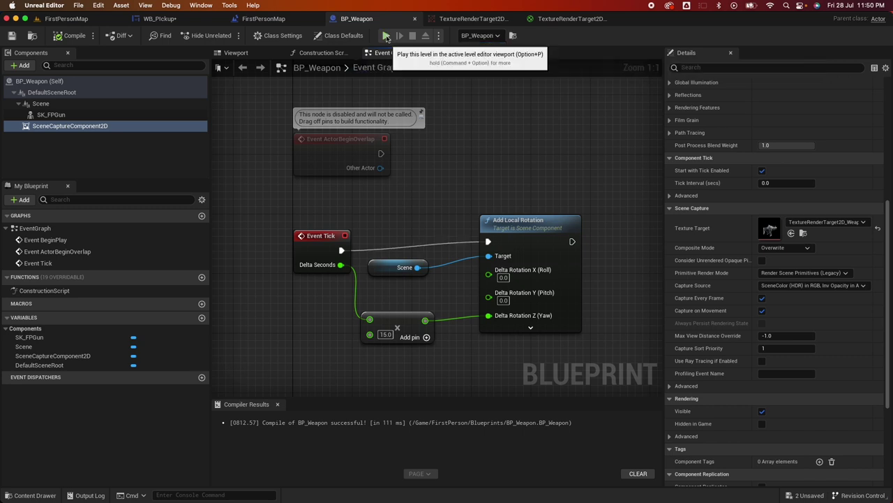
{"action": "left_click", "coordinate": [387, 36]}
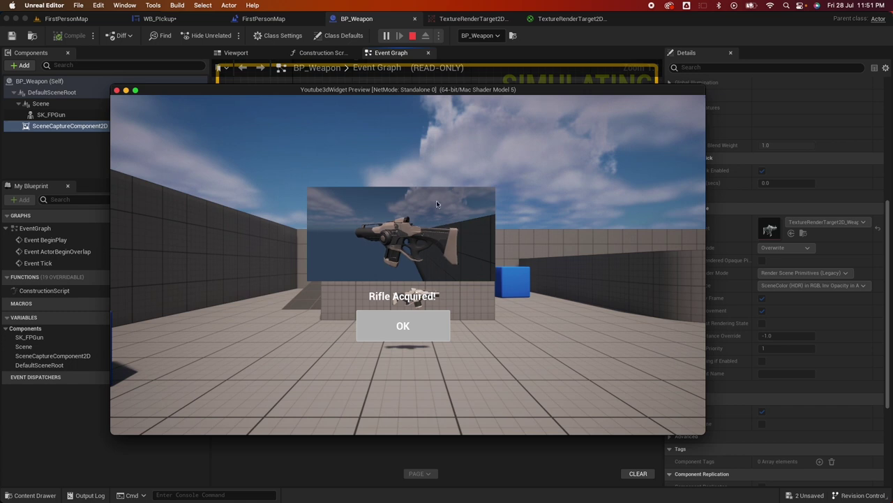
{"action": "key", "text": "Escape"}
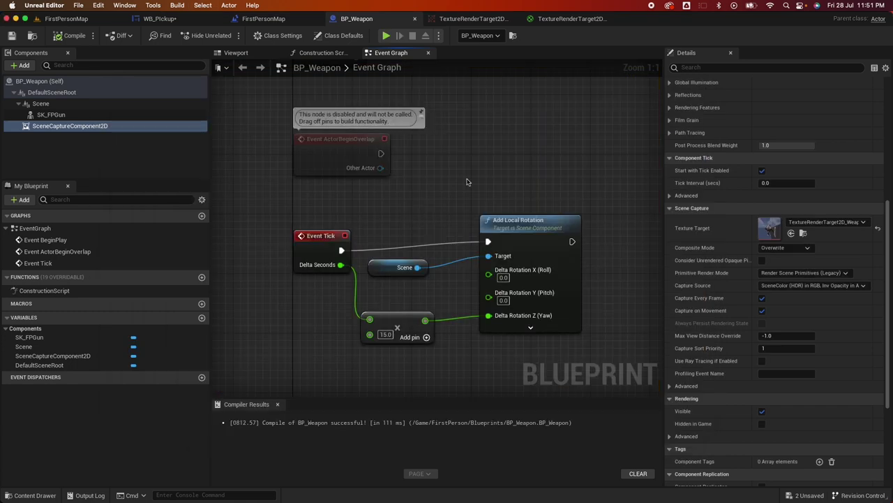
Add a Show Only Component node after Event BeginPlay.
{"action": "scroll", "coordinate": [446, 177], "scroll_direction": "up", "scroll_amount": 3}
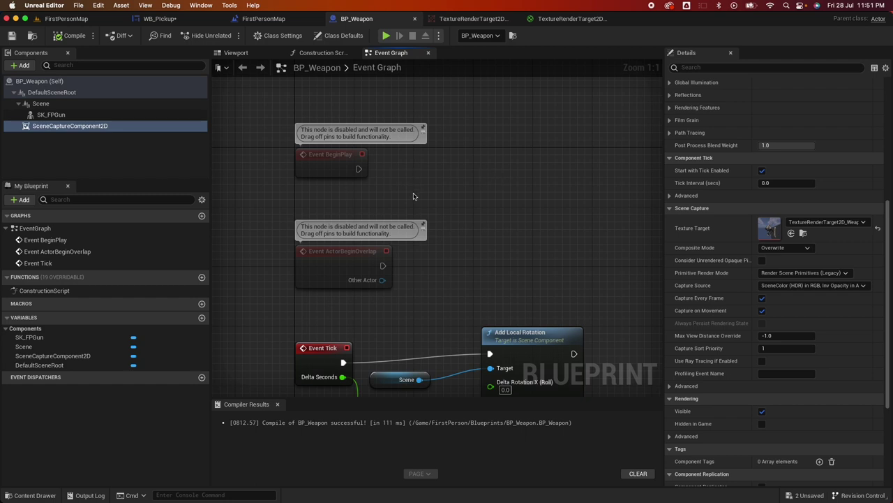
{"action": "left_click_drag", "start_coordinate": [358, 168], "coordinate": [432, 167]}
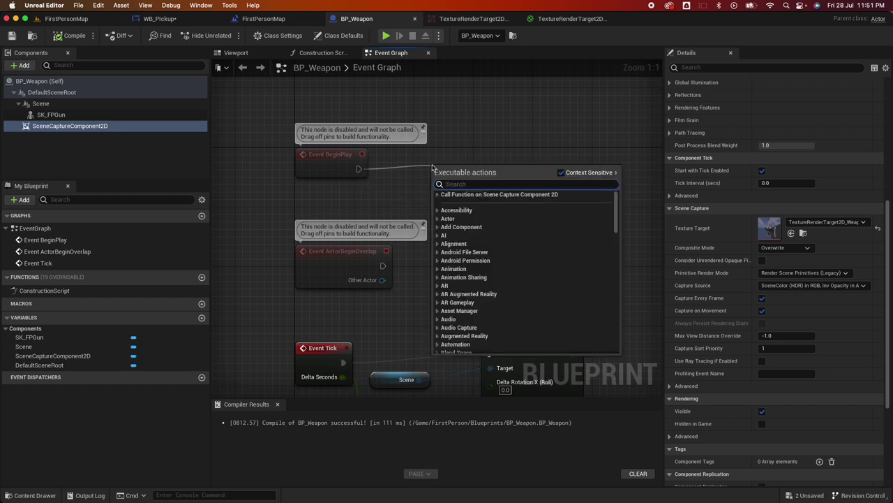
{"action": "type", "text": "add ony"}
{"action": "key", "text": "BackSpace"}
{"action": "key", "text": "BackSpace"}
{"action": "key", "text": "BackSpace"}
{"action": "key", "text": "BackSpace"}
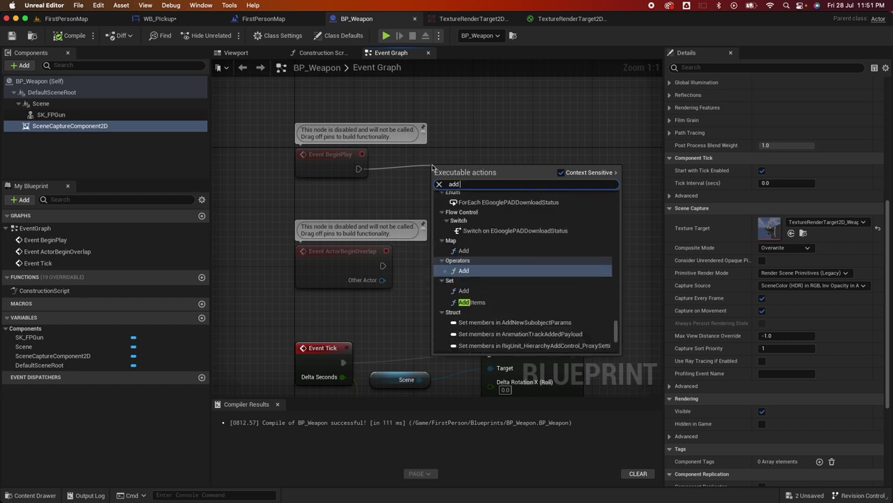
{"action": "type", "text": "comp"}
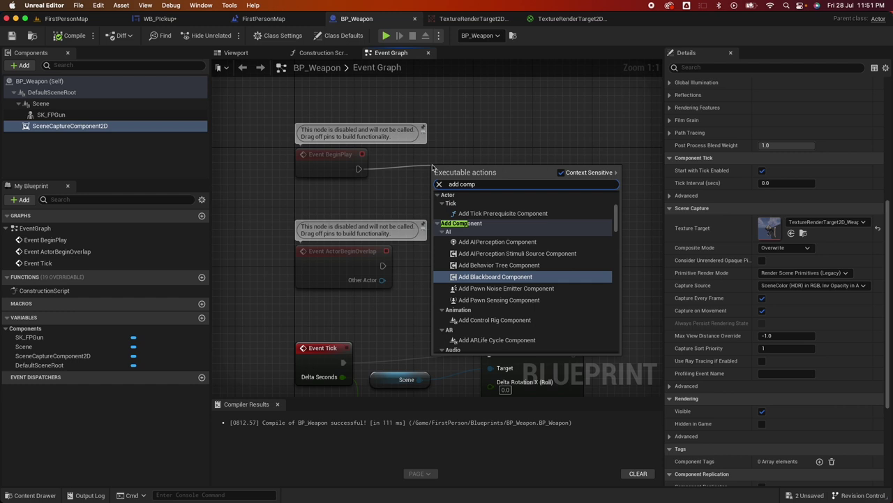
{"action": "type", "text": "oen"}
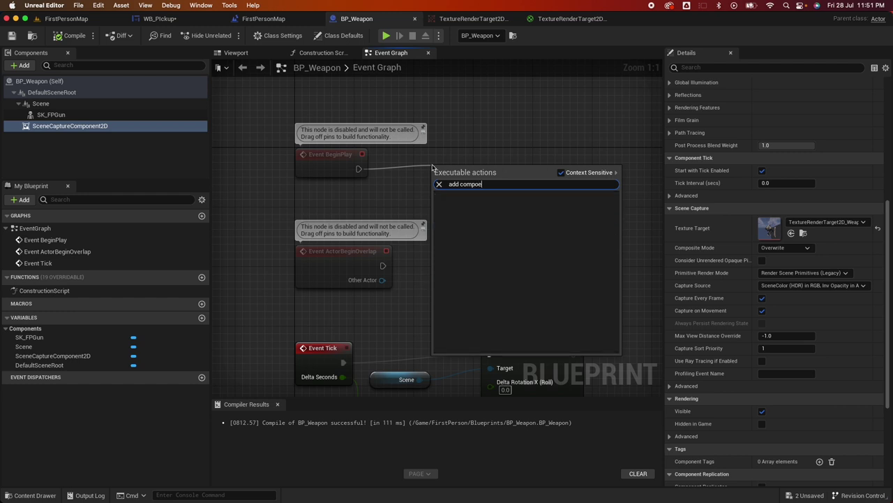
{"action": "key", "text": "BackSpace"}
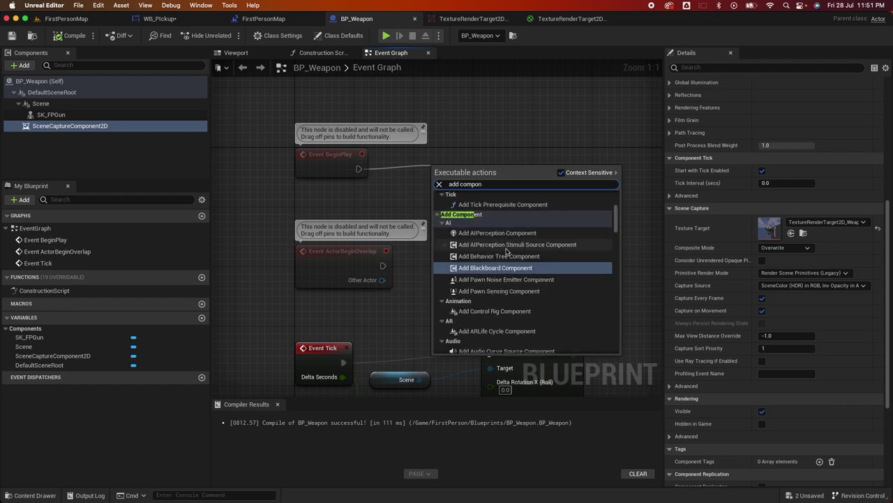
{"action": "scroll", "coordinate": [523, 279], "scroll_direction": "down", "scroll_amount": 2}
{"action": "left_click", "coordinate": [654, 119]}
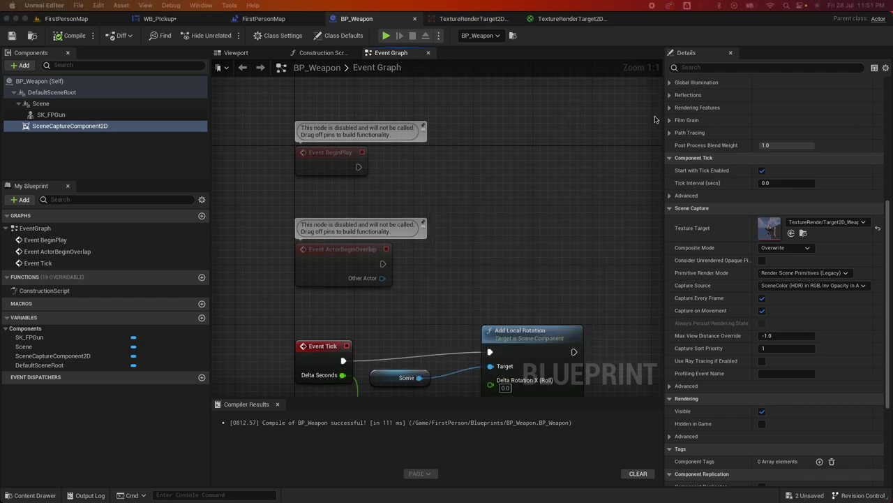
{"action": "left_click", "coordinate": [342, 171]}
{"action": "left_click_drag", "start_coordinate": [358, 166], "coordinate": [463, 165]}
{"action": "type", "text": "show only"}
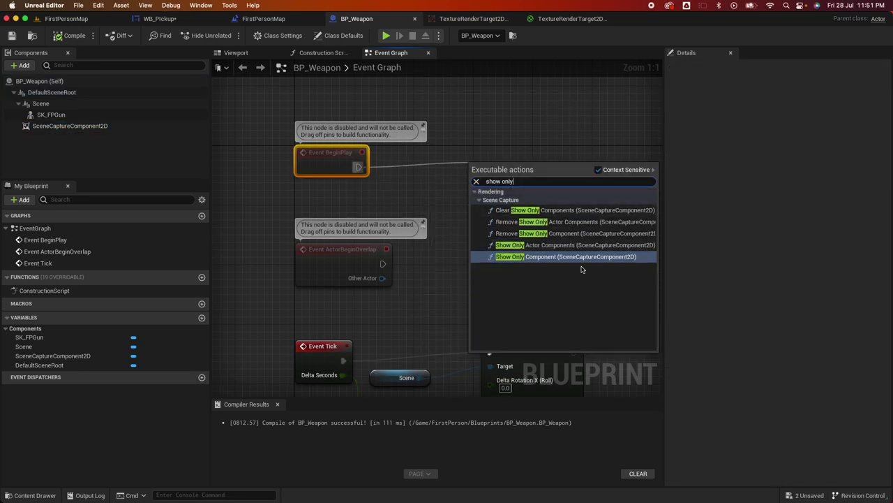
{"action": "left_click", "coordinate": [551, 257]}
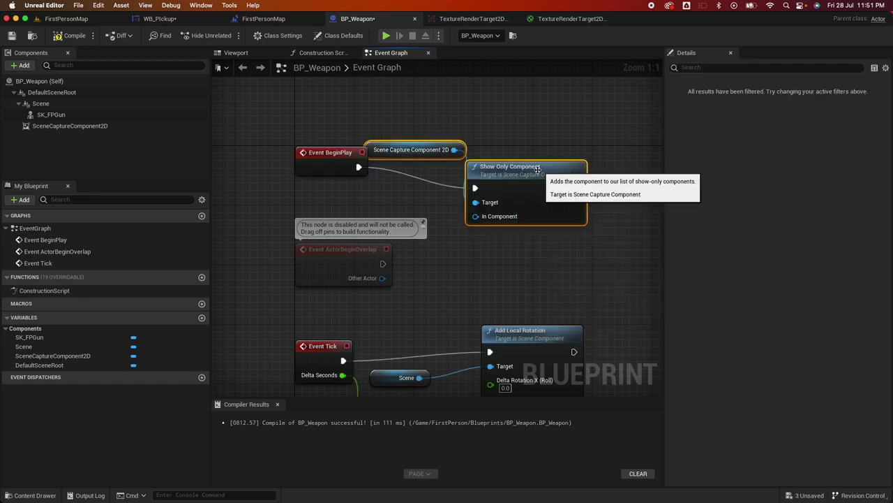
Bring in the Scene Capture Component 2D and SK_FPGun getters beside Show Only Component.
{"action": "left_click_drag", "start_coordinate": [419, 150], "coordinate": [401, 191]}
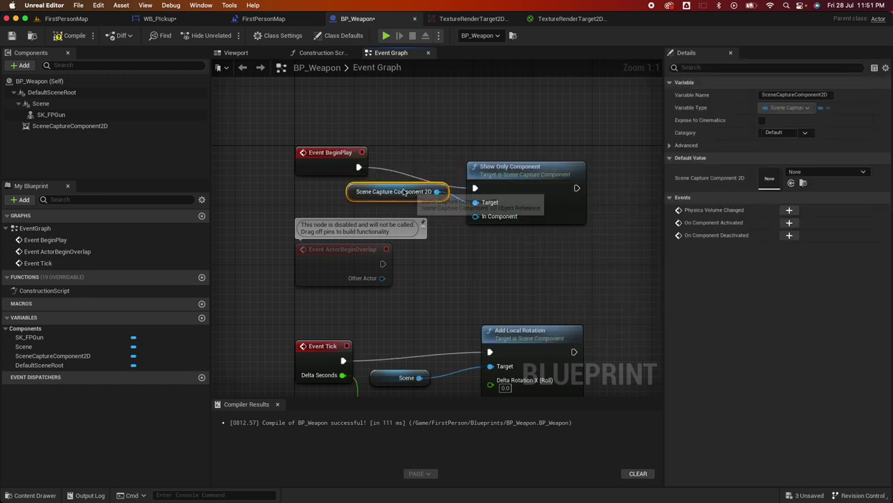
{"action": "left_click_drag", "start_coordinate": [496, 162], "coordinate": [495, 125]}
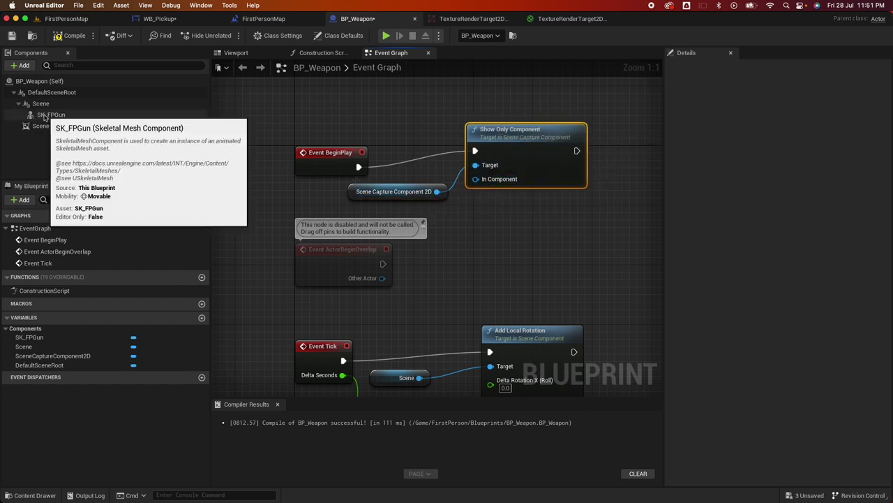
{"action": "left_click_drag", "start_coordinate": [44, 117], "coordinate": [489, 183]}
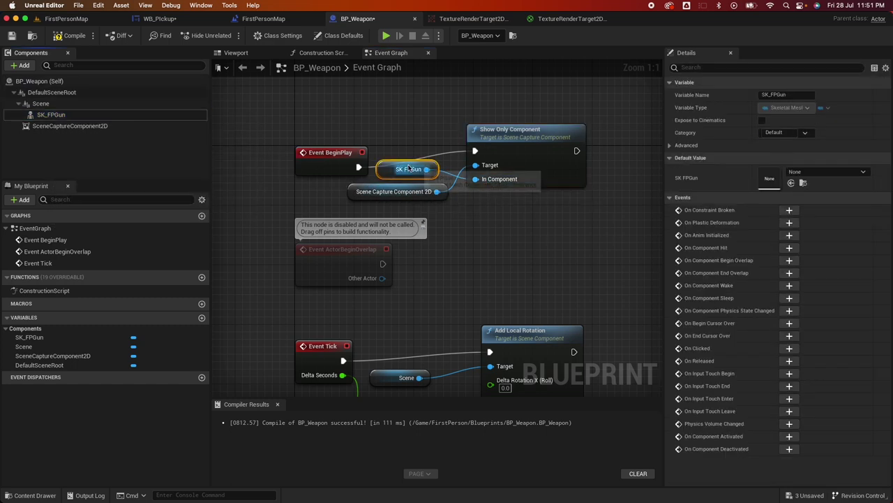
{"action": "left_click_drag", "start_coordinate": [404, 162], "coordinate": [417, 206]}
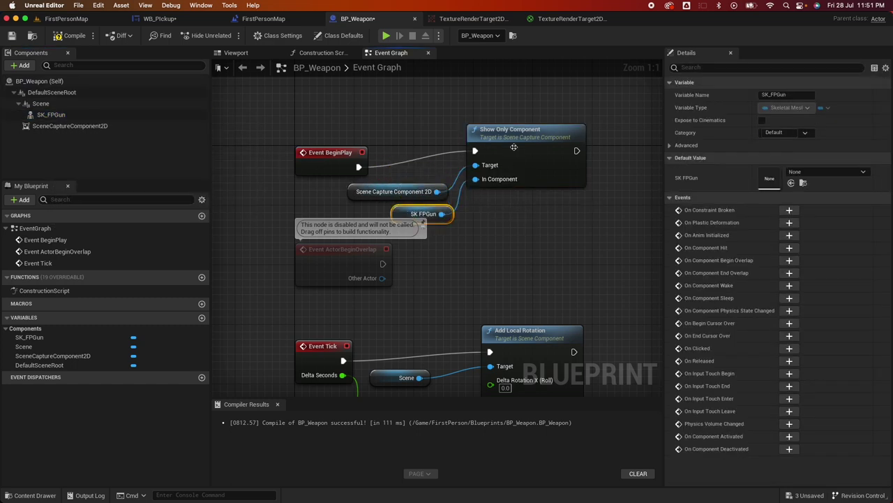
{"action": "left_click_drag", "start_coordinate": [537, 145], "coordinate": [559, 167]}
Delete the unused Event ActorBeginOverlap node and its comment, then compile.
{"action": "left_click_drag", "start_coordinate": [256, 245], "coordinate": [360, 296]}
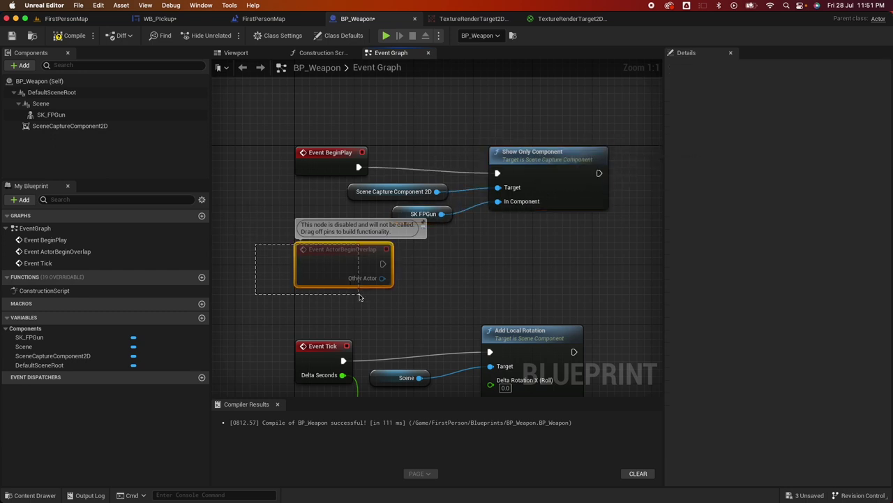
{"action": "key", "text": "Delete"}
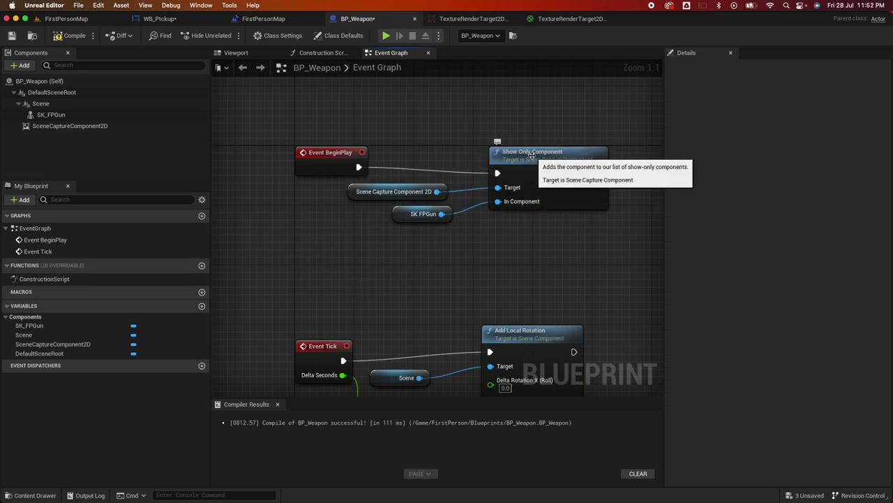
{"action": "left_click_drag", "start_coordinate": [501, 177], "coordinate": [502, 170]}
{"action": "left_click", "coordinate": [75, 37]}
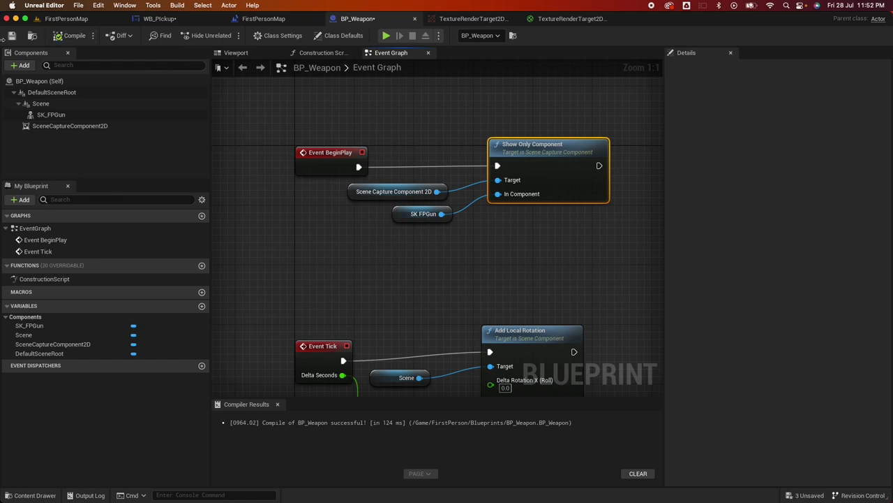
Test-play FirstPersonMap to see the spinning rifle in the Rifle Acquired! popup, then stop.
{"action": "left_click", "coordinate": [66, 19]}
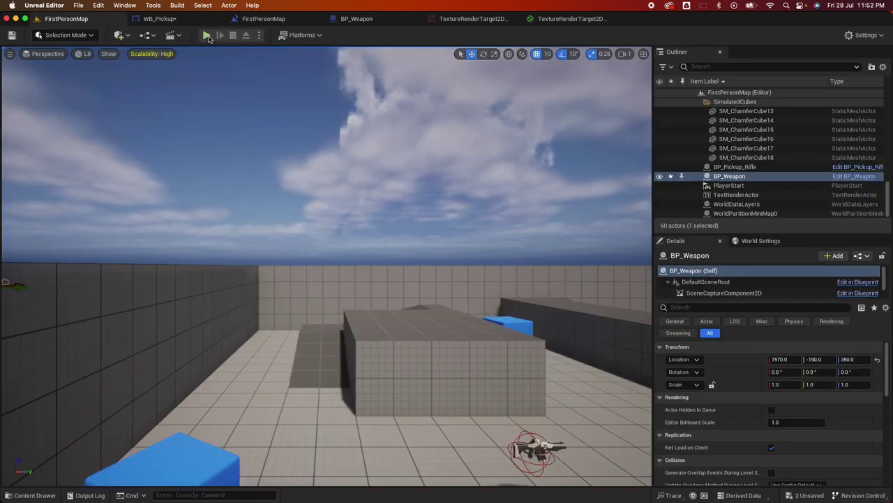
{"action": "left_click", "coordinate": [208, 36]}
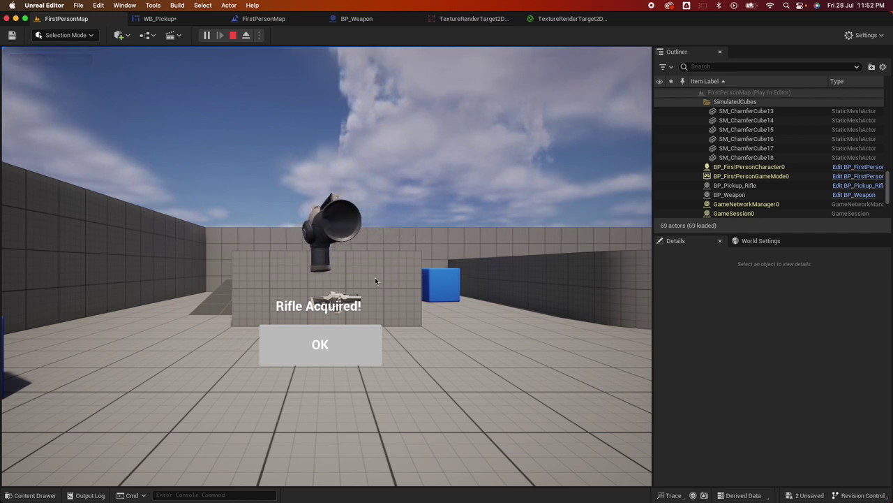
{"action": "left_click", "coordinate": [319, 346]}
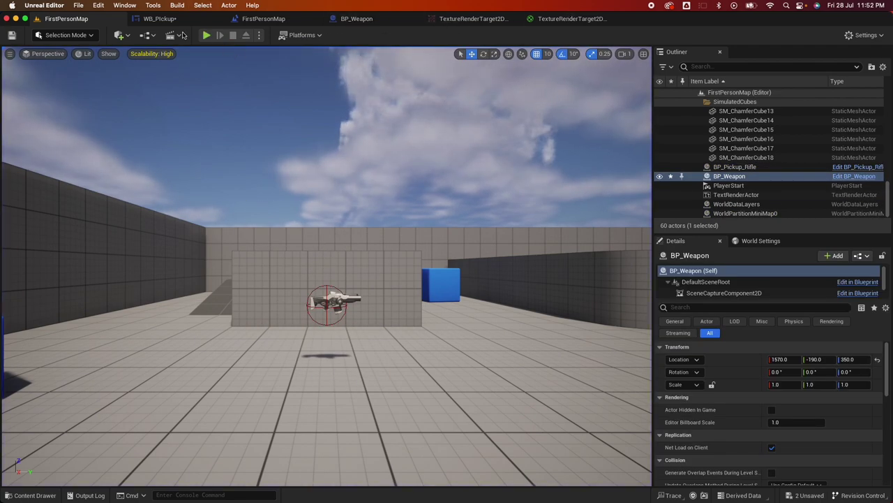
Remove the Create WB Pickup Widget and Add to Viewport nodes from the Level Blueprint.
{"action": "left_click", "coordinate": [155, 37]}
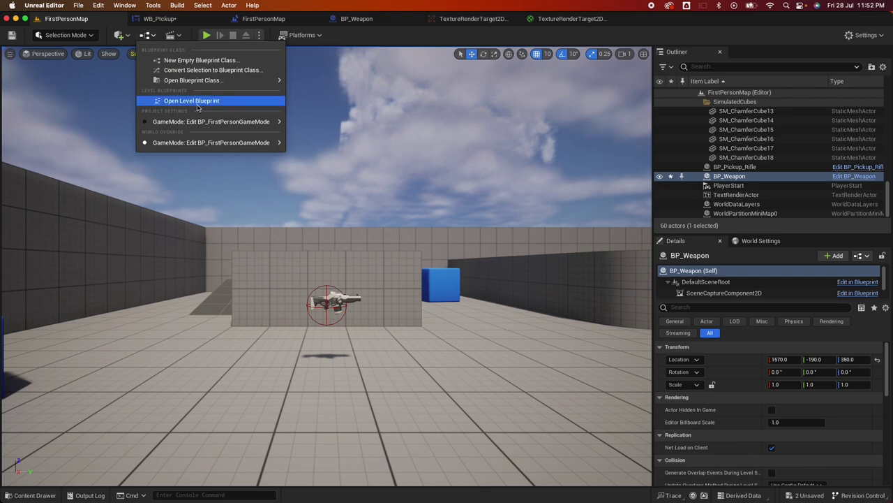
{"action": "left_click", "coordinate": [199, 105]}
{"action": "left_click_drag", "start_coordinate": [615, 287], "coordinate": [425, 149]}
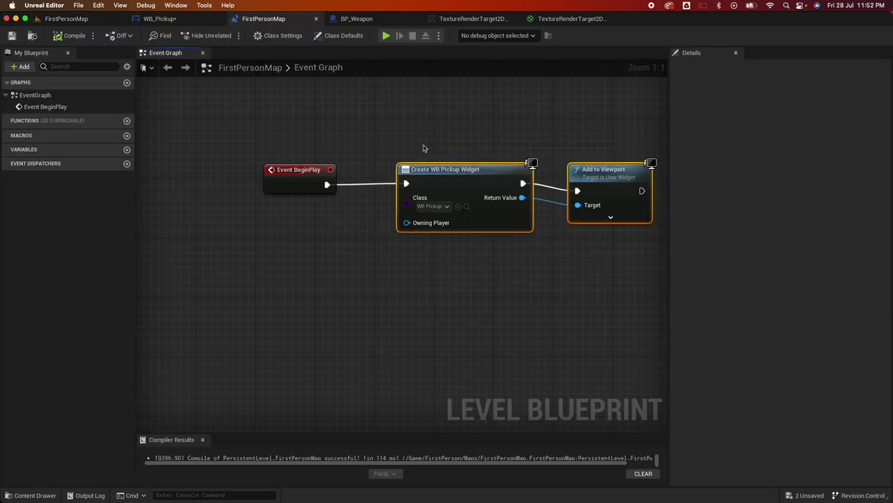
{"action": "key", "text": "Delete"}
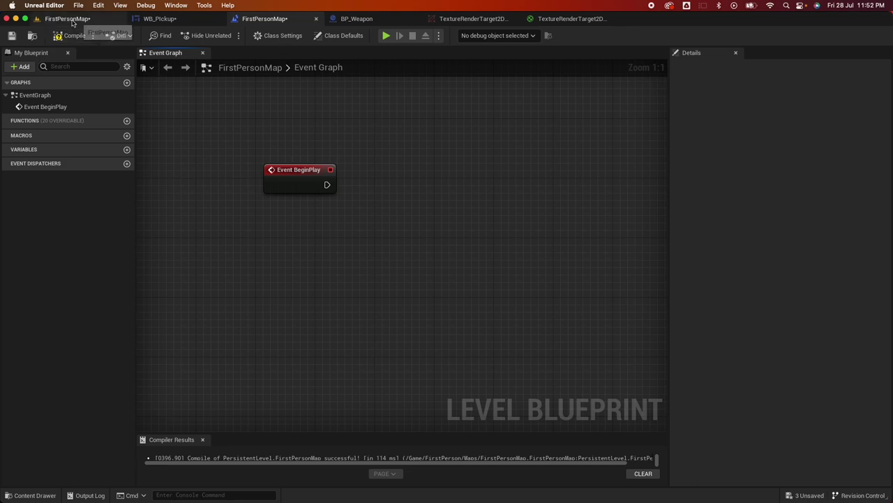
Paste the widget nodes into BP_Pickup_Rifle and connect Destroy Actor to Create WB Pickup Widget.
{"action": "left_click", "coordinate": [60, 19]}
{"action": "left_click", "coordinate": [35, 495]}
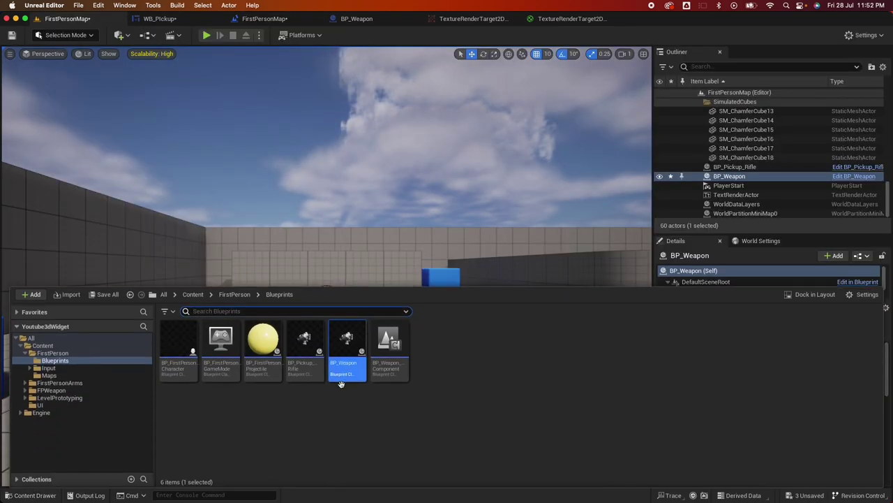
{"action": "double_click", "coordinate": [304, 359]}
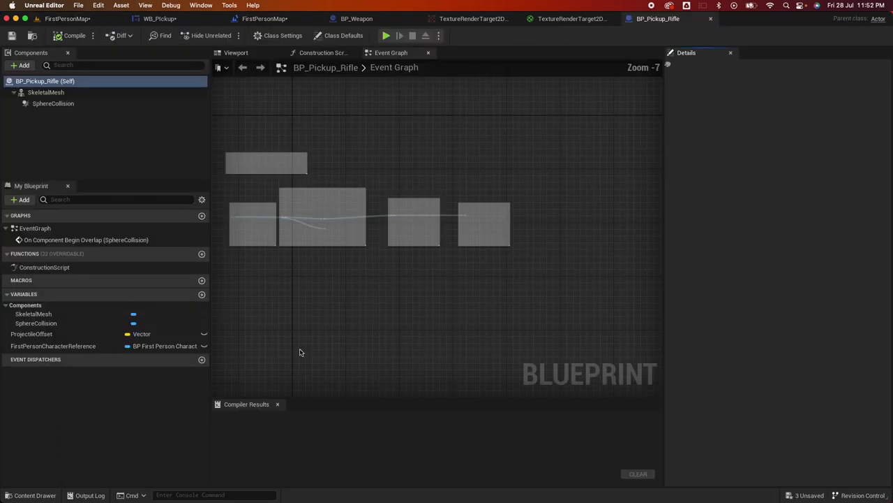
{"action": "scroll", "coordinate": [466, 309], "scroll_direction": "up", "scroll_amount": 3}
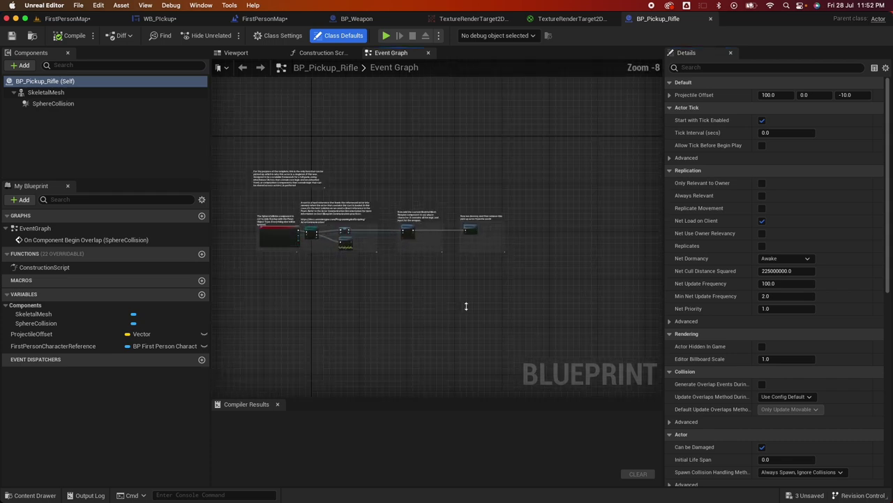
{"action": "scroll", "coordinate": [341, 245], "scroll_direction": "left", "scroll_amount": 10}
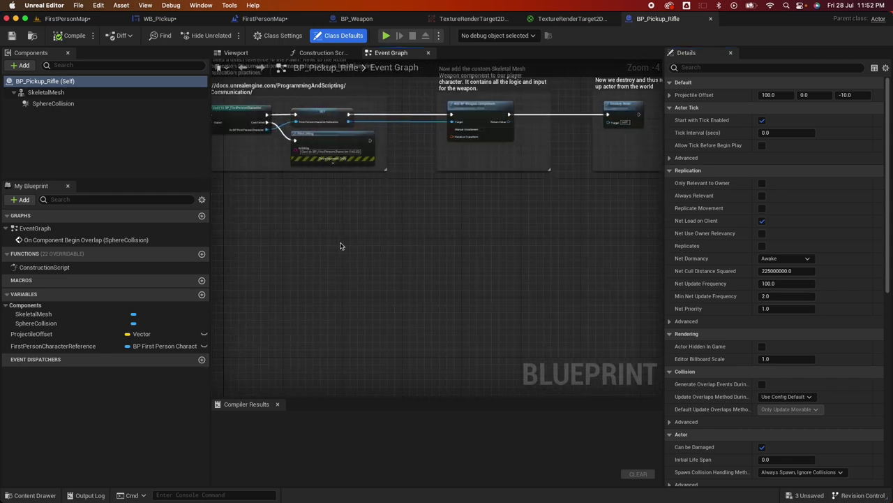
{"action": "scroll", "coordinate": [340, 245], "scroll_direction": "right", "scroll_amount": 10}
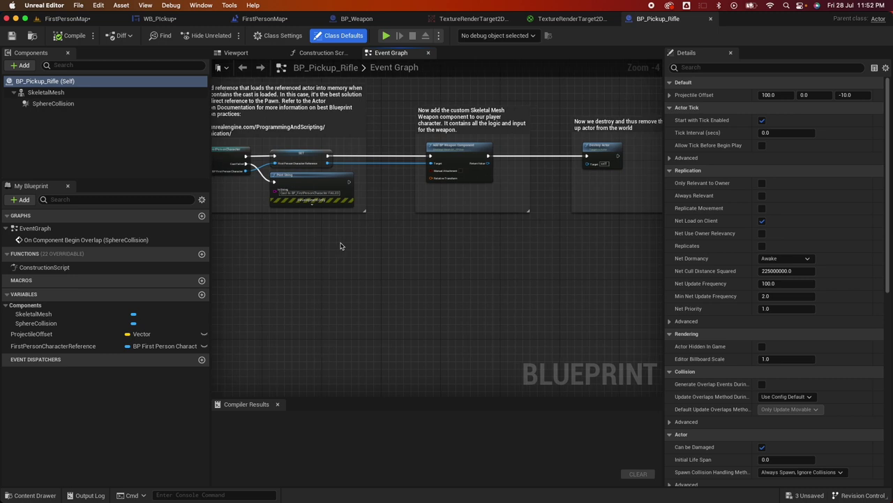
{"action": "scroll", "coordinate": [399, 173], "scroll_direction": "right", "scroll_amount": 1}
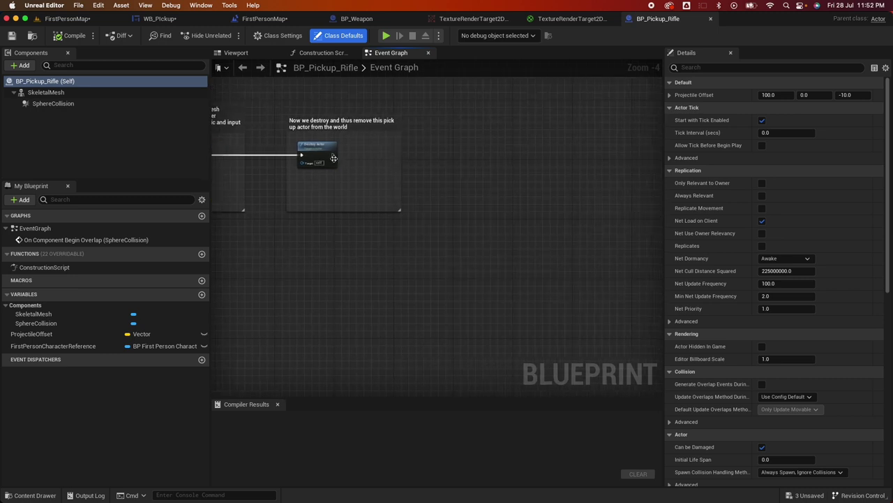
{"action": "key", "text": "ctrl+v"}
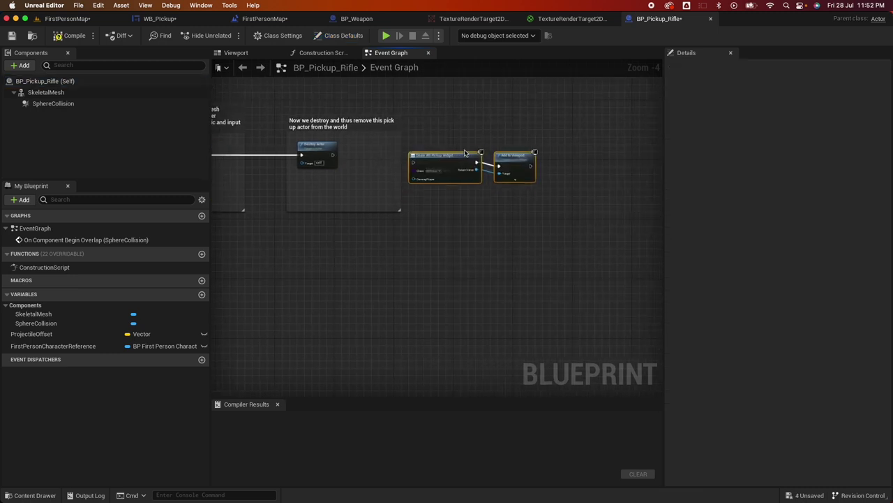
{"action": "scroll", "coordinate": [451, 227], "scroll_direction": "down", "scroll_amount": 1}
{"action": "scroll", "coordinate": [451, 227], "scroll_direction": "up", "scroll_amount": 2}
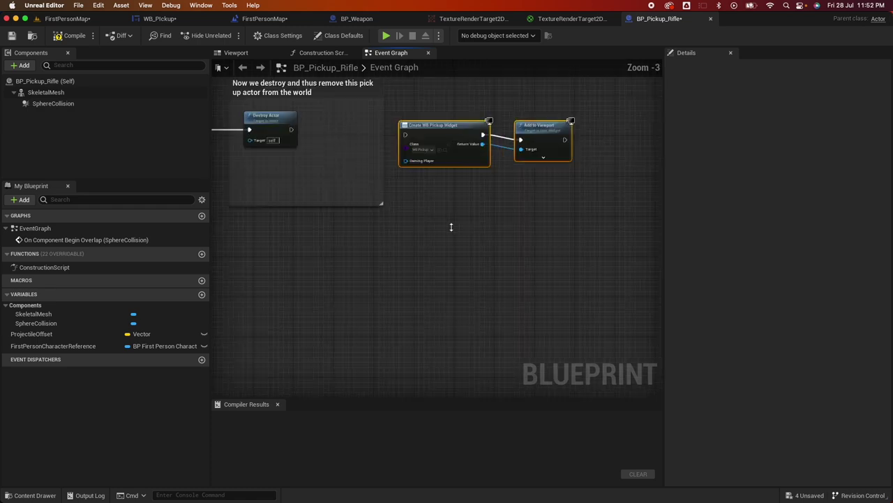
{"action": "scroll", "coordinate": [451, 226], "scroll_direction": "up", "scroll_amount": 2}
{"action": "left_click_drag", "start_coordinate": [244, 101], "coordinate": [391, 106]}
Add a Play Sound 2D node after Add to Viewport using the Camera_Shutter sound.
{"action": "left_click_drag", "start_coordinate": [482, 121], "coordinate": [513, 124]}
{"action": "type", "text": "play sou"}
{"action": "left_click", "coordinate": [564, 204]}
{"action": "left_click", "coordinate": [548, 154]}
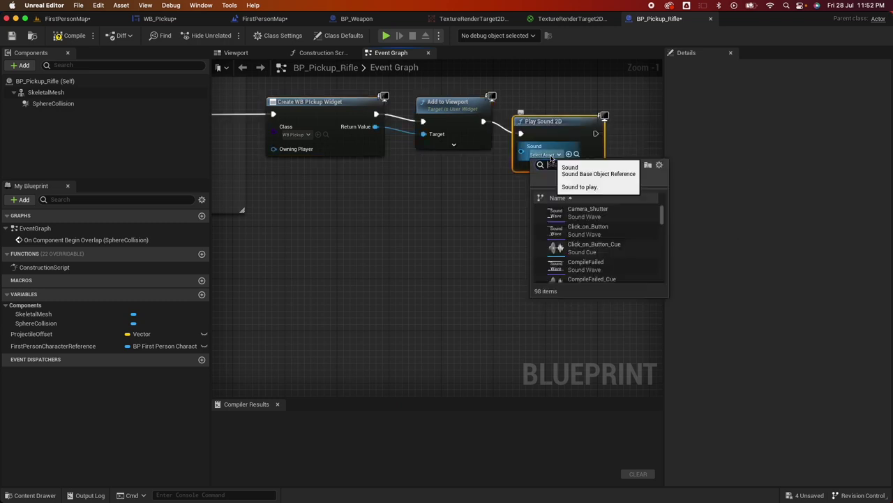
{"action": "left_click", "coordinate": [578, 220]}
{"action": "right_click_drag", "start_coordinate": [514, 233], "coordinate": [442, 233]}
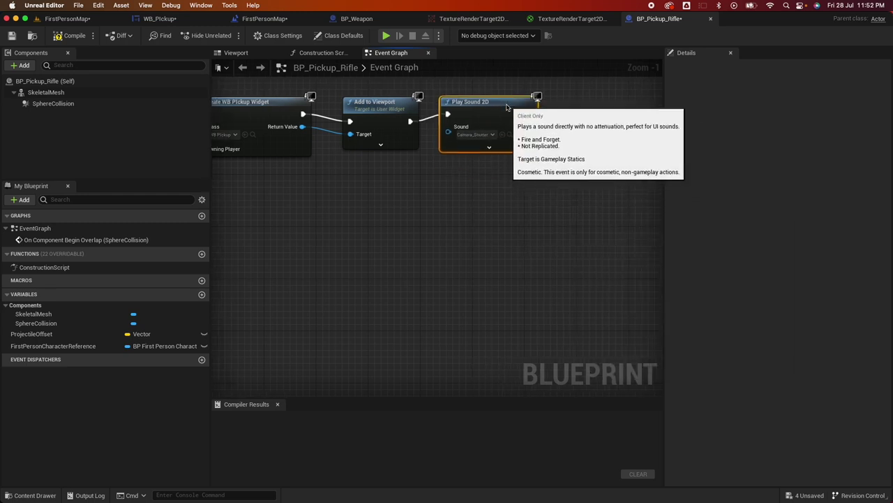
{"action": "right_click_drag", "start_coordinate": [570, 176], "coordinate": [486, 127]}
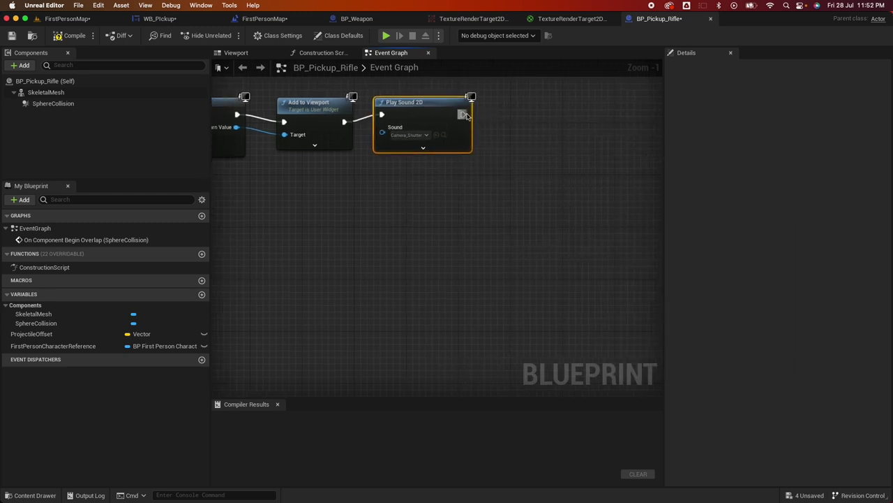
Add a Set Input Mode UI Only node after Play Sound 2D.
{"action": "left_click_drag", "start_coordinate": [462, 114], "coordinate": [535, 123]}
{"action": "type", "text": "input mod"}
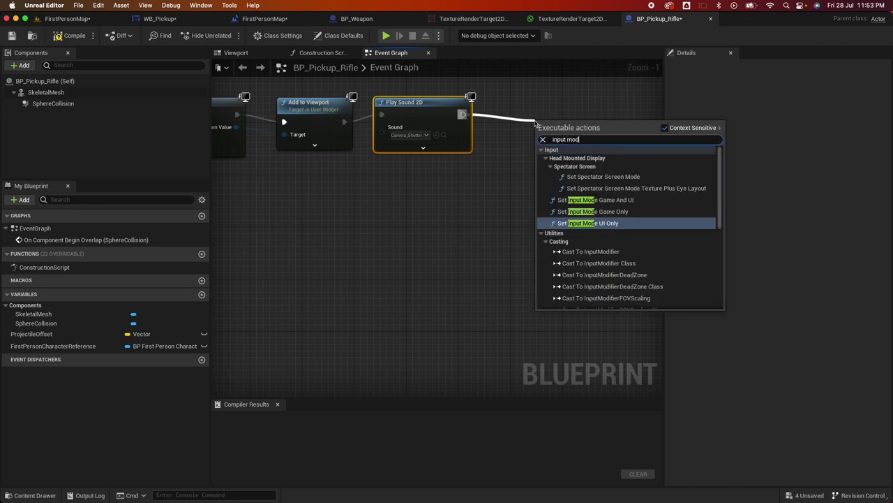
{"action": "type", "text": "e"}
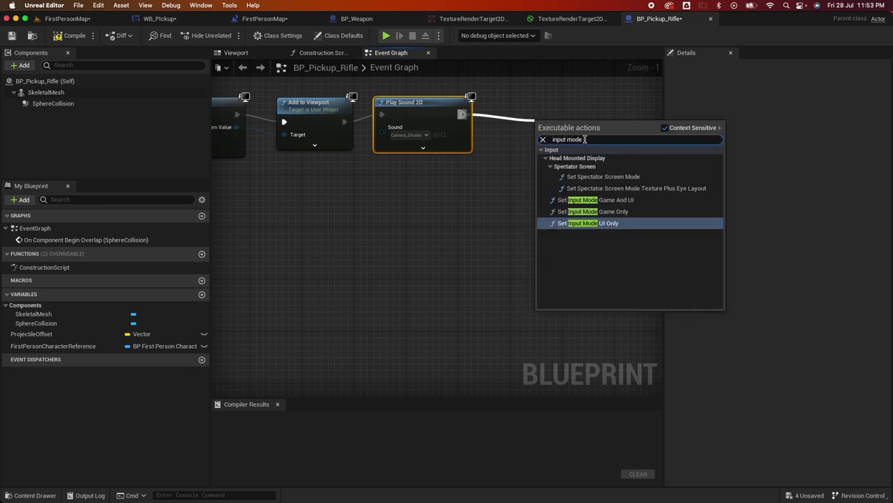
{"action": "left_click", "coordinate": [596, 223]}
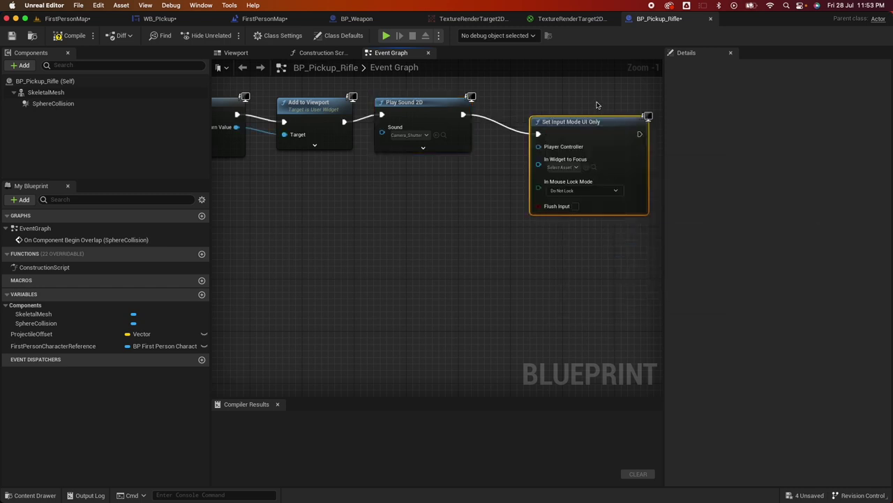
{"action": "left_click_drag", "start_coordinate": [596, 121], "coordinate": [597, 109]}
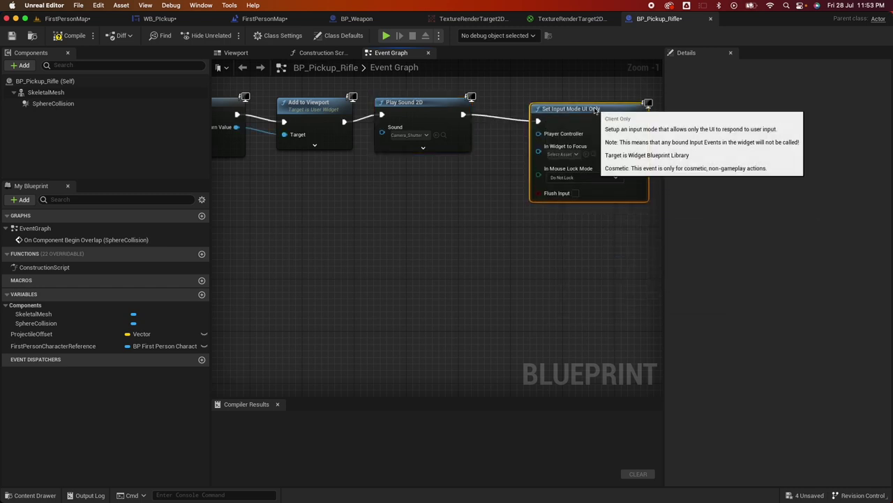
Add Get Player Controller and wire its Return Value into Set Input Mode UI Only.
{"action": "right_click", "coordinate": [404, 201]}
{"action": "type", "text": "get player con"}
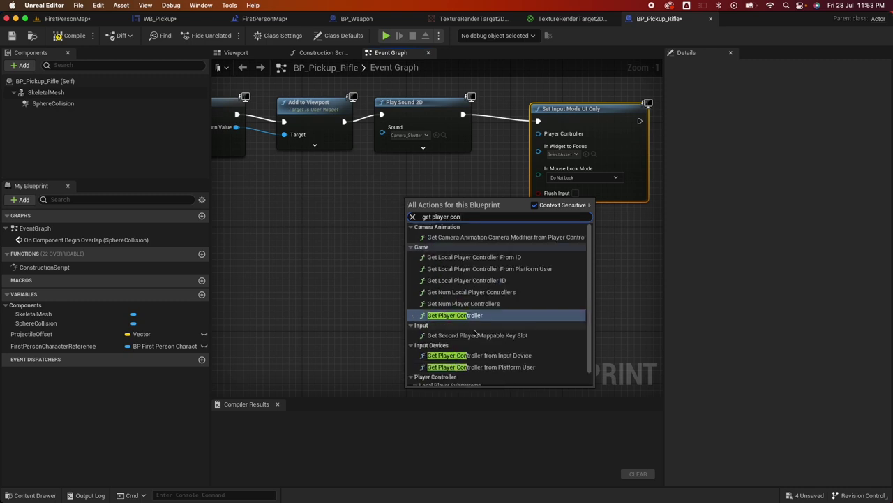
{"action": "key", "text": "Return"}
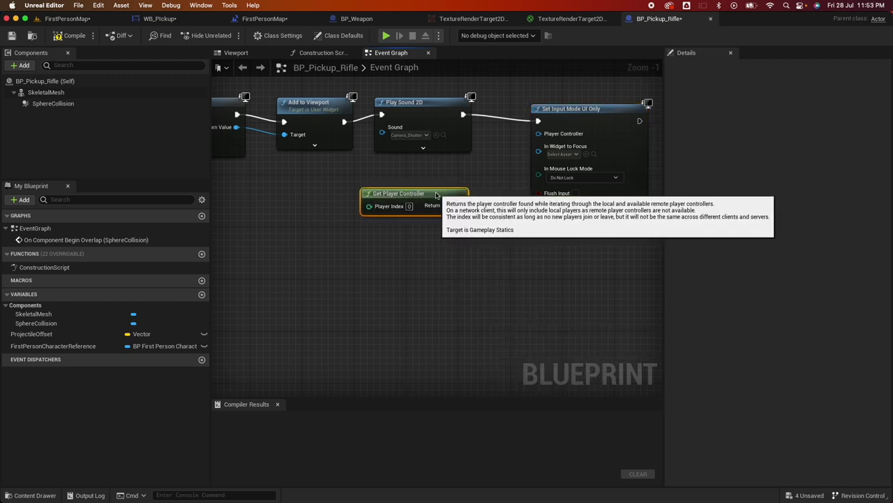
{"action": "left_click_drag", "start_coordinate": [459, 205], "coordinate": [541, 134]}
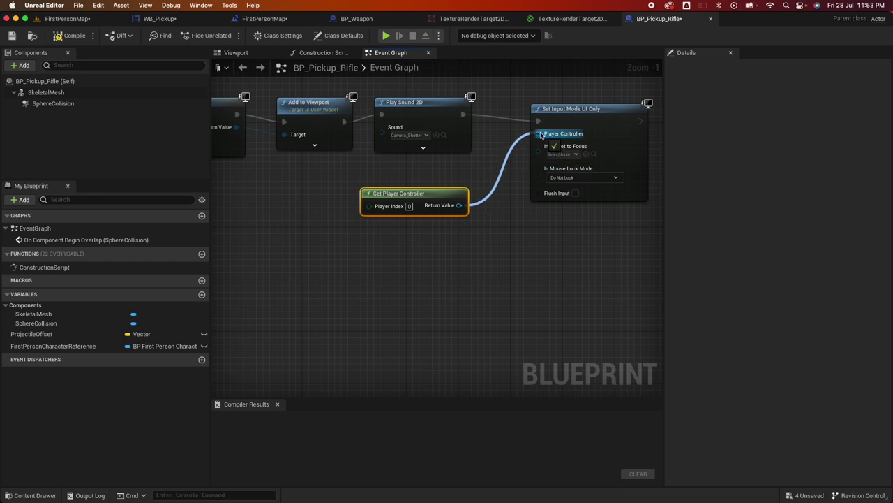
{"action": "scroll", "coordinate": [554, 220], "scroll_direction": "right", "scroll_amount": 3}
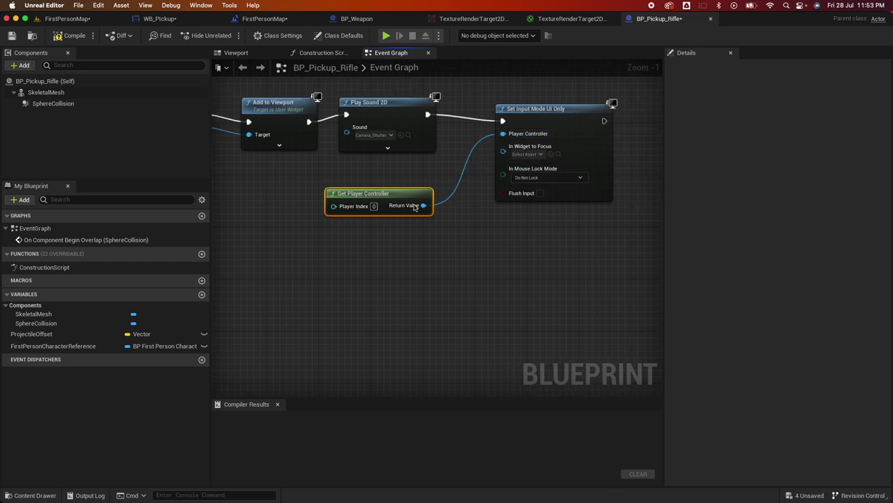
{"action": "left_click_drag", "start_coordinate": [423, 205], "coordinate": [447, 237]}
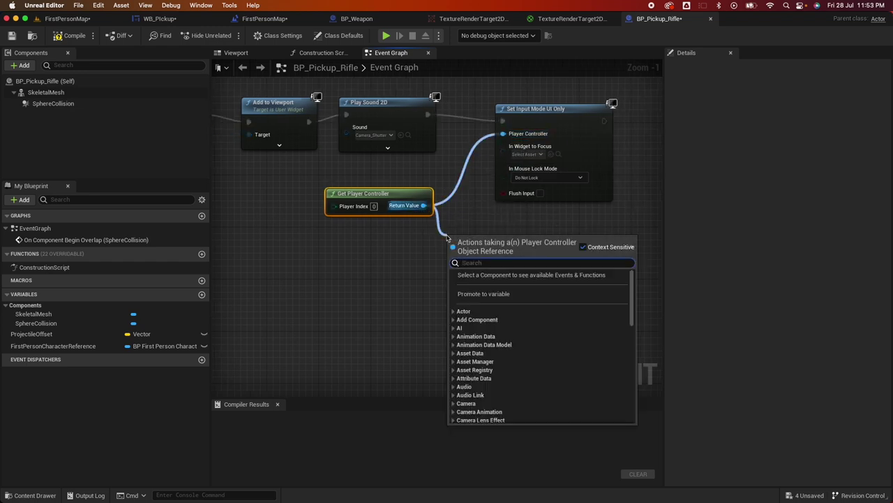
Add a Set Show Mouse Cursor node between Play Sound 2D and Set Input Mode UI Only.
{"action": "type", "text": "set mous"}
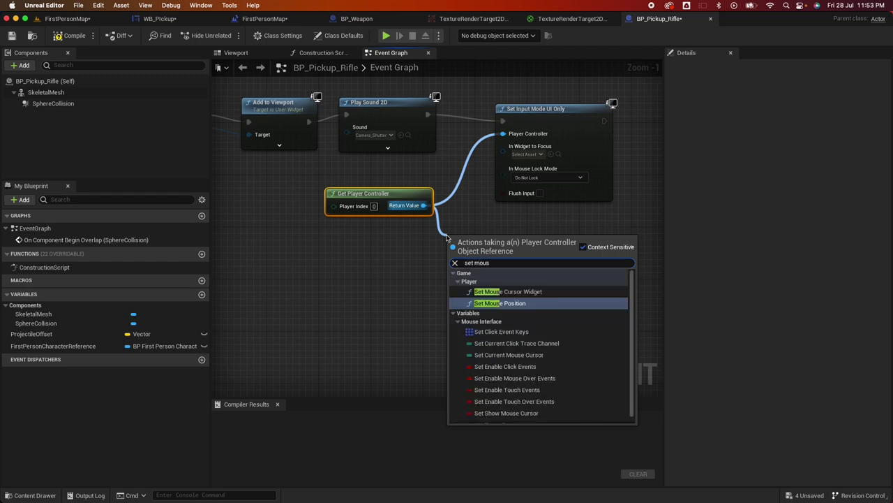
{"action": "type", "text": "e cu"}
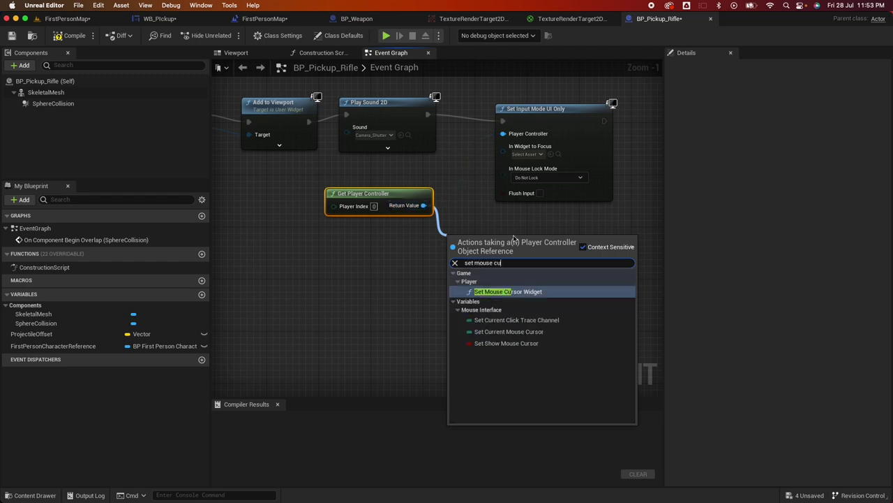
{"action": "left_click", "coordinate": [507, 343]}
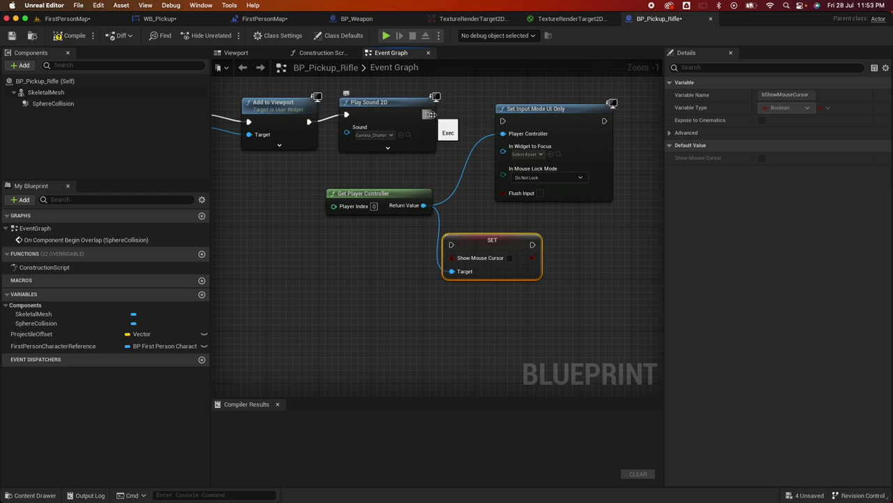
{"action": "left_click_drag", "start_coordinate": [517, 110], "coordinate": [548, 116]}
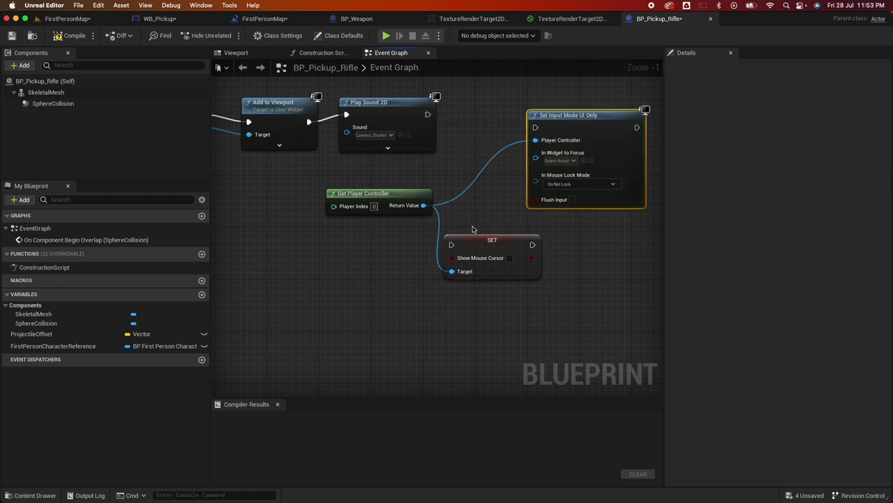
{"action": "left_click_drag", "start_coordinate": [492, 241], "coordinate": [498, 118]}
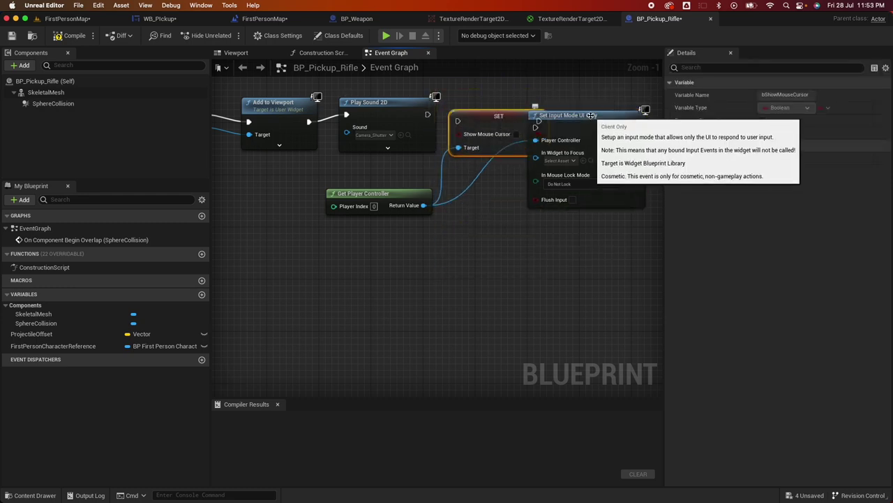
{"action": "left_click_drag", "start_coordinate": [591, 115], "coordinate": [624, 109]}
{"action": "left_click_drag", "start_coordinate": [428, 115], "coordinate": [490, 118]}
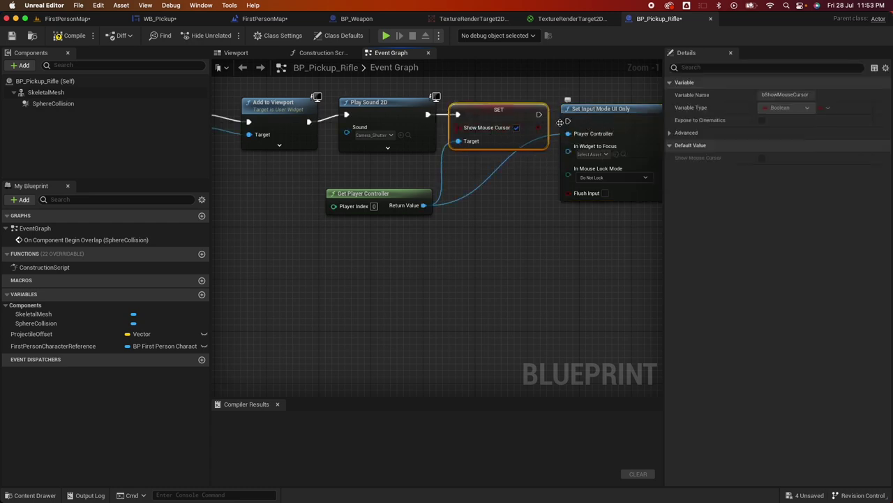
{"action": "left_click_drag", "start_coordinate": [539, 114], "coordinate": [570, 121]}
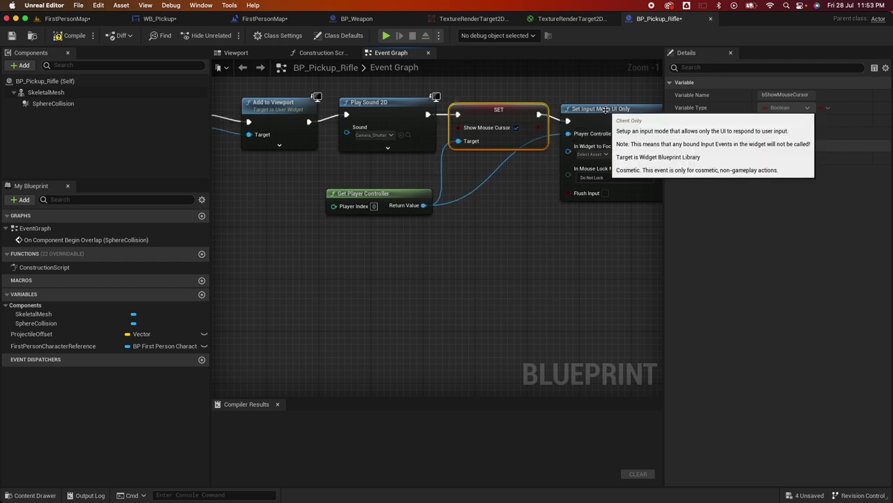
{"action": "left_click", "coordinate": [579, 124]}
Add a reroute point on the player controller wire and compile the pickup blueprint.
{"action": "double_click", "coordinate": [516, 156]}
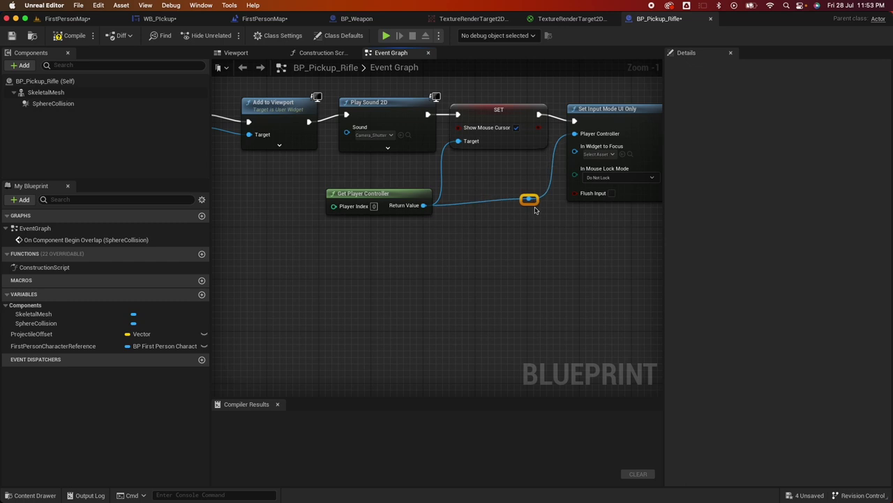
{"action": "right_click_drag", "start_coordinate": [546, 211], "coordinate": [449, 210]}
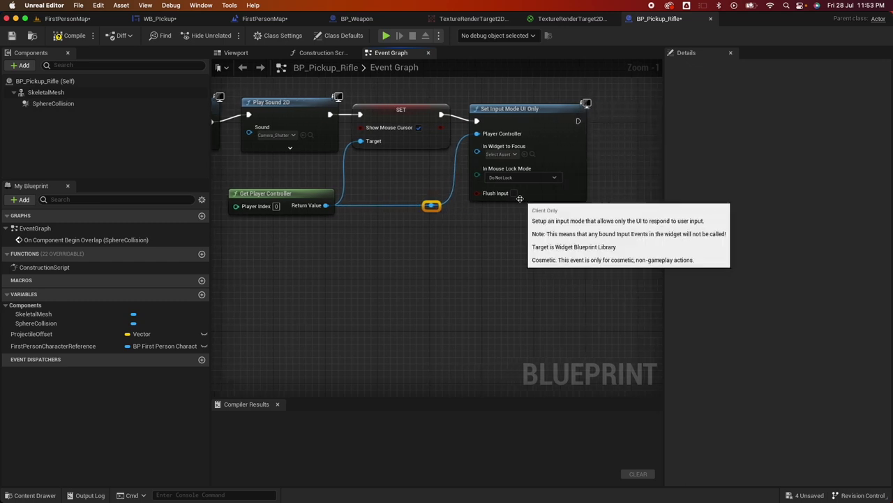
{"action": "left_click", "coordinate": [69, 36]}
Play FirstPersonMap, walk into the rifle to trigger the Rifle Acquired! popup, then stop.
{"action": "left_click", "coordinate": [67, 18]}
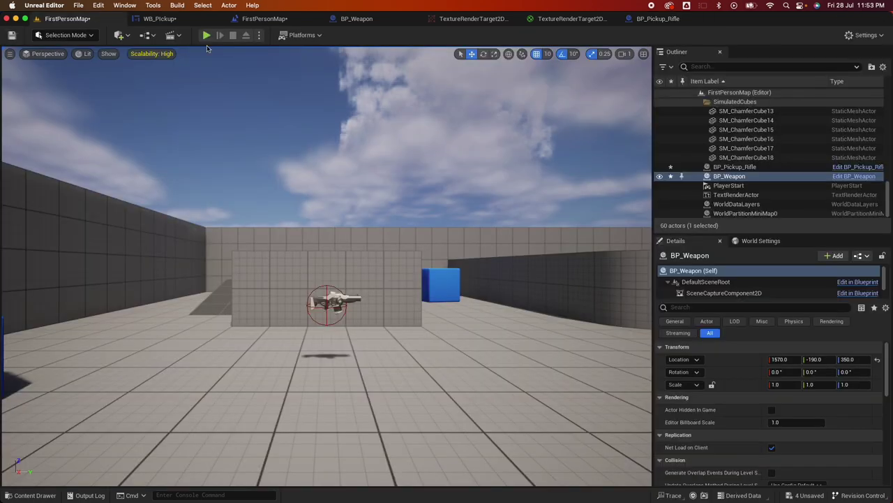
{"action": "left_click", "coordinate": [207, 35]}
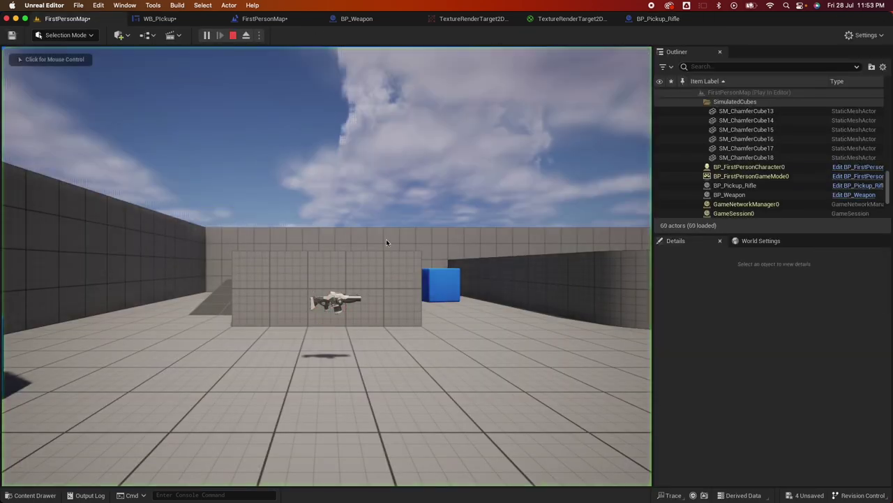
{"action": "key", "text": "w"}
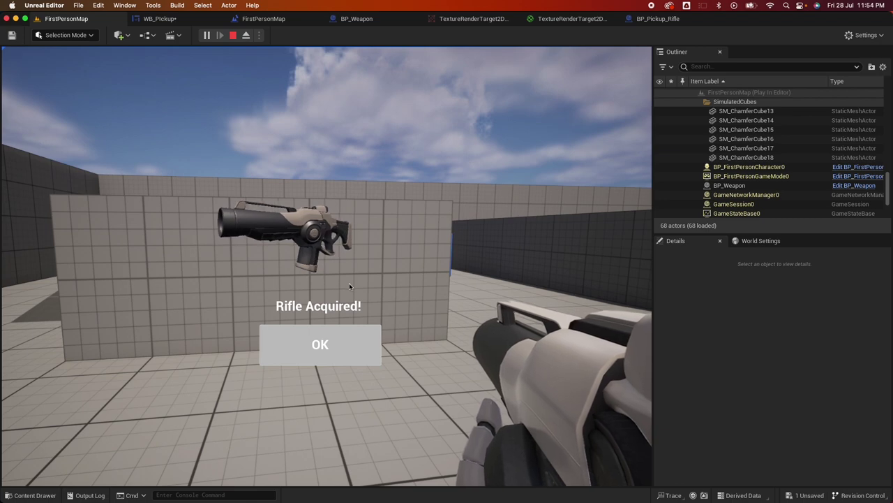
{"action": "key", "text": "Escape"}
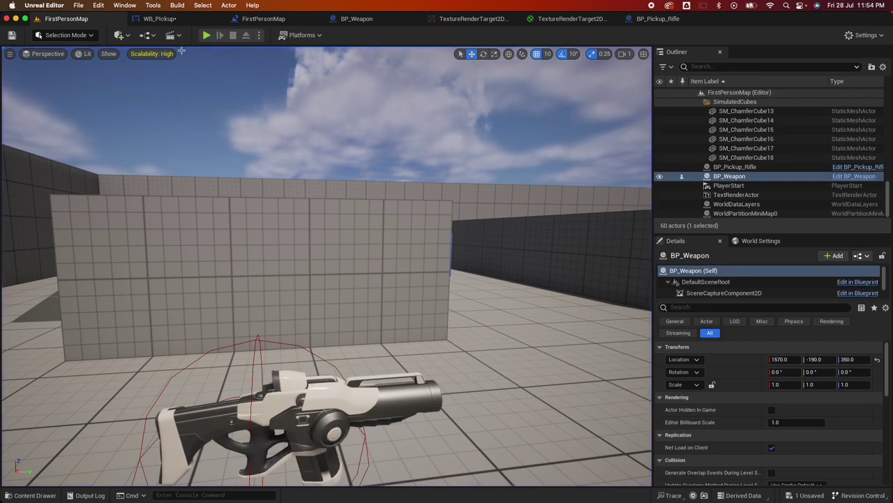
In WB_Pickup, add an On Clicked event for the OK button (Button_9).
{"action": "left_click", "coordinate": [160, 19]}
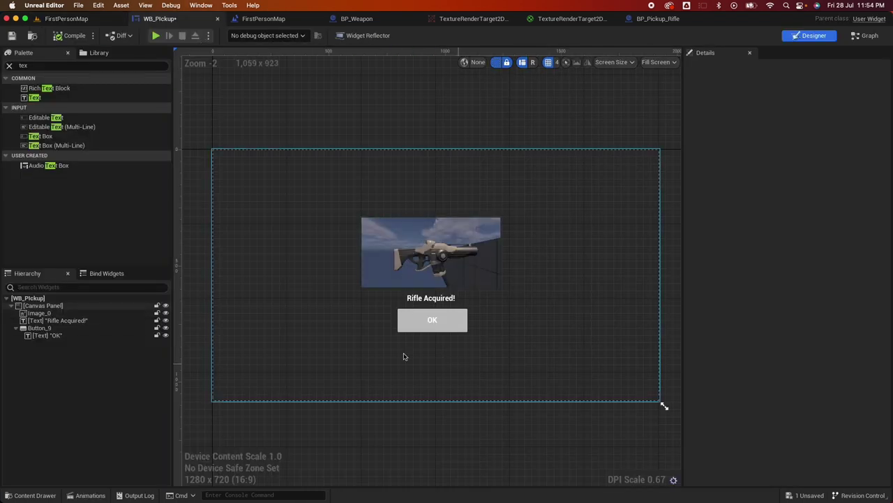
{"action": "left_click", "coordinate": [455, 326]}
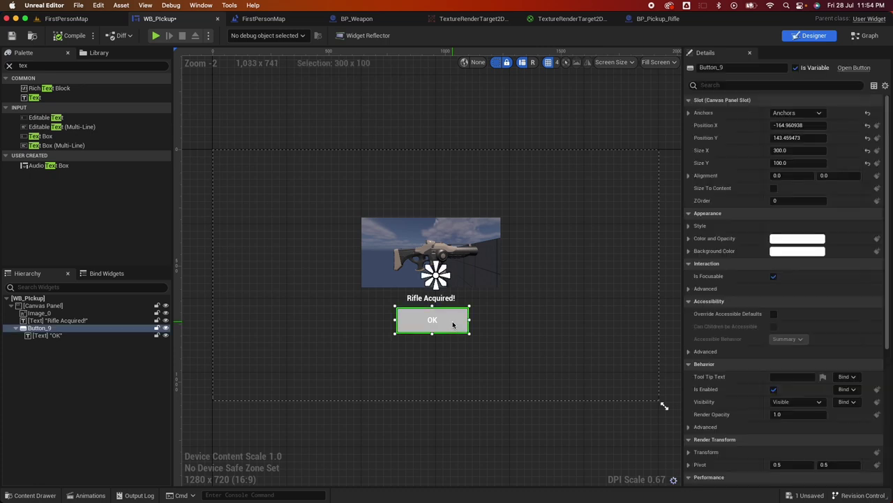
{"action": "scroll", "coordinate": [746, 332], "scroll_direction": "down", "scroll_amount": 10}
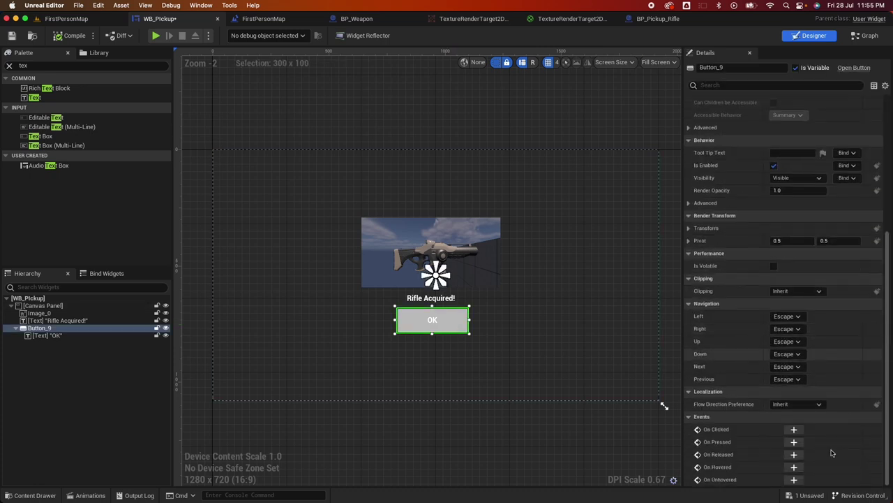
{"action": "left_click", "coordinate": [795, 430]}
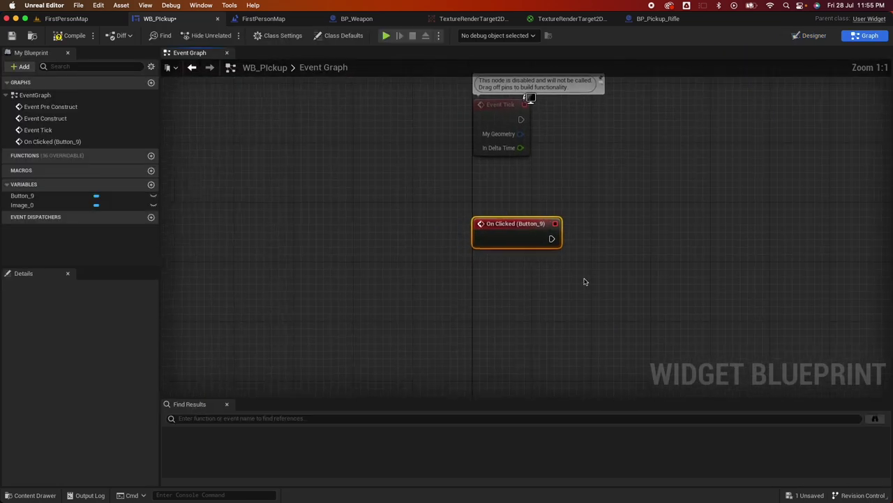
Add Get Player Controller and a Set Show Mouse Cursor node after On Clicked.
{"action": "left_click_drag", "start_coordinate": [463, 234], "coordinate": [509, 236]}
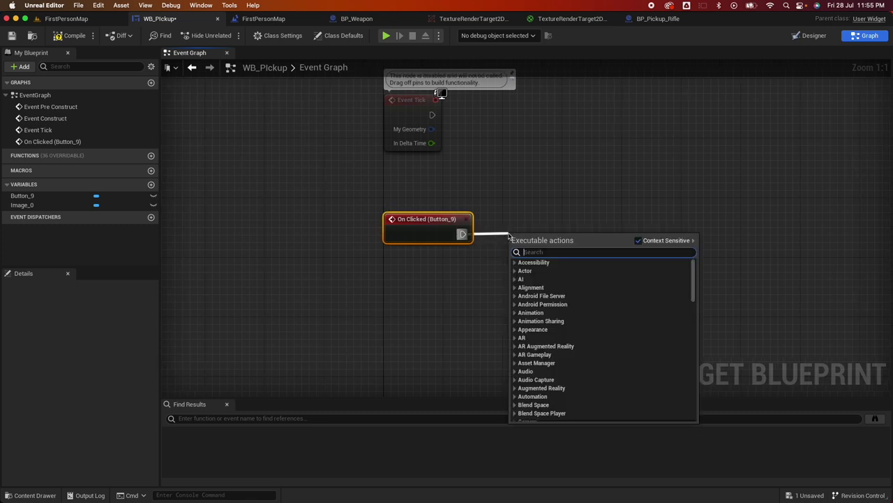
{"action": "type", "text": "se"}
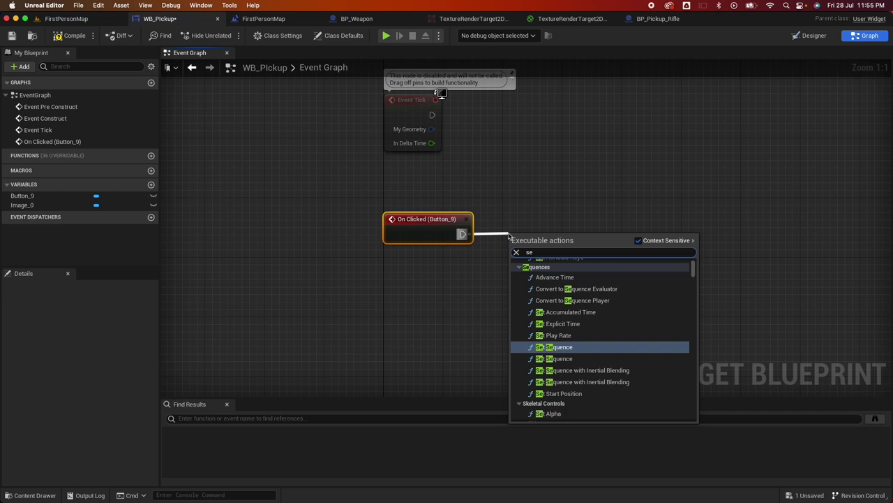
{"action": "key", "text": "Escape"}
{"action": "right_click", "coordinate": [485, 289]}
{"action": "type", "text": "get o"}
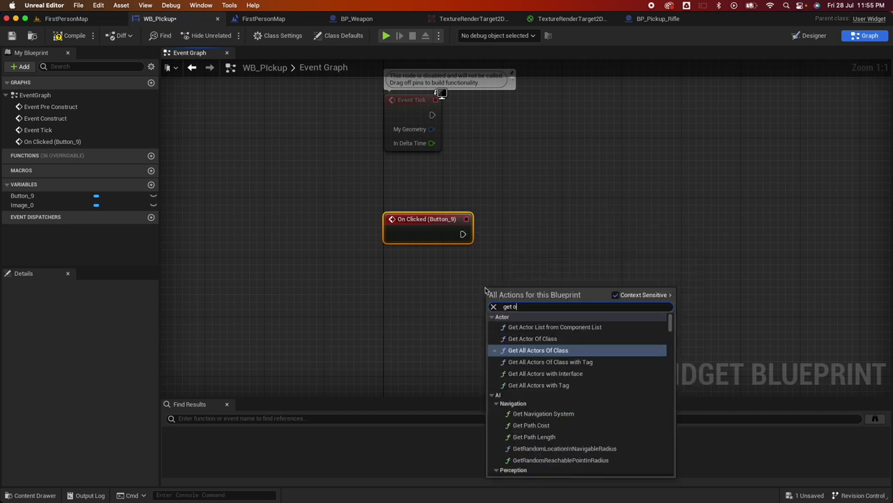
{"action": "key", "text": "BackSpace"}
{"action": "type", "text": "p"}
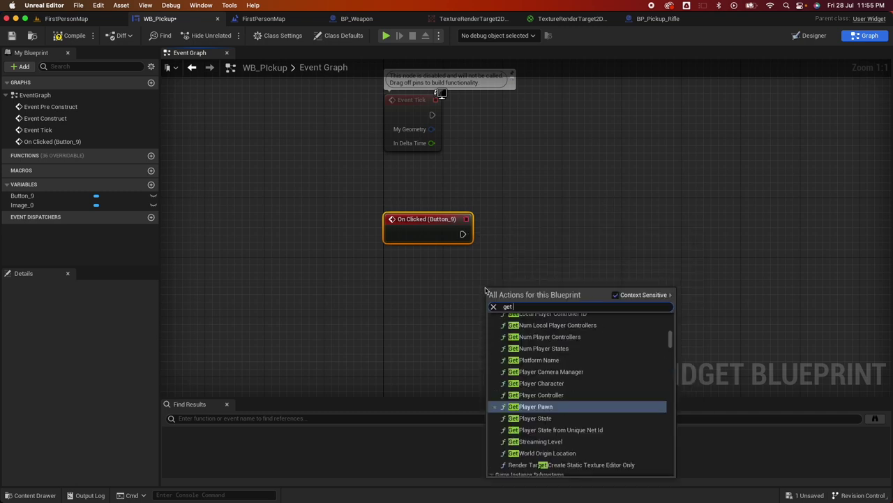
{"action": "type", "text": "layer co"}
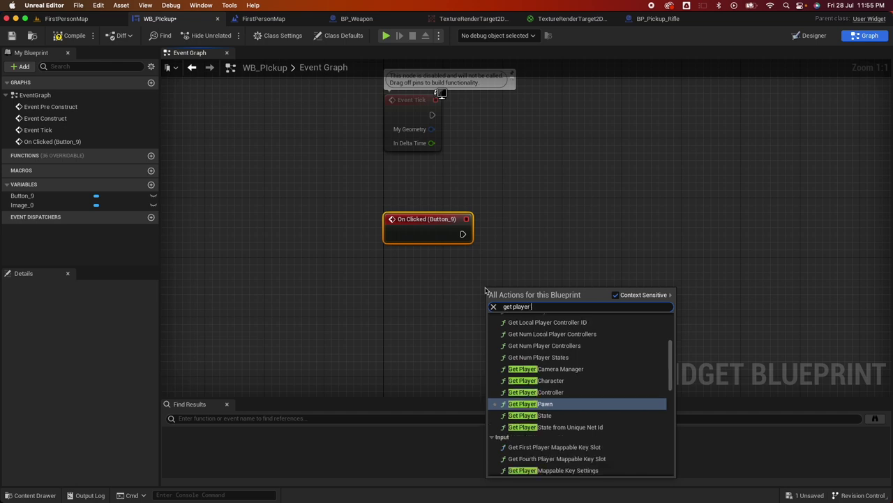
{"action": "left_click", "coordinate": [555, 405]}
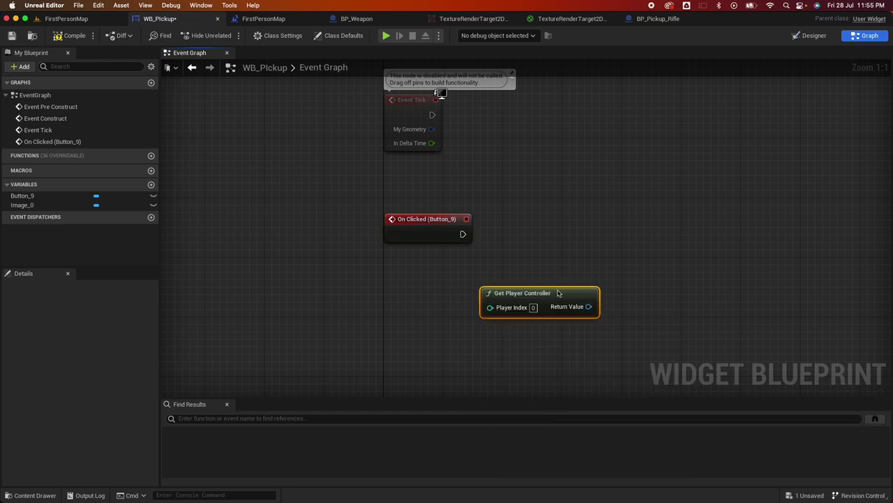
{"action": "left_click_drag", "start_coordinate": [562, 295], "coordinate": [528, 271]}
{"action": "type", "text": "set mouse"}
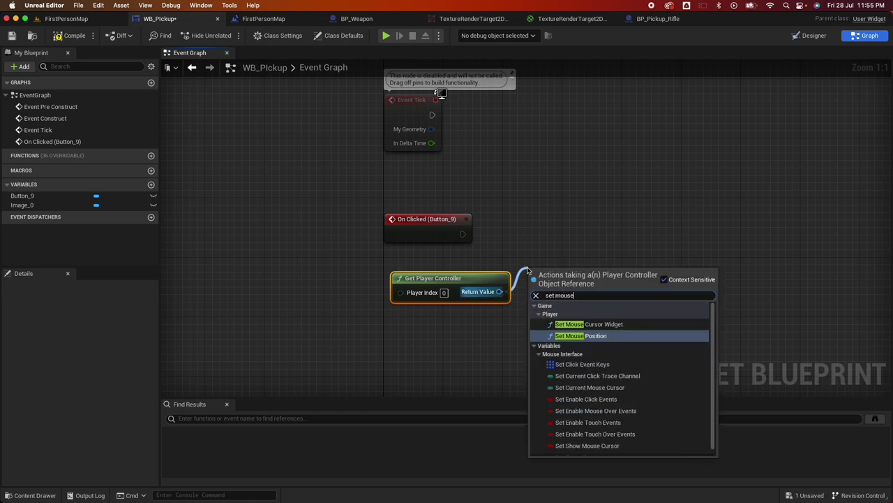
{"action": "type", "text": " cu"}
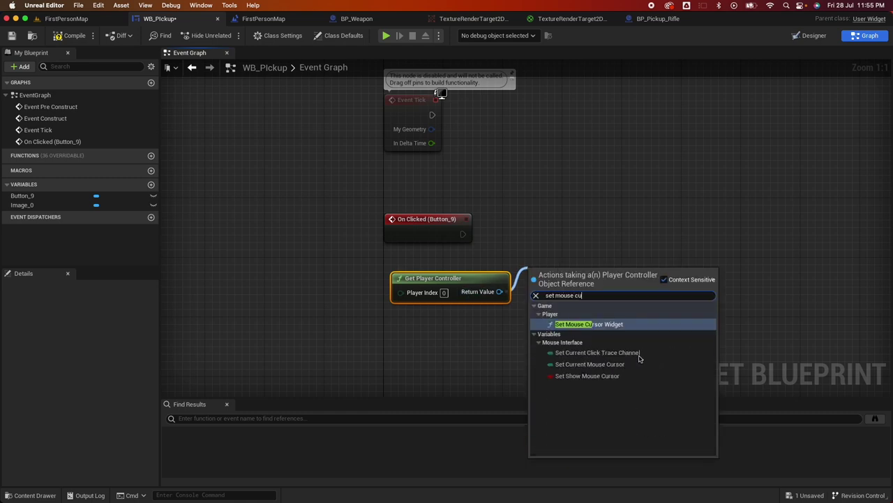
{"action": "left_click", "coordinate": [605, 377]}
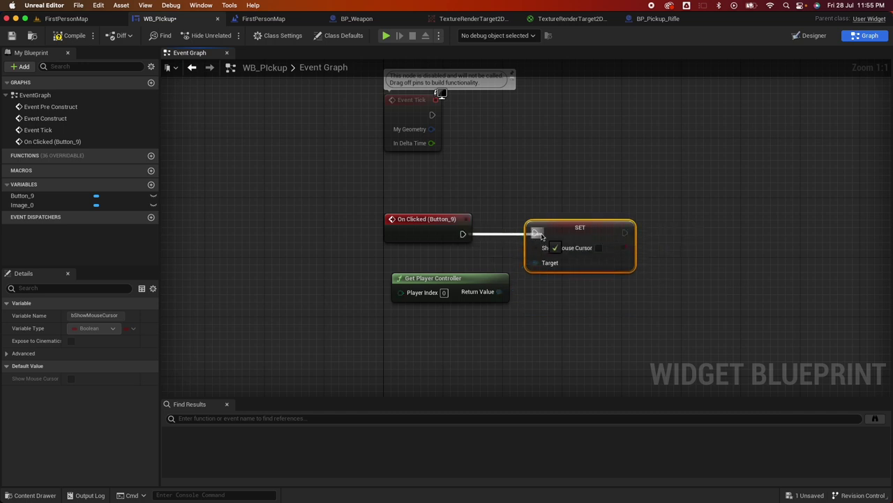
Chain Set Input Mode Game And UI, fed the player controller through a reroute point.
{"action": "scroll", "coordinate": [585, 249], "scroll_direction": "right", "scroll_amount": 5}
{"action": "left_click_drag", "start_coordinate": [487, 232], "coordinate": [534, 235]}
{"action": "type", "text": "input"}
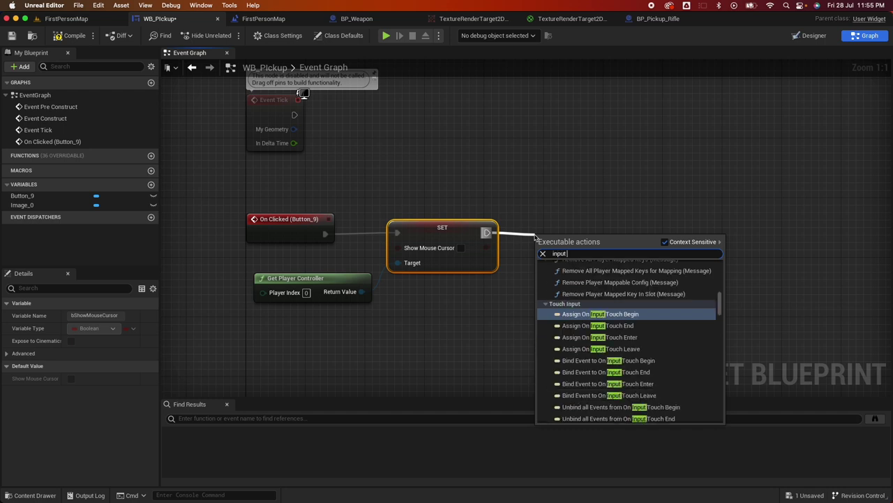
{"action": "type", "text": " mod"}
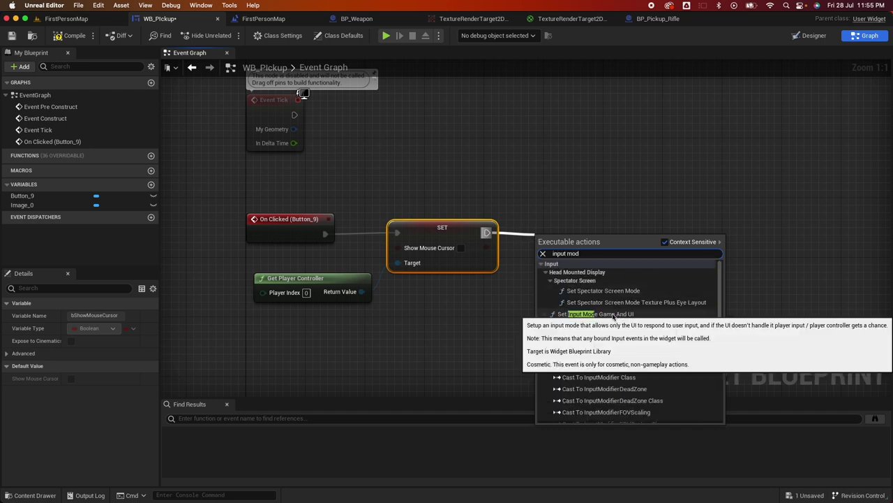
{"action": "left_click", "coordinate": [606, 314]}
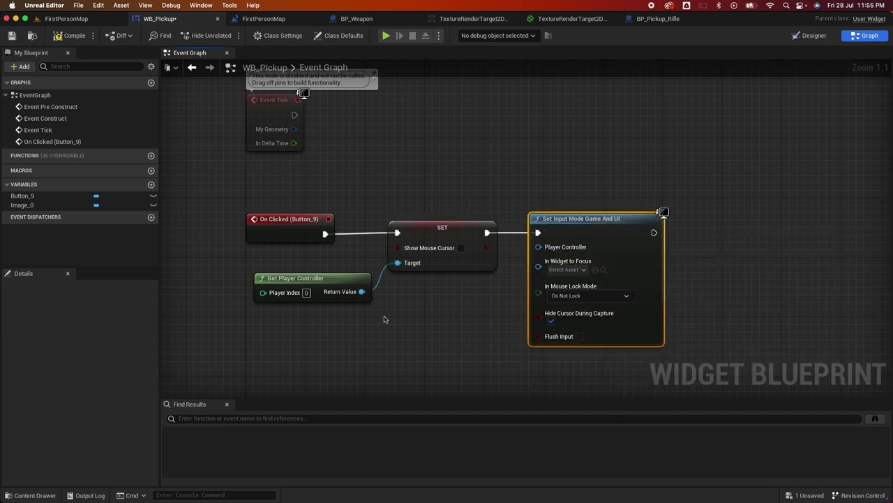
{"action": "left_click_drag", "start_coordinate": [365, 296], "coordinate": [542, 250]}
{"action": "double_click", "coordinate": [509, 249]}
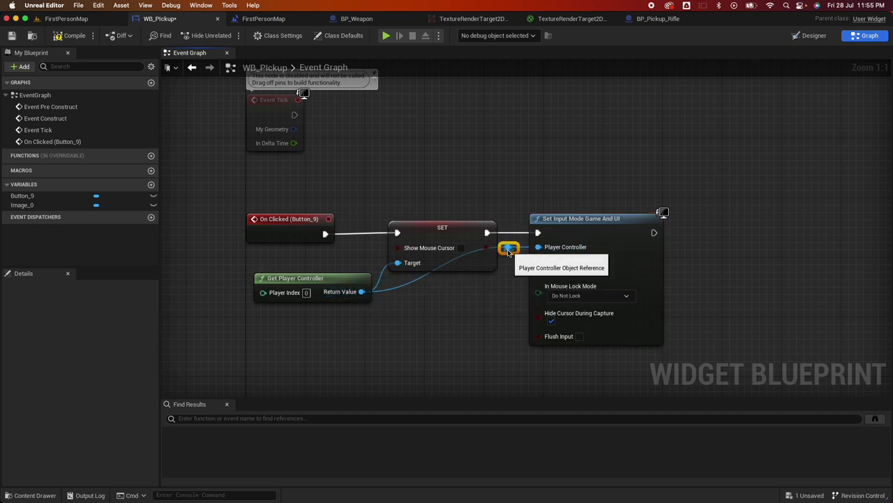
{"action": "key", "text": "q"}
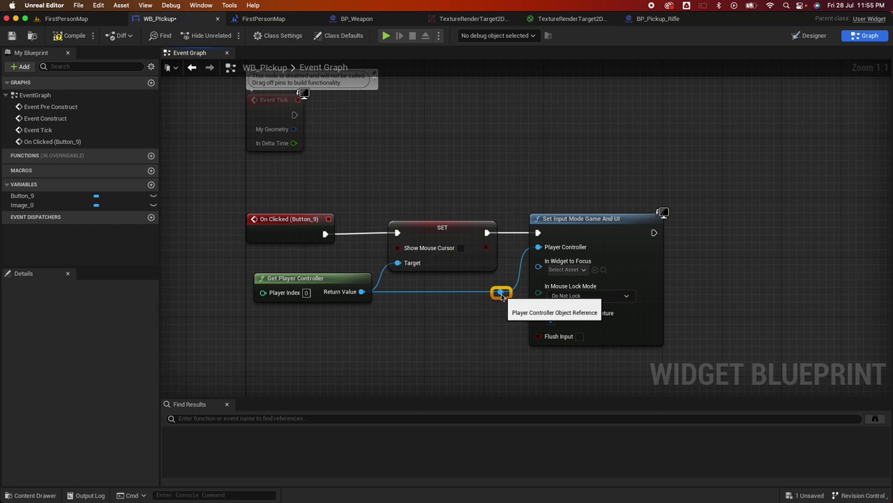
Add Remove from Parent at the end of the On Clicked chain.
{"action": "right_click_drag", "start_coordinate": [766, 268], "coordinate": [720, 269]}
{"action": "left_click_drag", "start_coordinate": [607, 233], "coordinate": [634, 233]}
{"action": "type", "text": "des"}
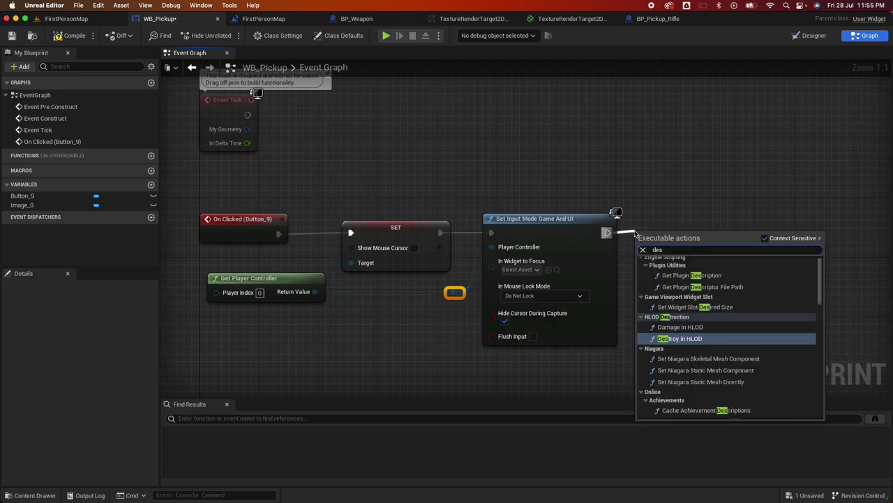
{"action": "key", "text": "BackSpace"}
{"action": "key", "text": "BackSpace"}
{"action": "key", "text": "BackSpace"}
{"action": "type", "text": "remove fr"}
{"action": "key", "text": "BackSpace"}
{"action": "key", "text": "BackSpace"}
{"action": "key", "text": "BackSpace"}
{"action": "key", "text": "BackSpace"}
{"action": "type", "text": "ve from"}
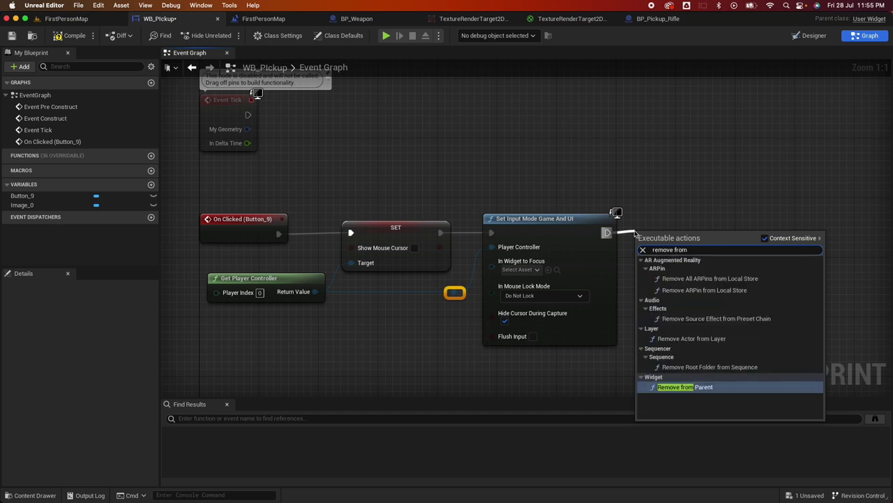
{"action": "left_click", "coordinate": [691, 386]}
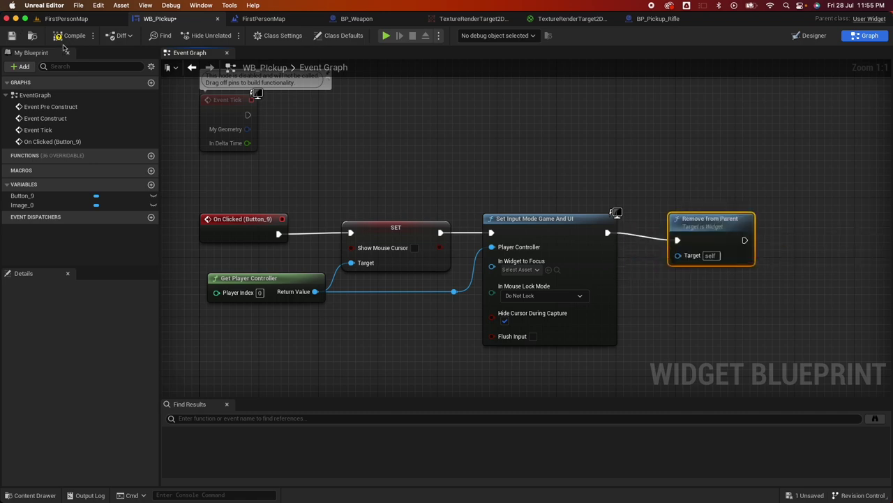
Playtest FirstPersonMap: pick up the rifle, close the Rifle Acquired! popup with OK, then stop.
{"action": "left_click", "coordinate": [68, 19]}
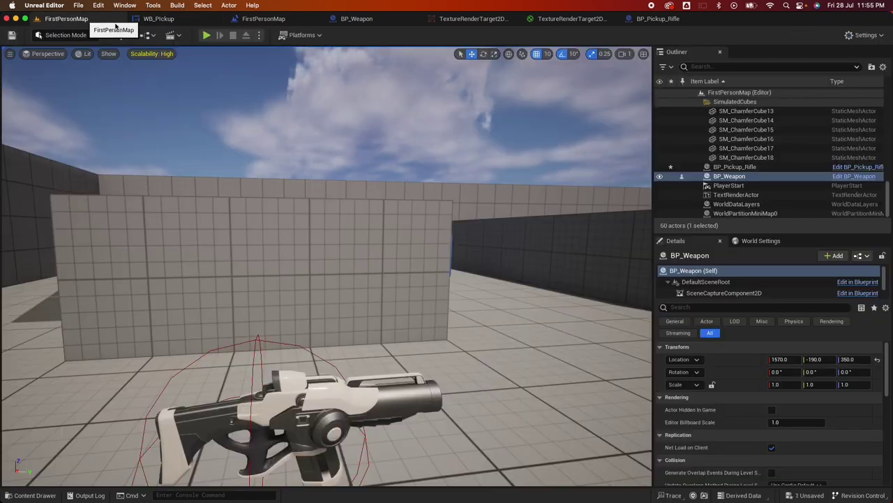
{"action": "left_click", "coordinate": [207, 35]}
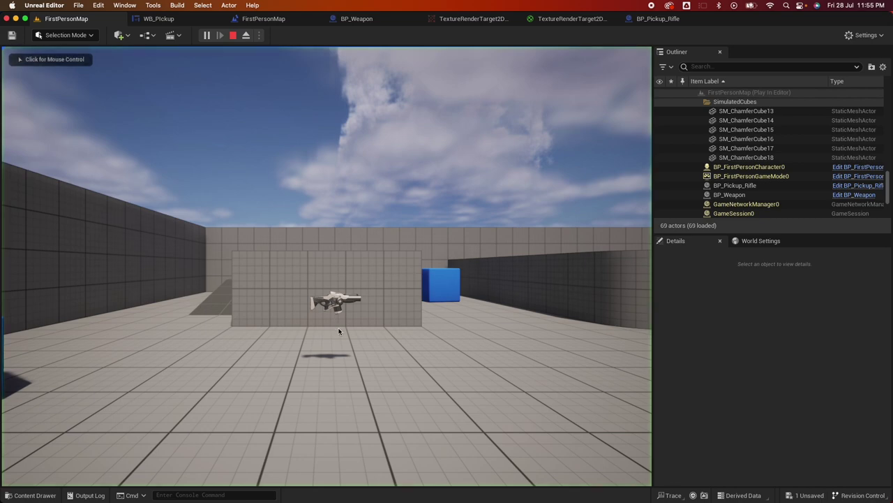
{"action": "key", "text": "w"}
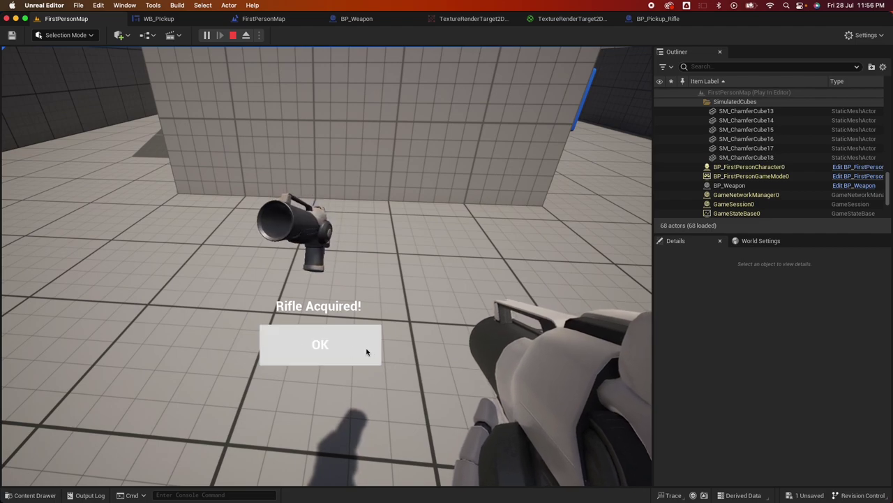
{"action": "left_click", "coordinate": [333, 349]}
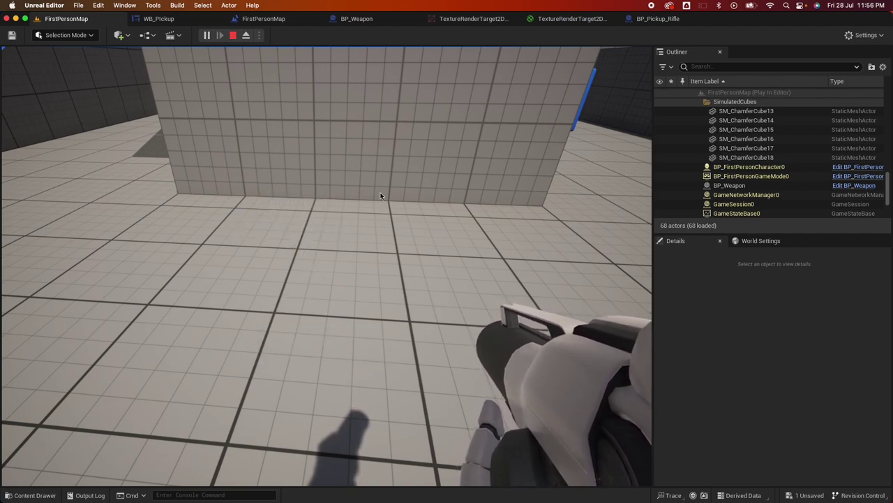
{"action": "left_click", "coordinate": [381, 193]}
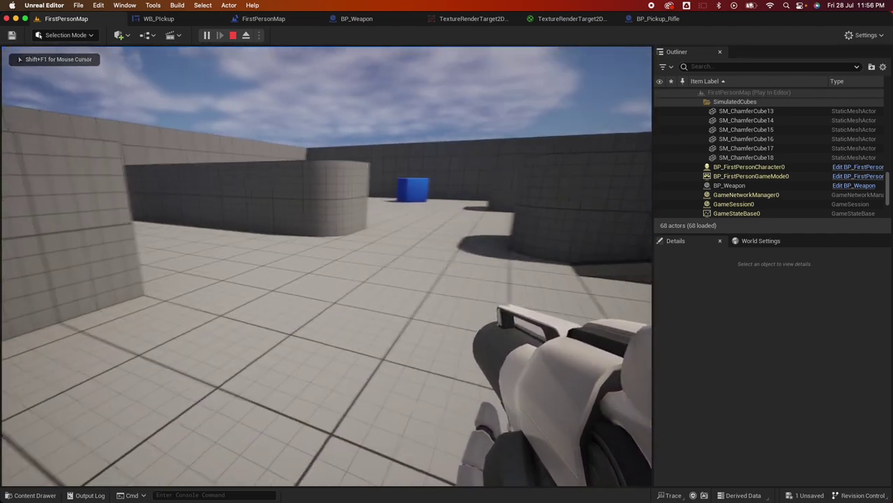
{"action": "key", "text": "shift+F1"}
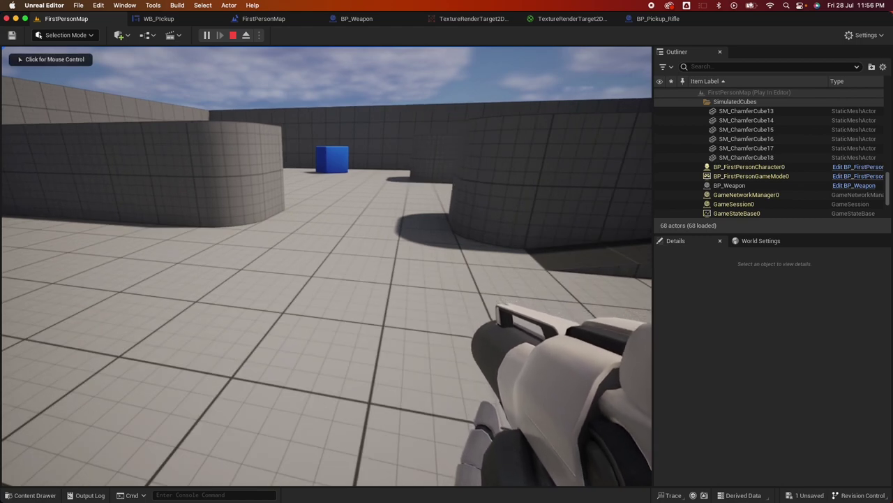
{"action": "key", "text": "Escape"}
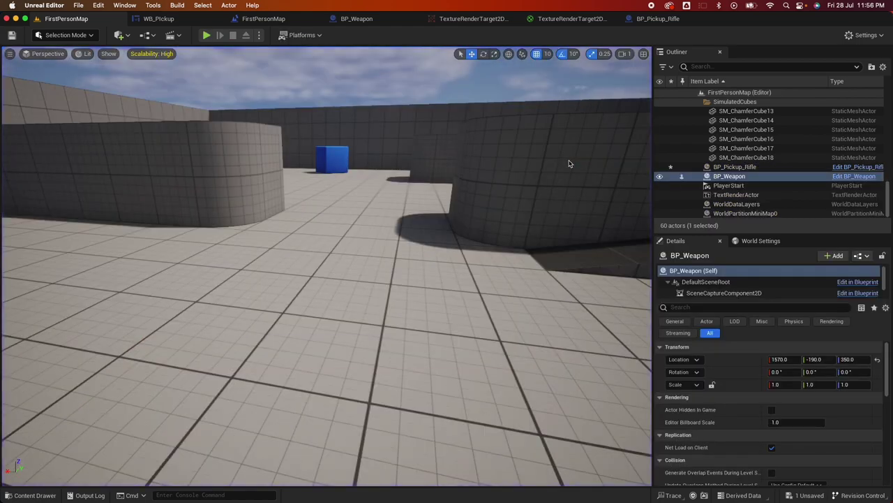